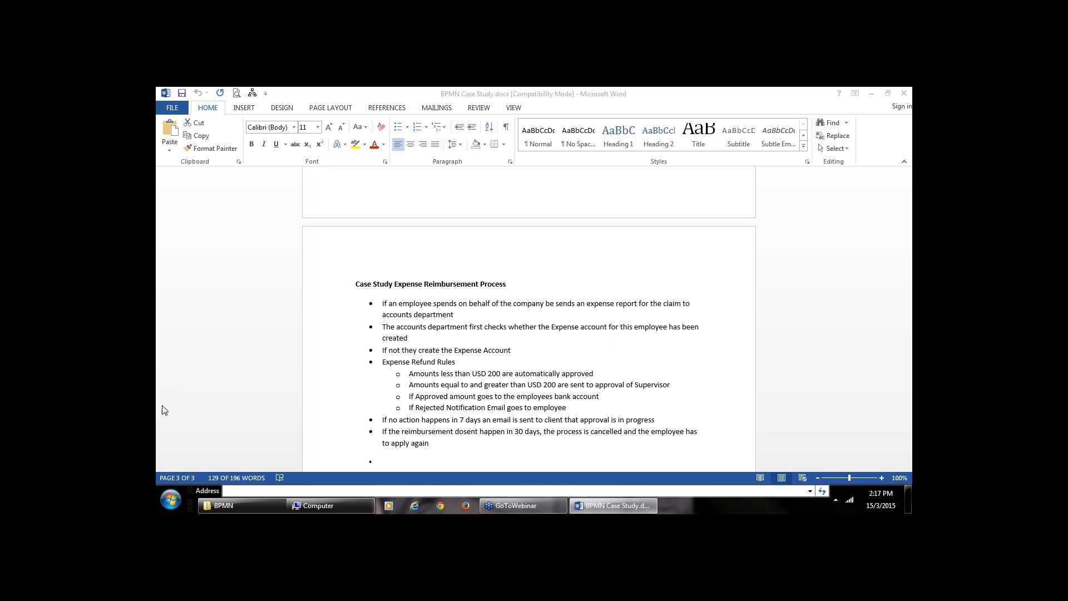
Search the installed programs for visio and launch Visio 2013.
click(171, 500)
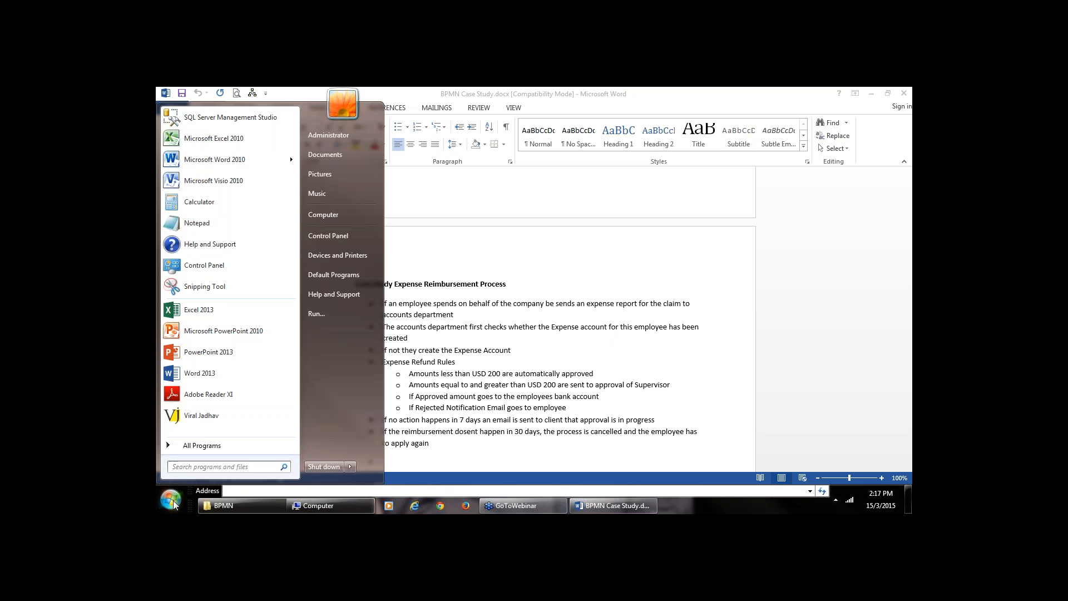
click(189, 467)
text(visio)
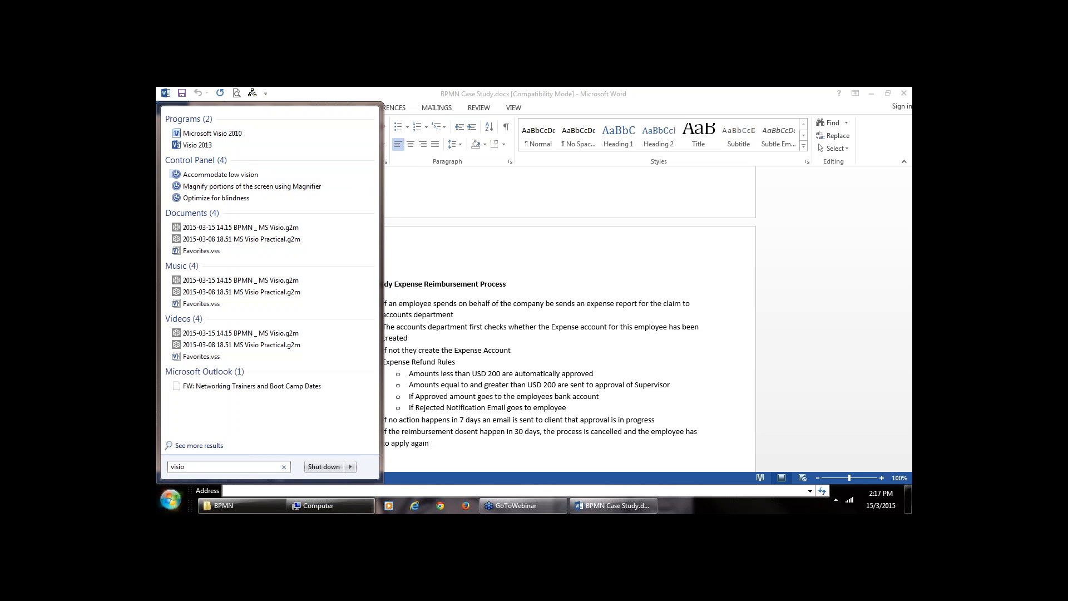
click(198, 145)
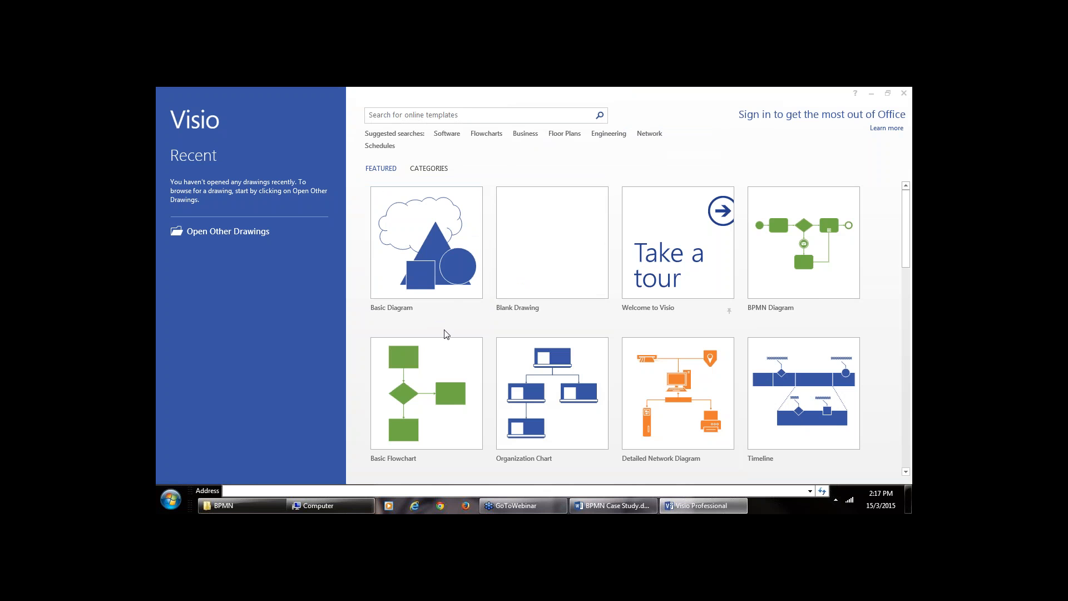
Search the templates for BPMN and create a new drawing from the BPMN Diagram template.
click(427, 169)
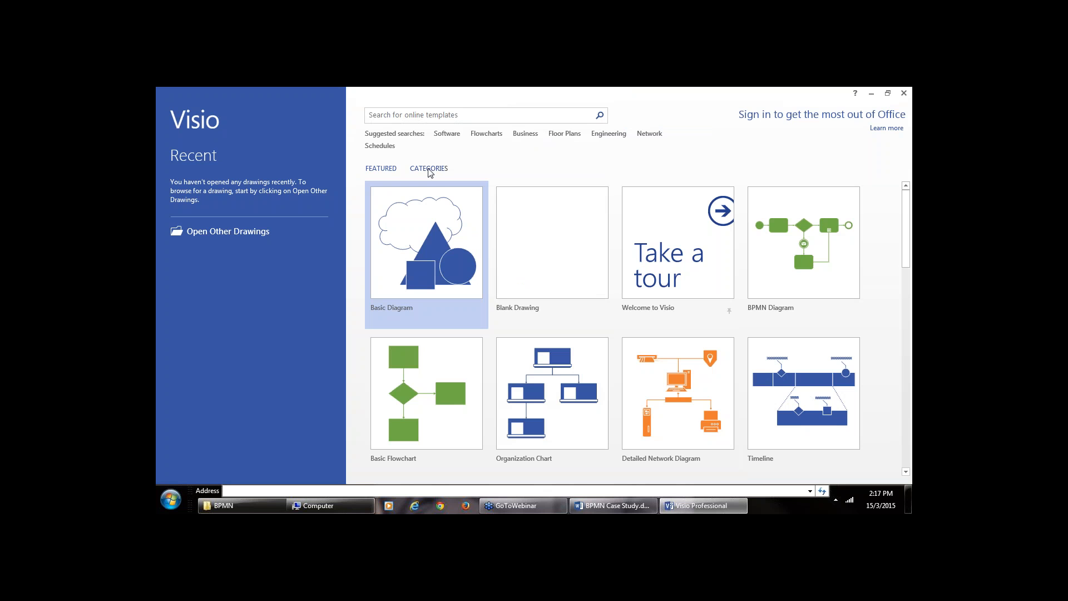
click(439, 171)
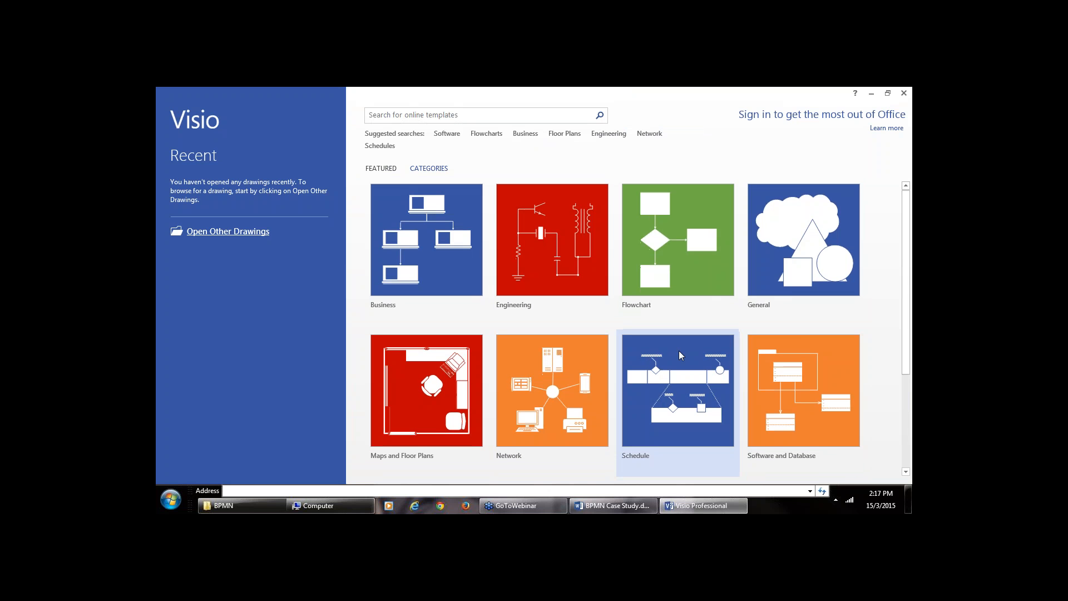
scroll(680, 354, down, 2)
scroll(682, 355, up, 2)
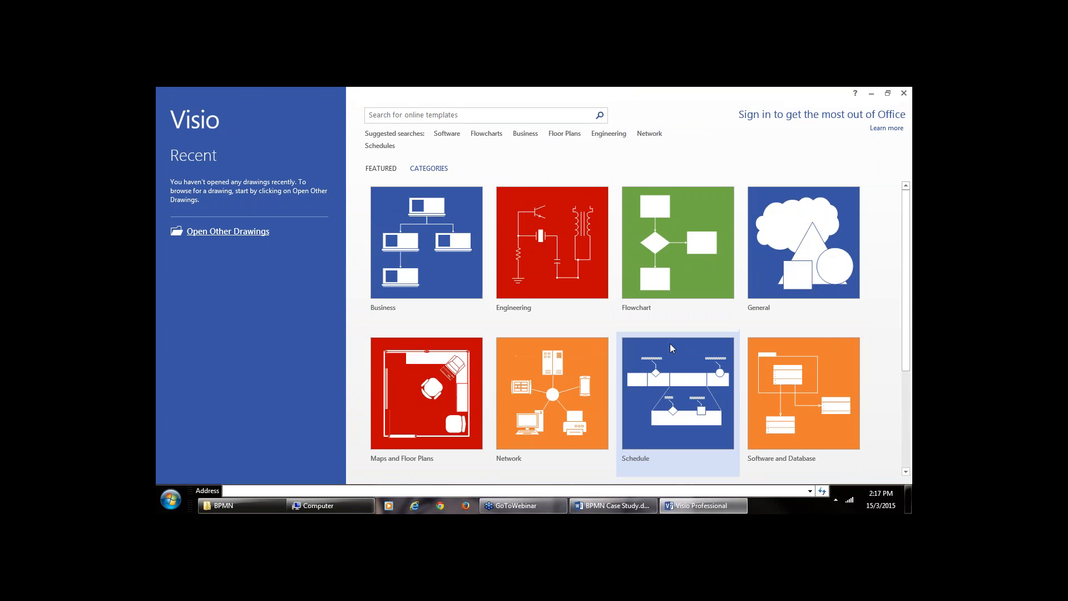
click(466, 114)
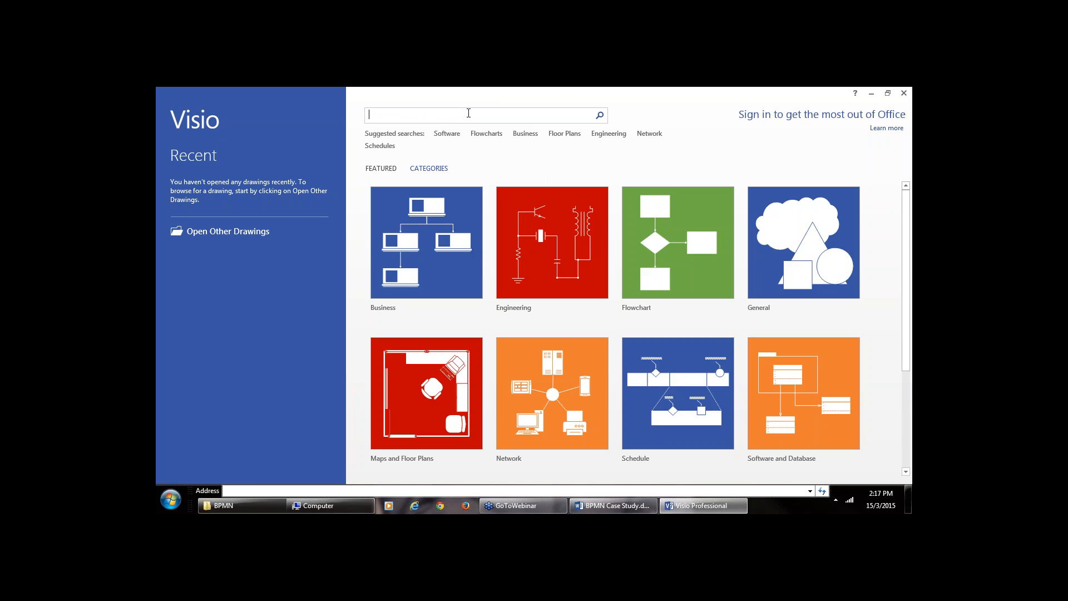
text(BPMN)
click(599, 115)
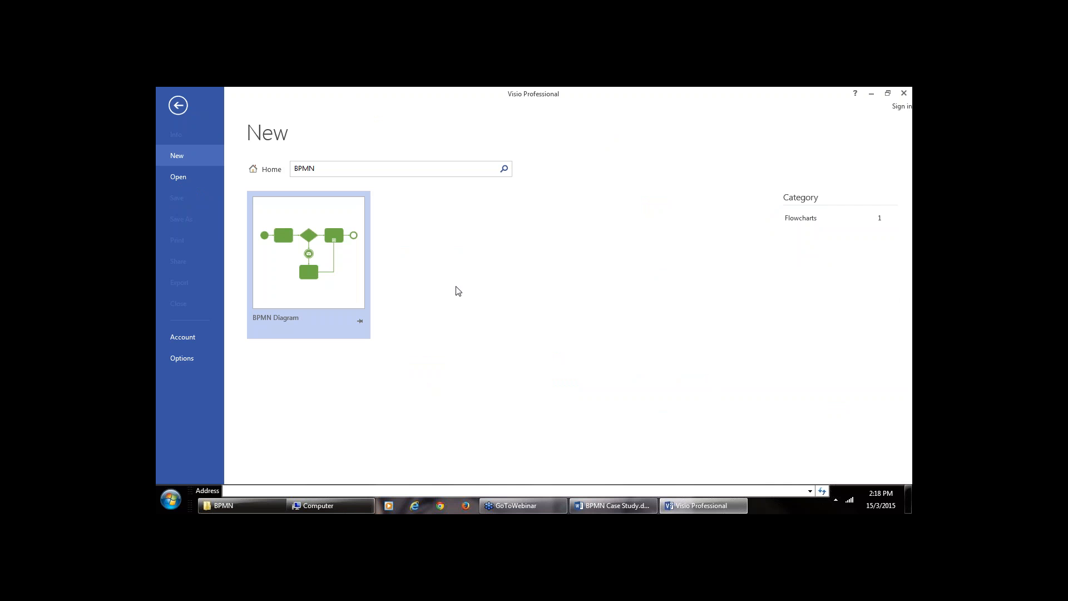
double_click(318, 246)
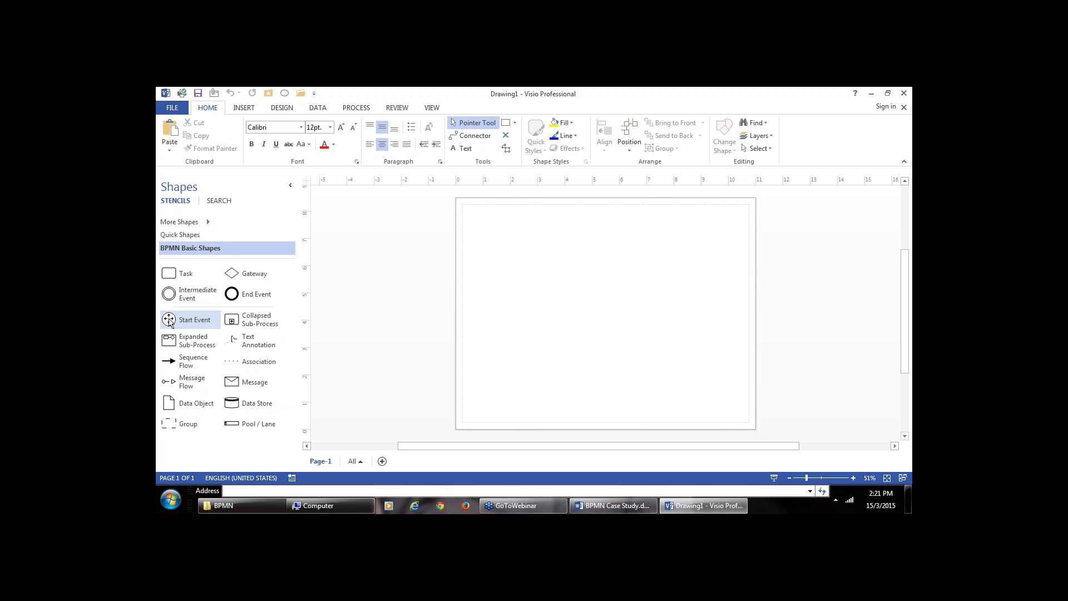
Place a Start Event on the page with a Gateway to its right, and connect them with a Sequence Flow.
drag(173, 320, 507, 294)
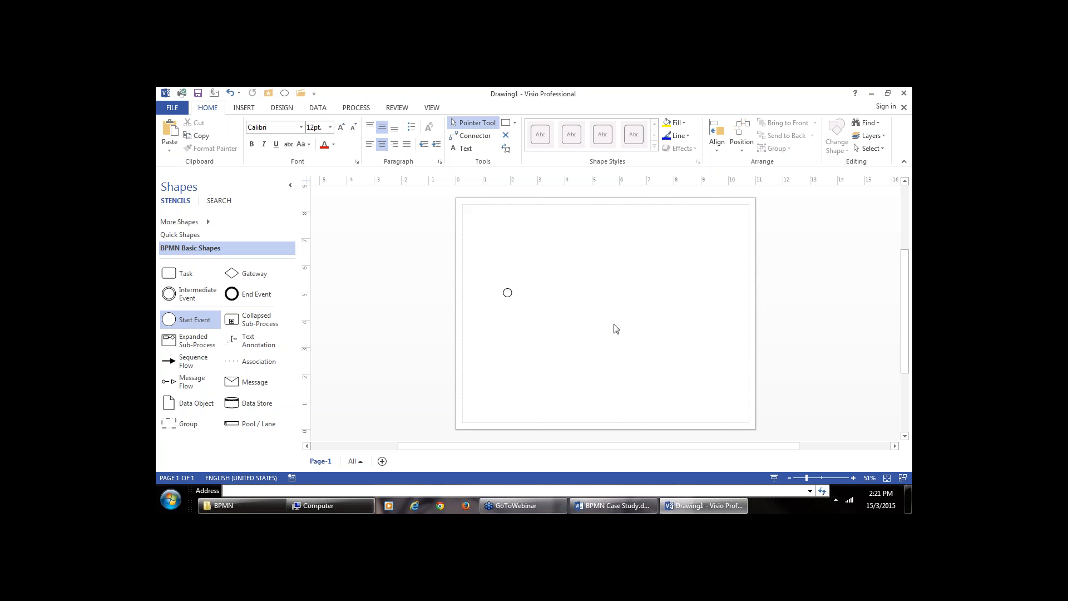
click(171, 327)
click(510, 295)
click(526, 301)
drag(238, 272, 554, 296)
click(568, 316)
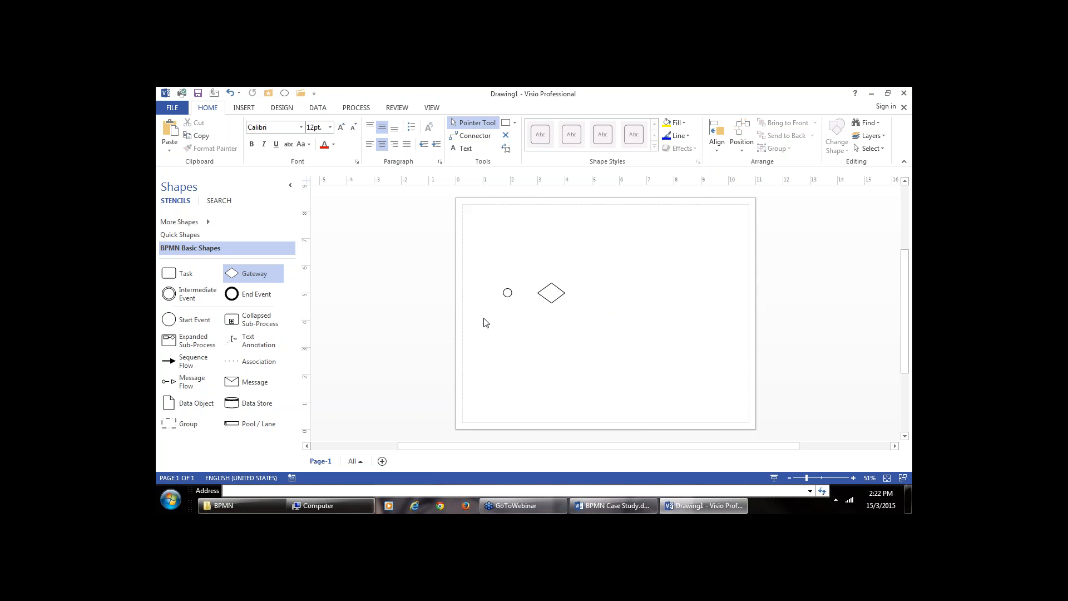
drag(171, 362, 530, 299)
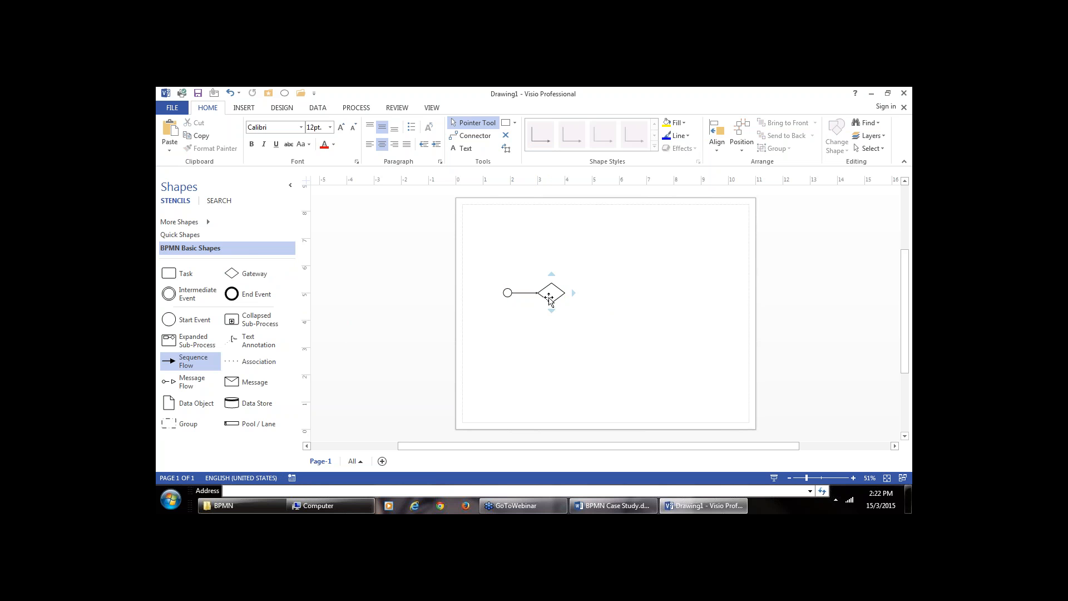
Add two connected tasks to the gateway, one above it and one to its right.
mouse_move(551, 274)
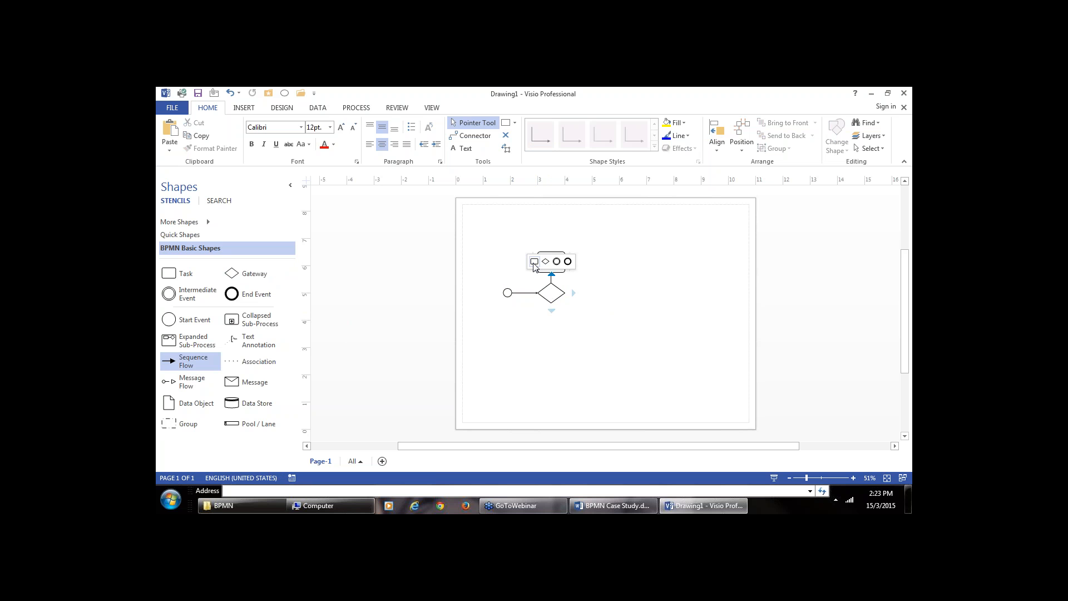
click(534, 263)
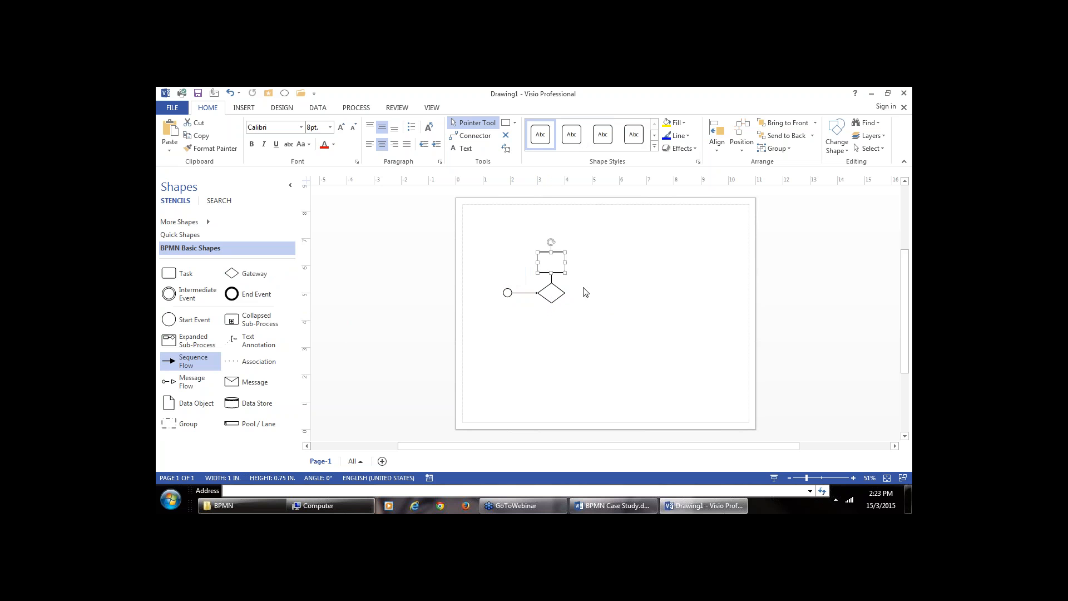
mouse_move(573, 293)
click(585, 275)
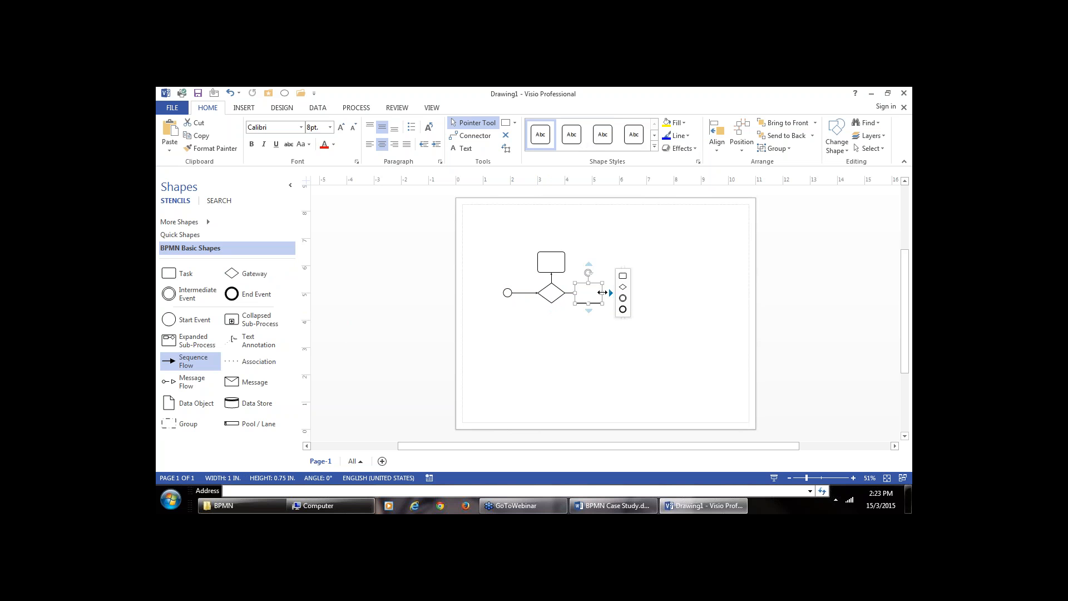
click(608, 288)
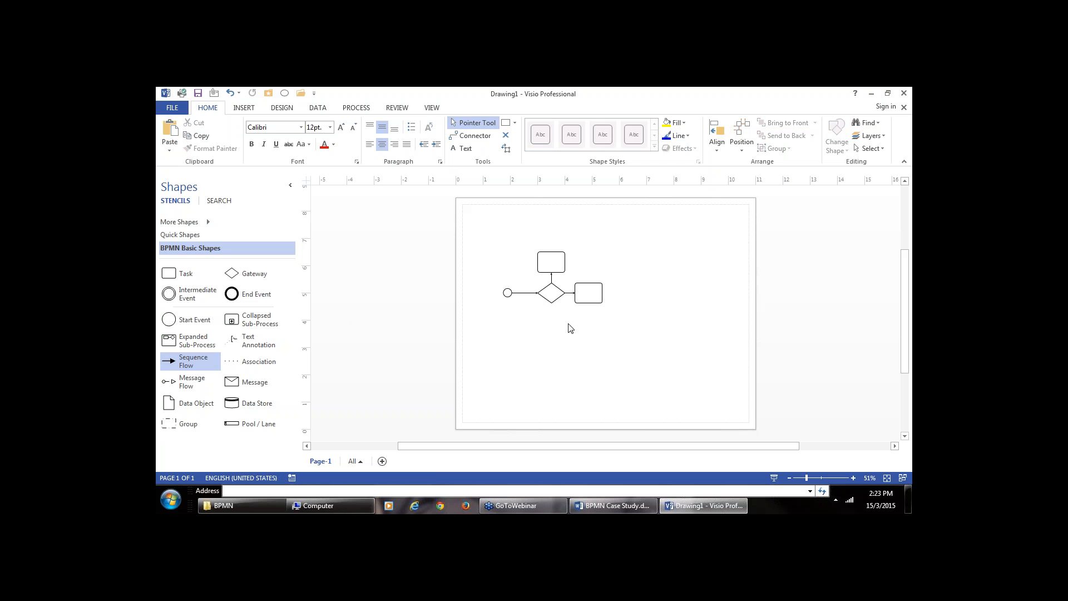
Move the right-hand task farther from the gateway and shift the upper task to the right and upwards.
click(590, 293)
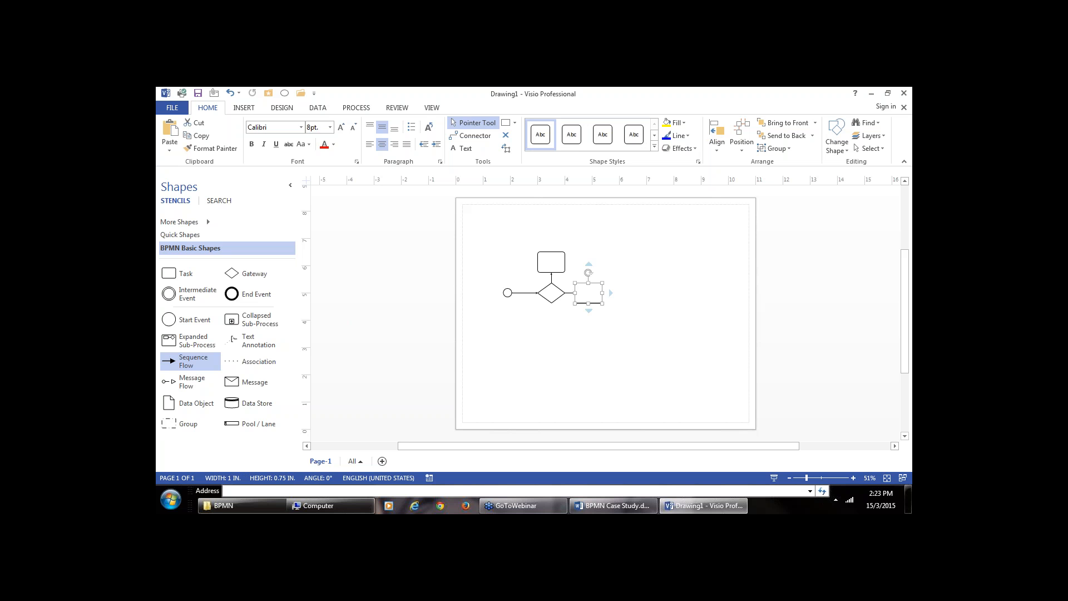
drag(588, 293, 612, 293)
click(560, 254)
key(Right)
key(Right)
key(Right)
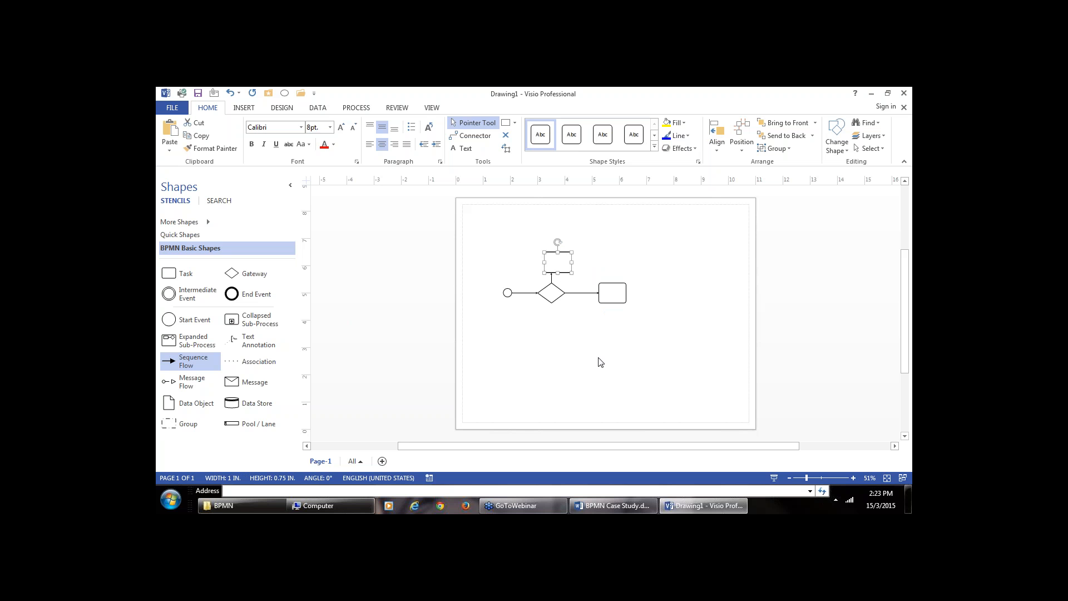
key(Up)
key(Up)
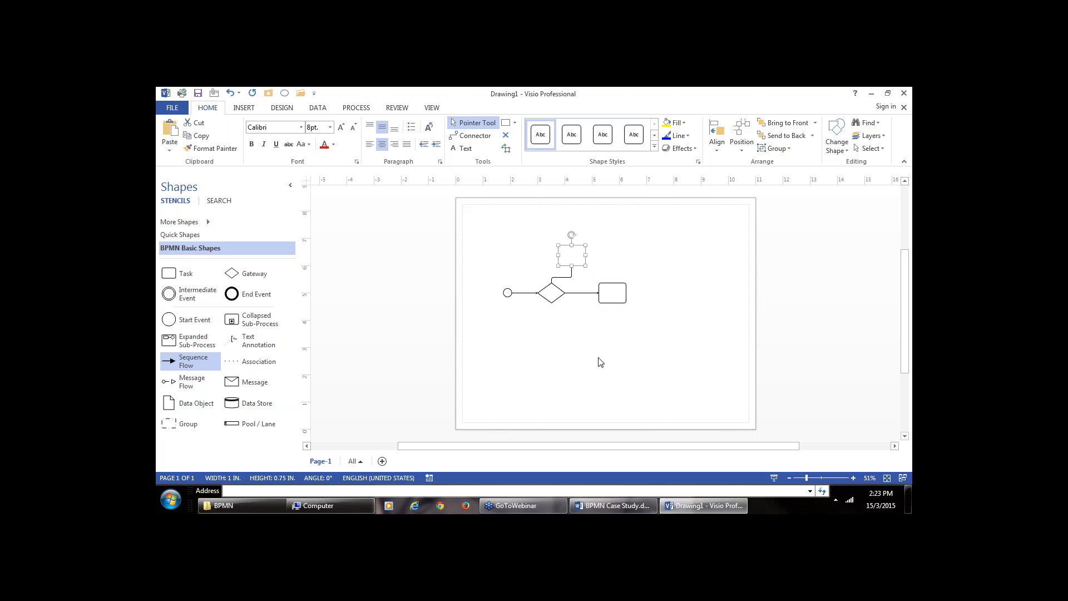
key(Up)
Reattach the end of the gateway's upper connector to the left side of the upper task.
click(571, 278)
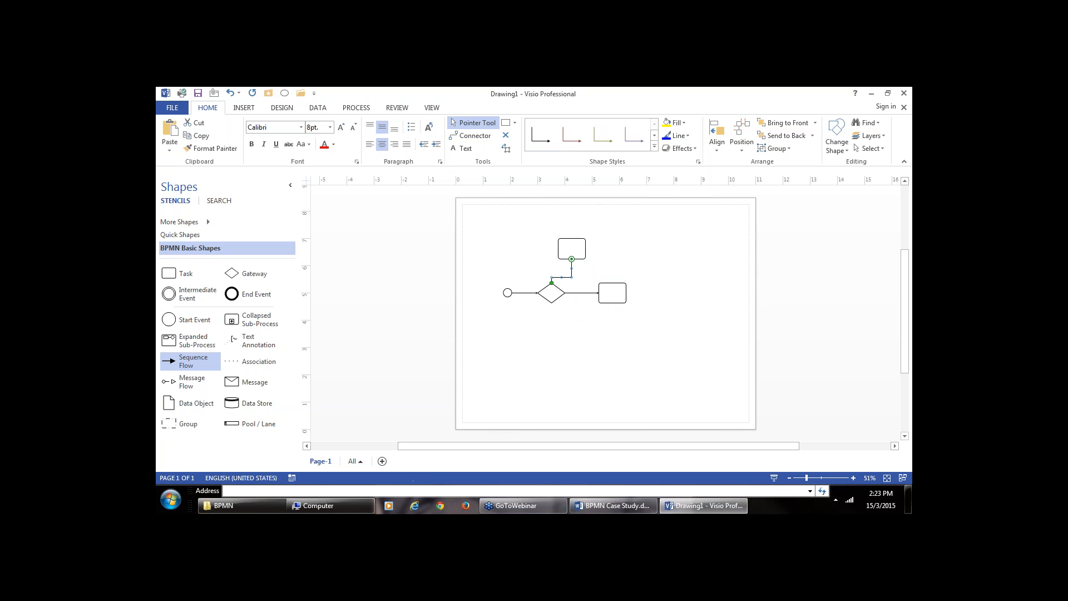
mouse_move(571, 259)
mouse_down()
mouse_move(547, 253)
mouse_move(558, 250)
mouse_up()
click(645, 262)
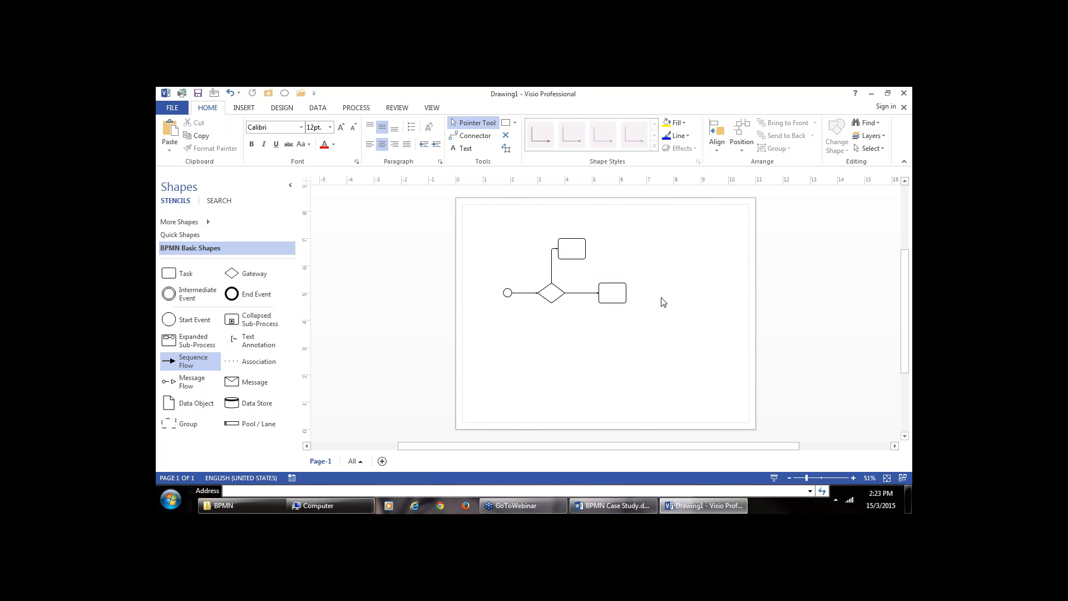
Label the sequence flow from the gateway to the right-hand task "Yes".
click(577, 253)
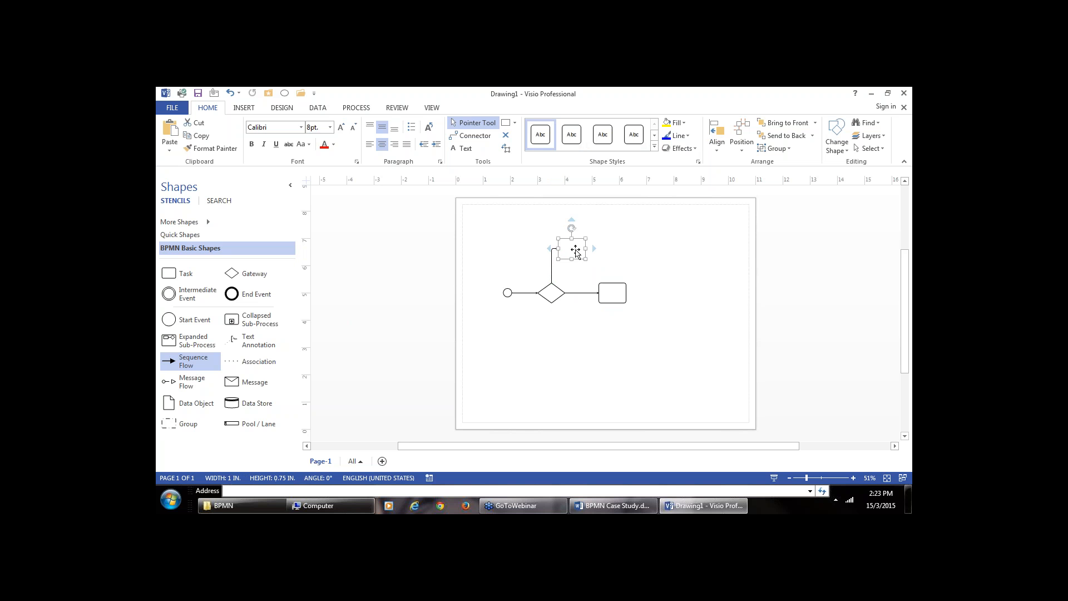
click(583, 294)
key(Delete)
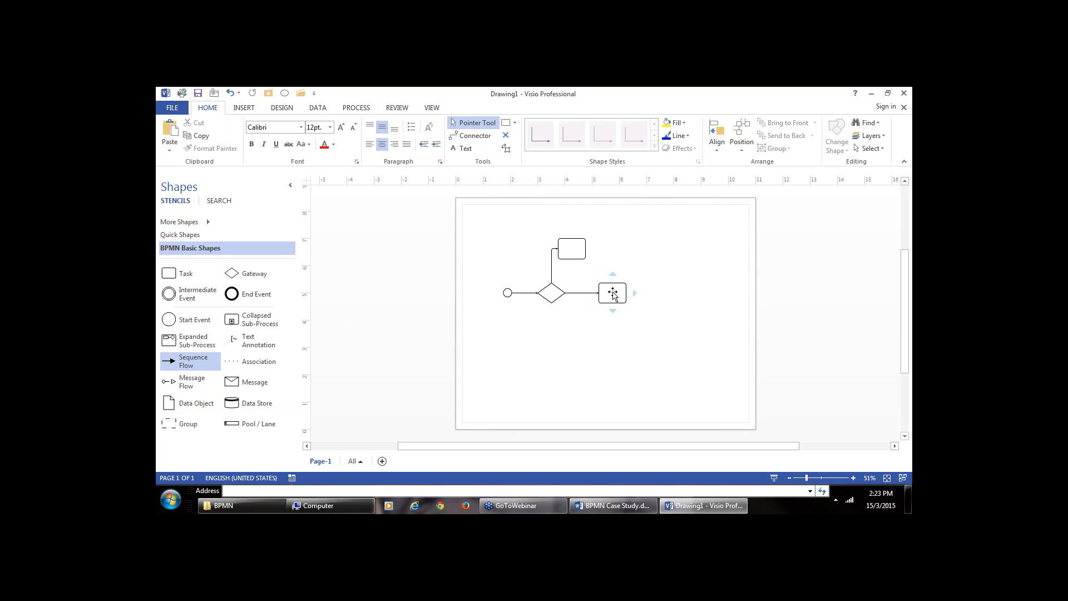
click(580, 293)
scroll(581, 293, up, 3)
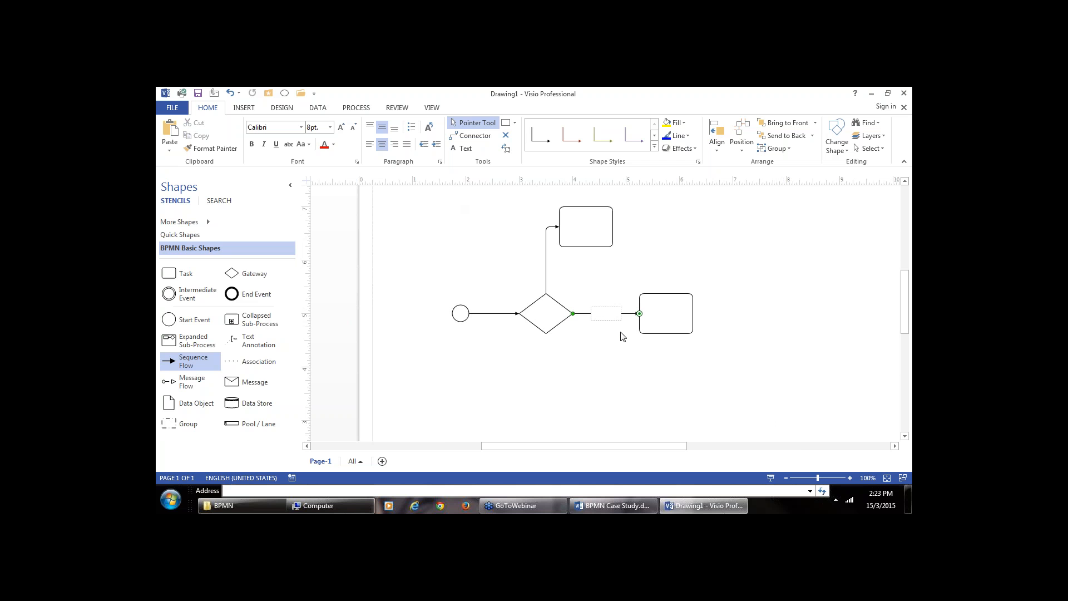
text(Yes)
click(614, 278)
scroll(591, 307, down, 3)
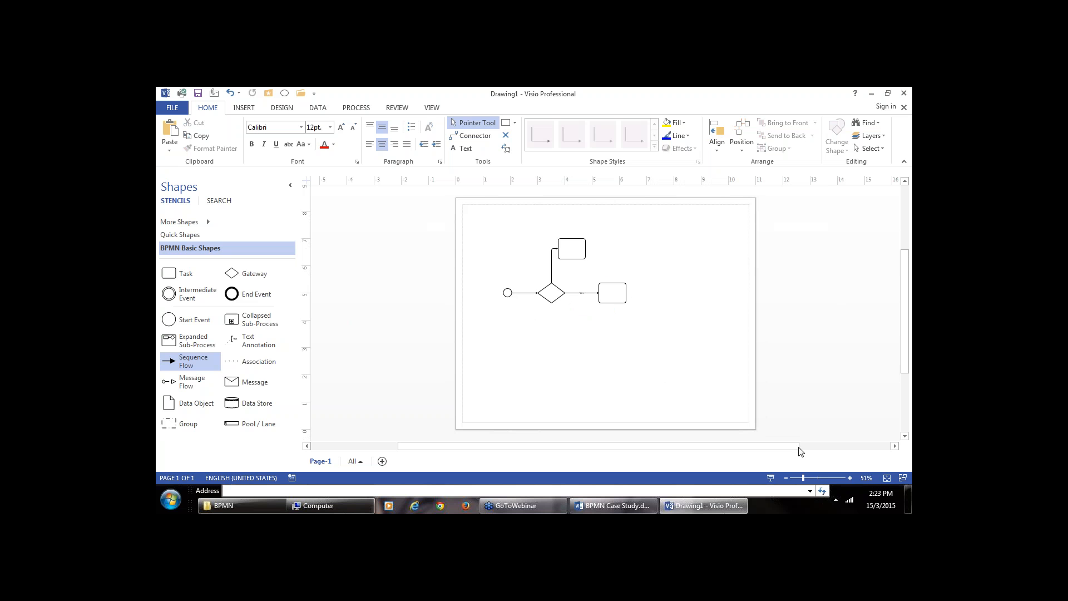
Label the sequence flow from the gateway to the upper task "No".
click(825, 479)
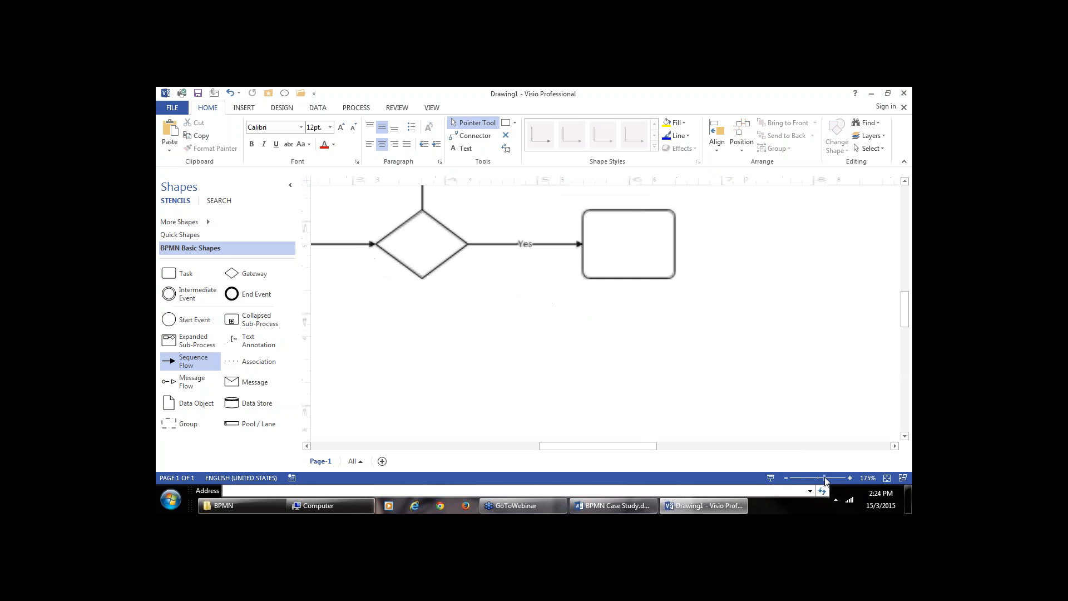
scroll(465, 382, up, 3)
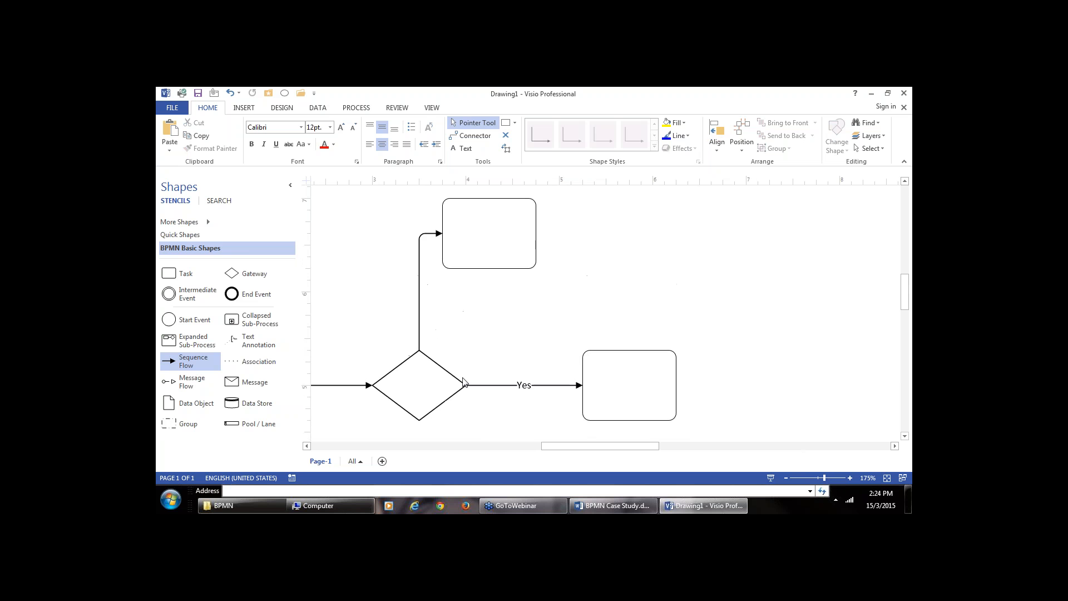
double_click(425, 304)
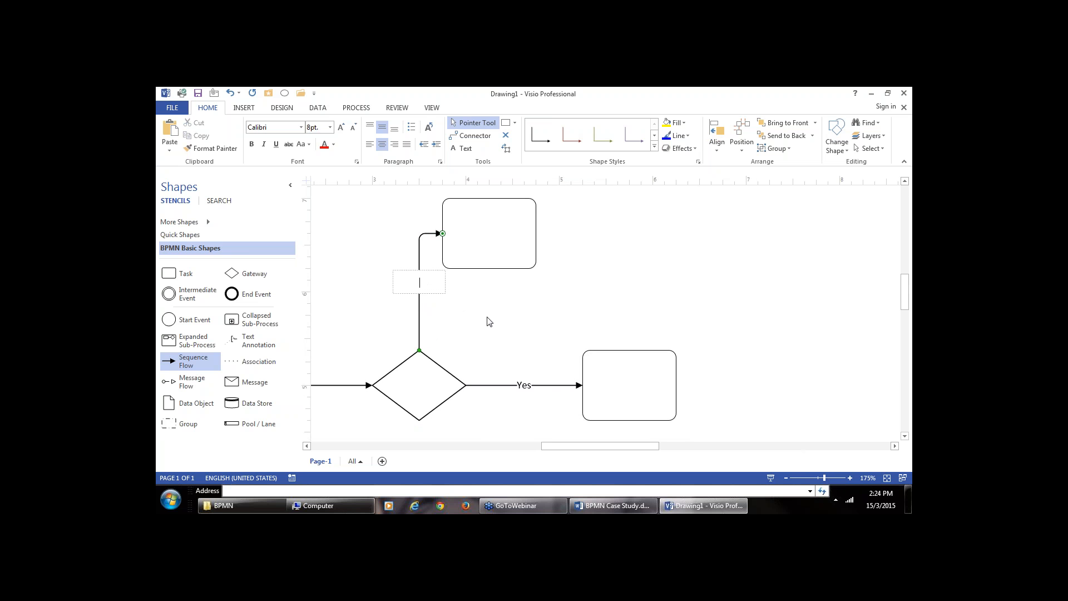
text(No)
Enter "Account Exists ?" as the gateway's text.
double_click(375, 384)
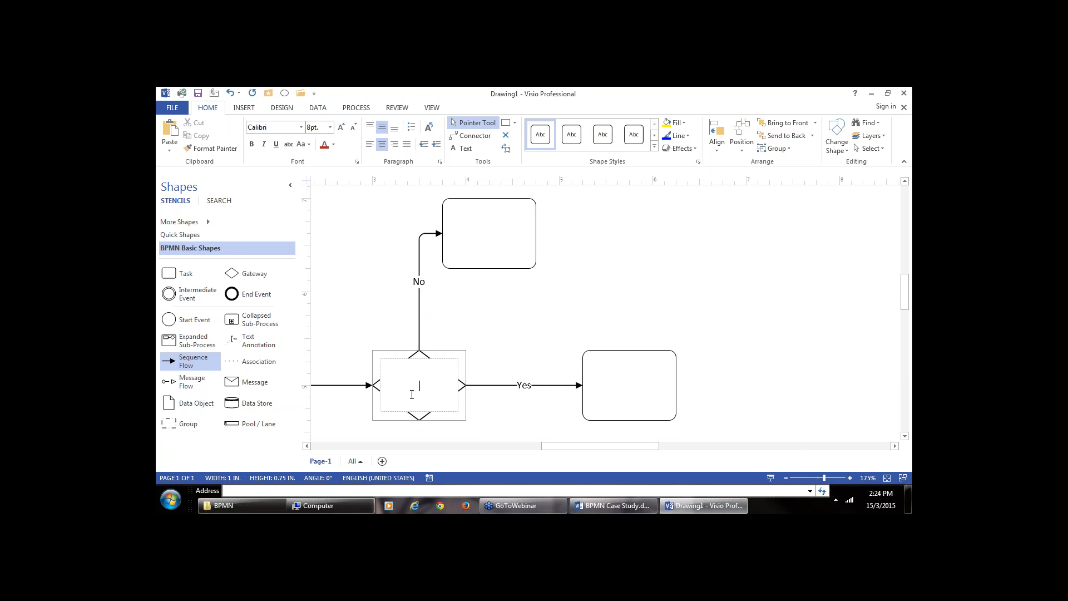
text(Account Exists ?)
click(502, 433)
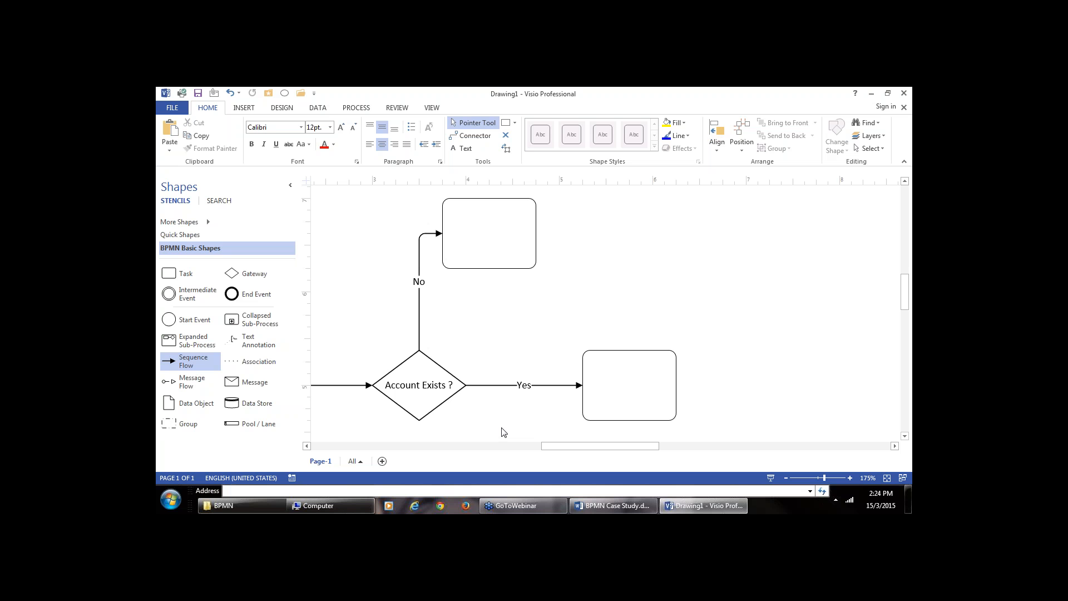
Enter "Create Expense Account" as the text of the upper task on the No branch.
double_click(489, 233)
text(C)
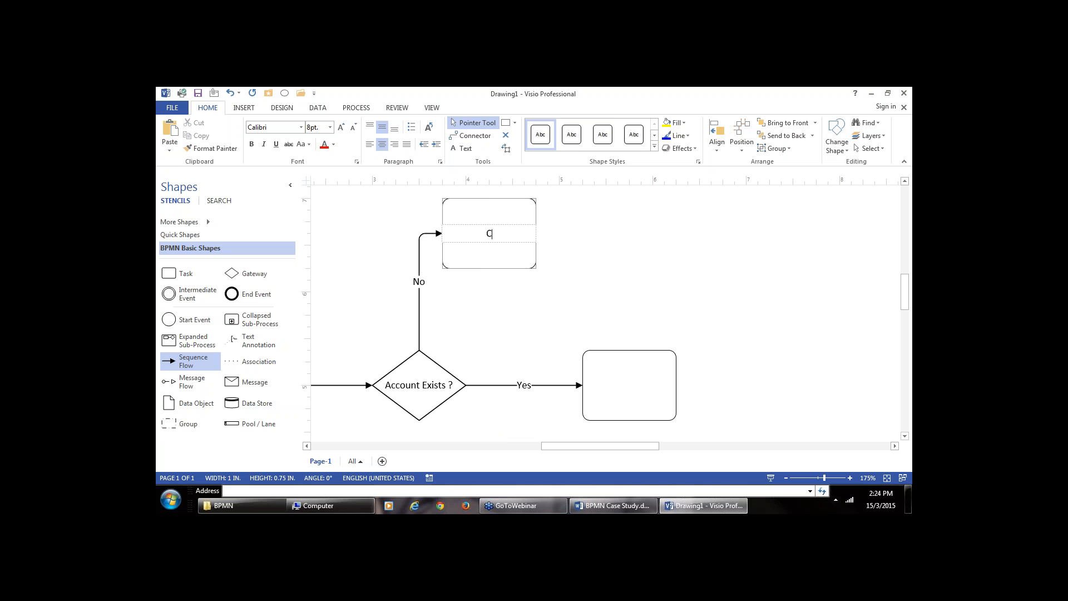
text(reate Expense Account)
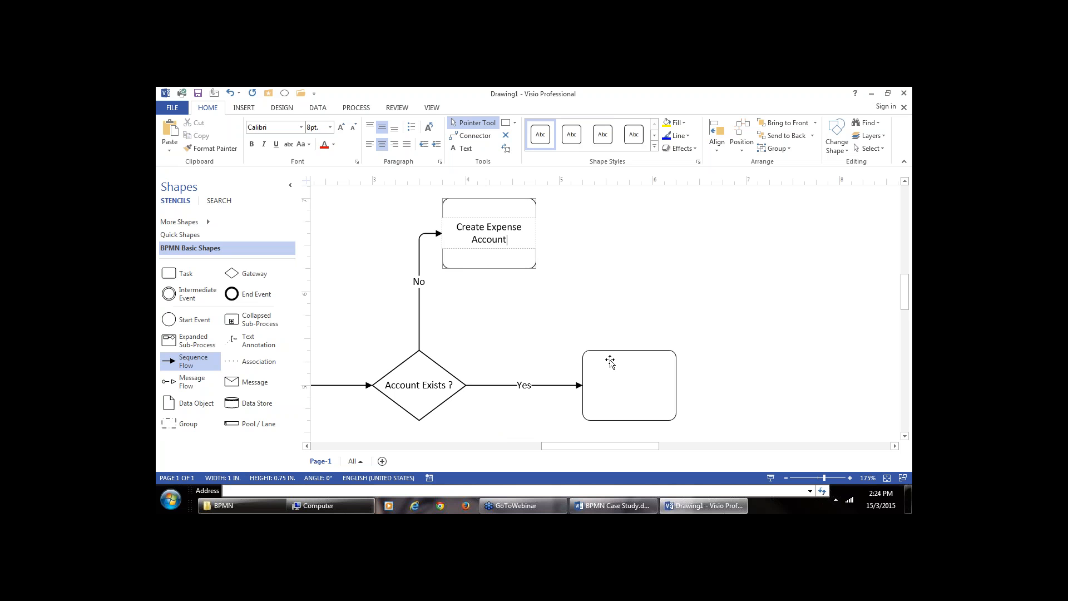
Enter "Review for Pre-Approval" as the text of the task on the Yes branch.
click(626, 379)
double_click(627, 378)
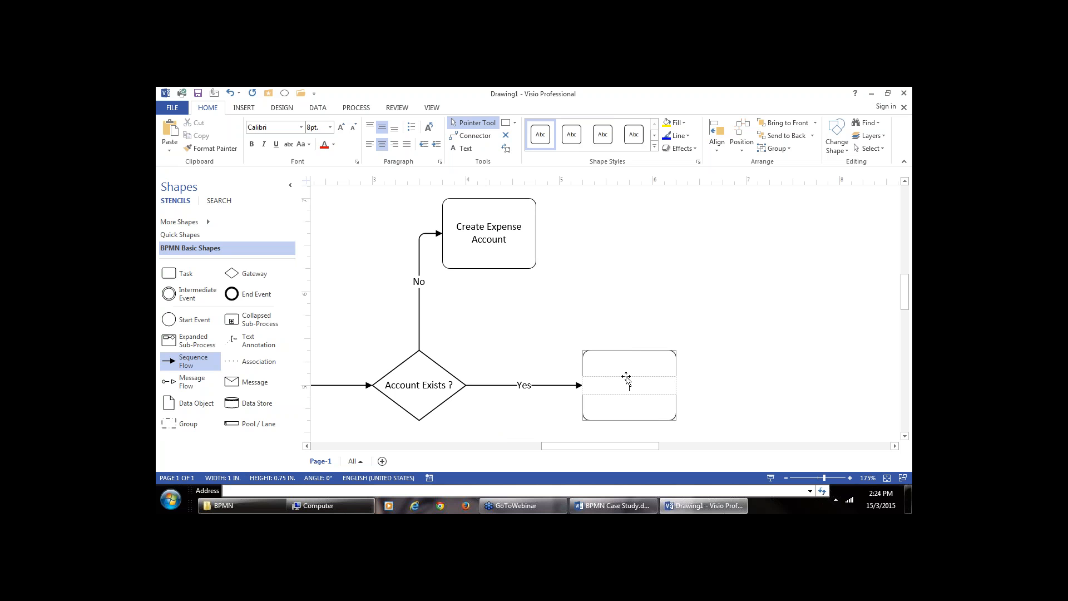
text(Review for Pre-Approva)
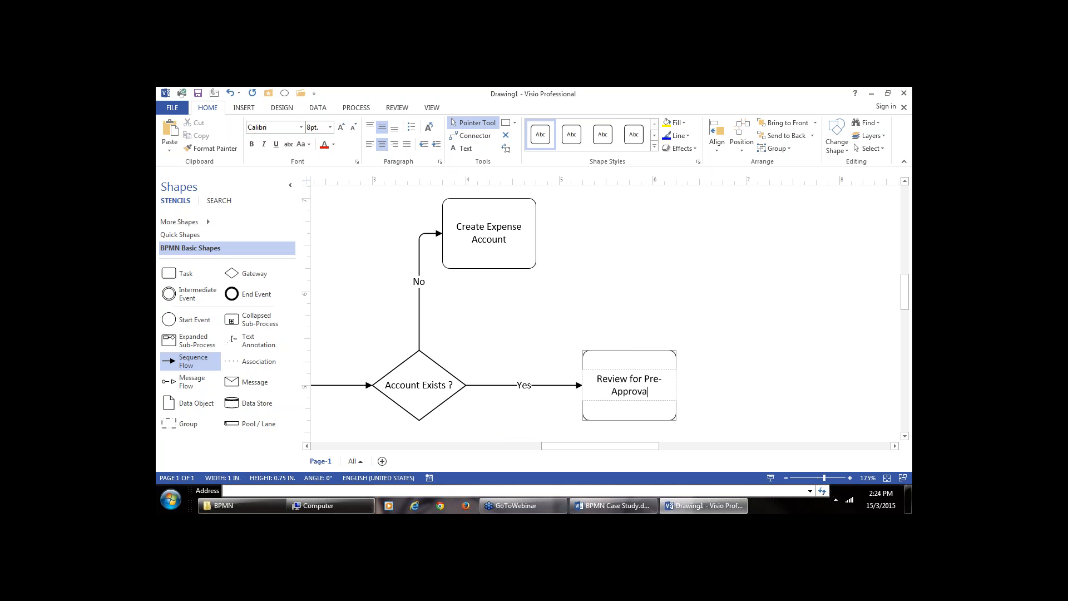
text(l)
click(682, 289)
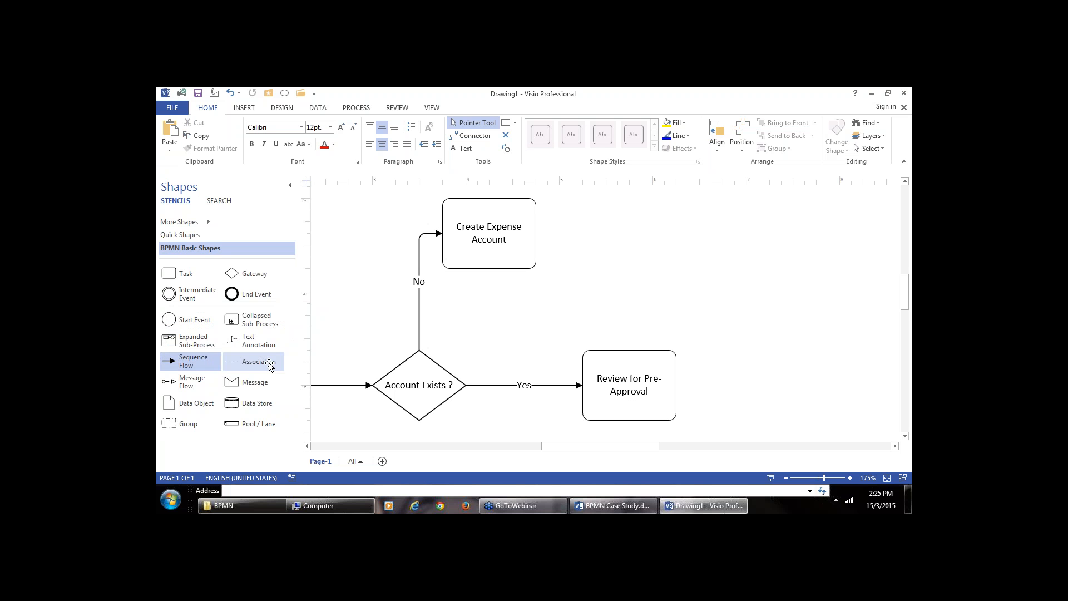
Connect the "Create Expense Account" task to the "Review for Pre-Approval" task with a sequence flow.
drag(172, 362, 589, 236)
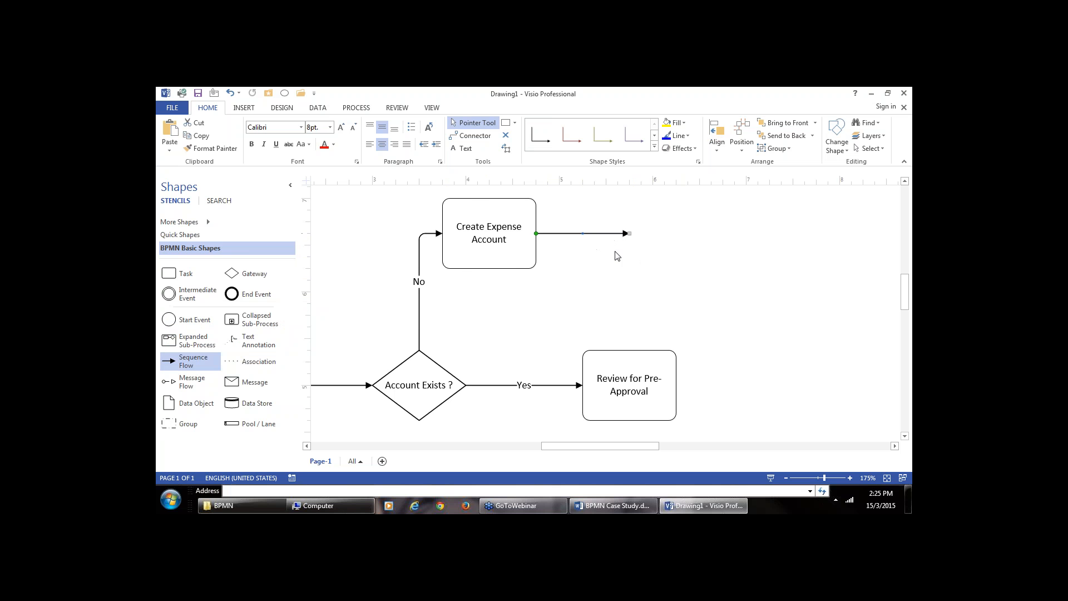
drag(616, 275, 581, 367)
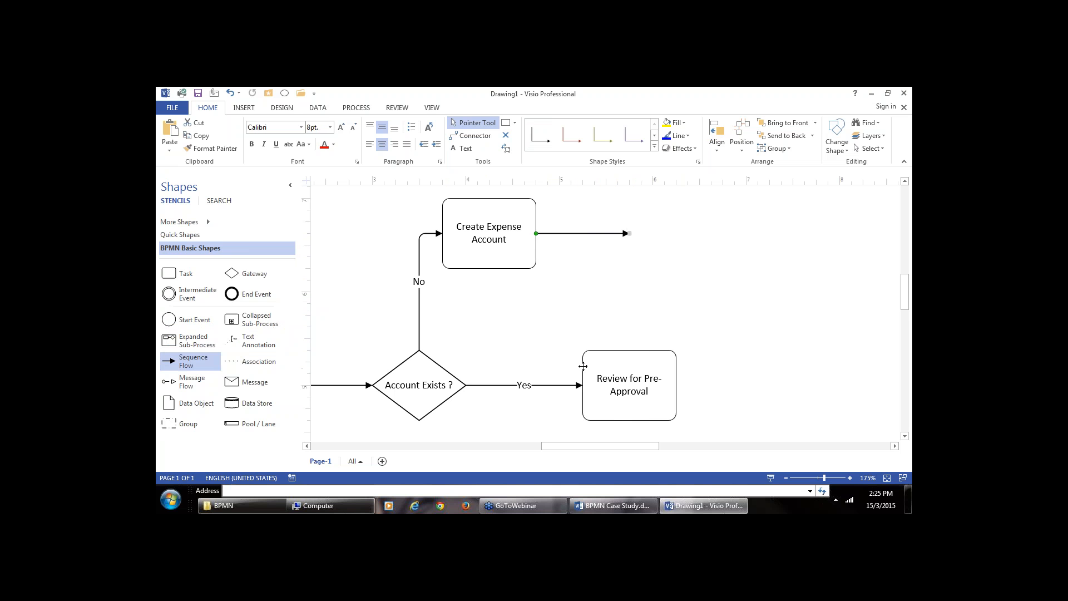
click(749, 344)
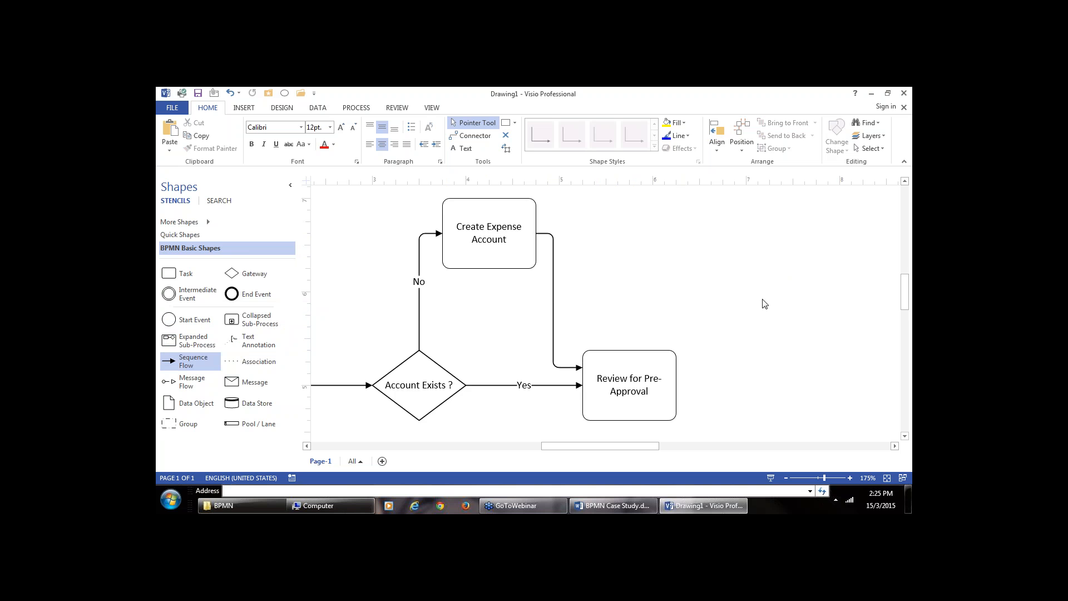
Add a gateway to the right of "Review for Pre-Approval" and connect the task to it with a sequence flow.
scroll(765, 303, down, 3)
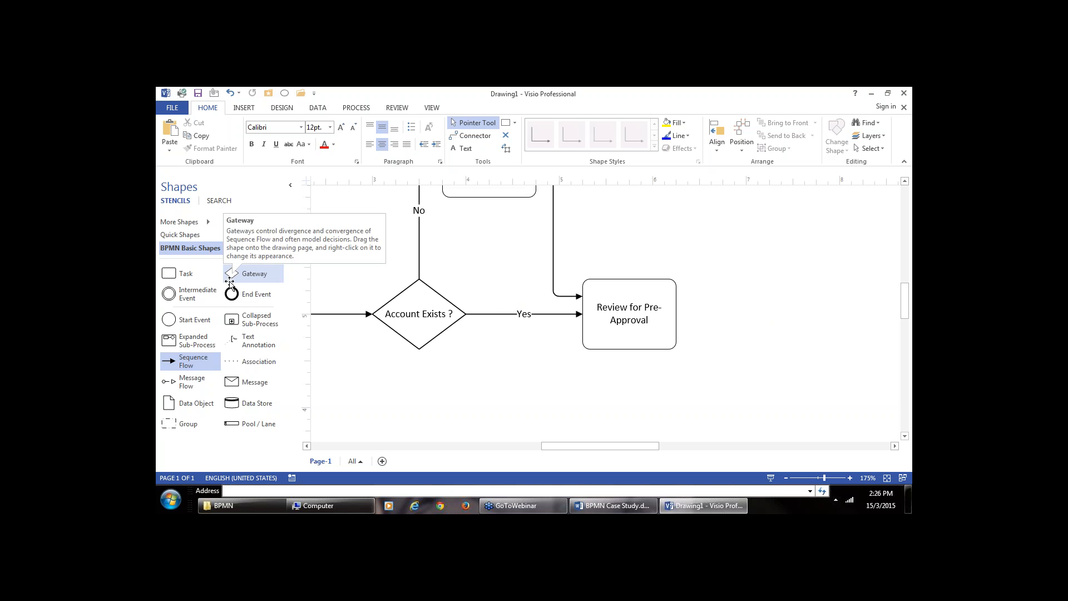
drag(229, 284, 774, 310)
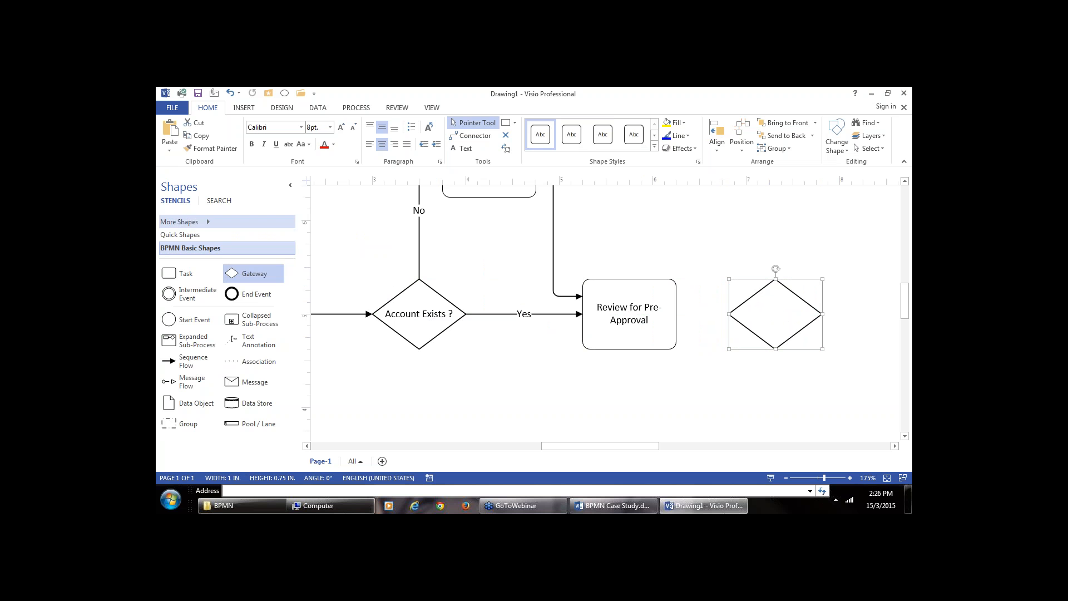
drag(184, 361, 730, 323)
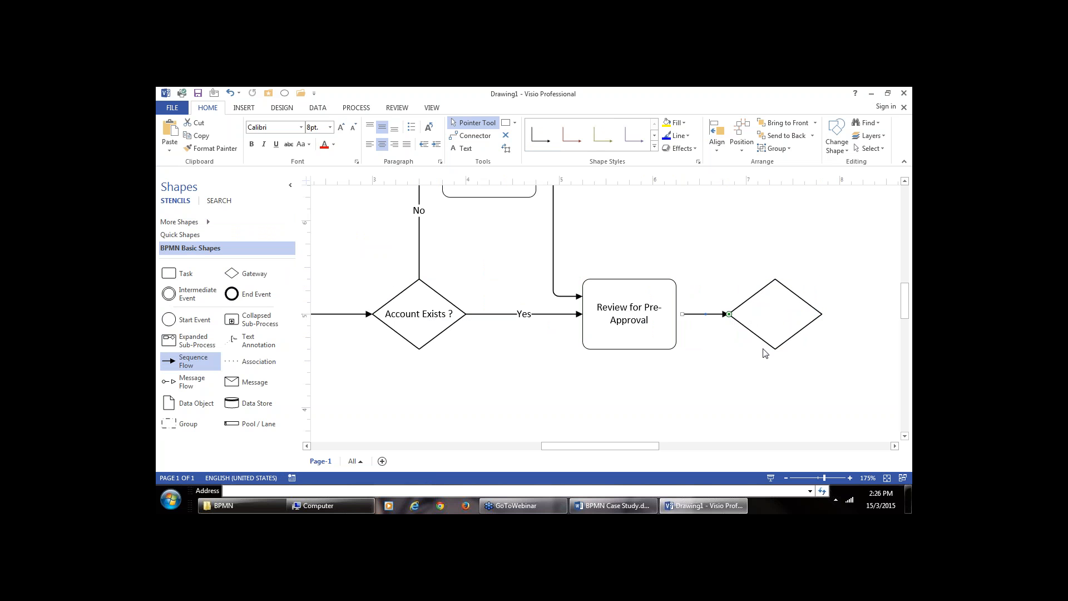
click(691, 314)
click(745, 390)
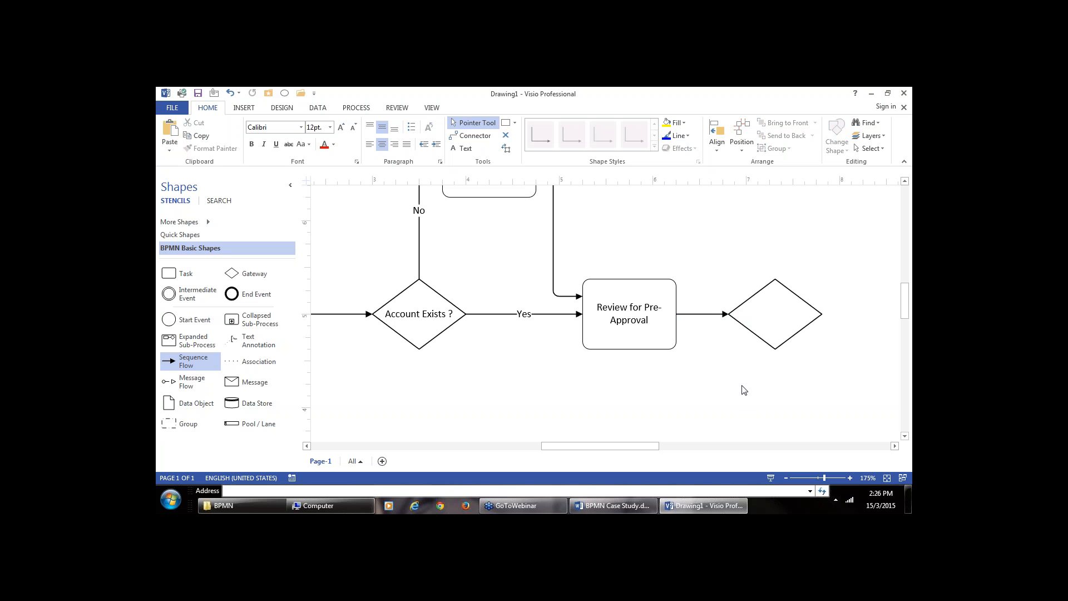
Enter "Pre Approved ?" as the text of the new gateway.
double_click(761, 320)
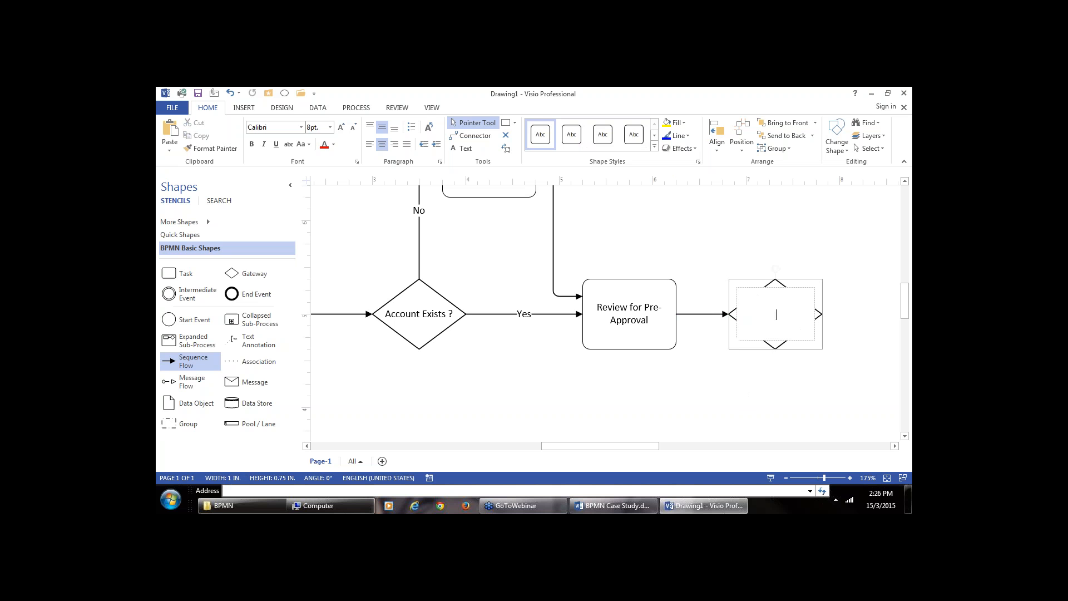
text(Pre Approved ?)
click(729, 385)
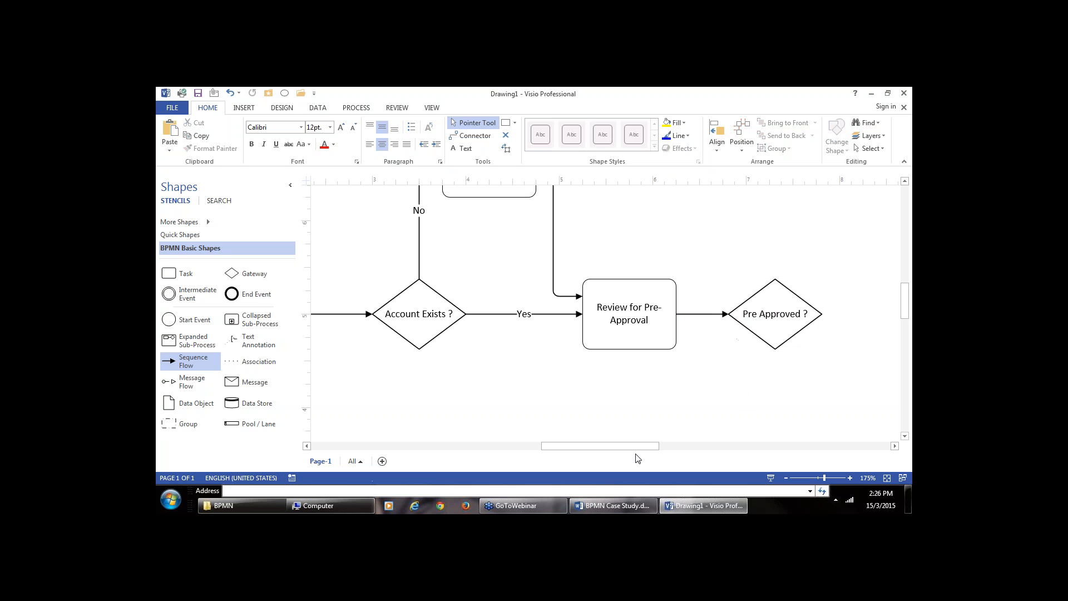
Add a task to the right of the "Pre Approved ?" gateway and connect the gateway to it with a sequence flow.
drag(609, 448, 653, 449)
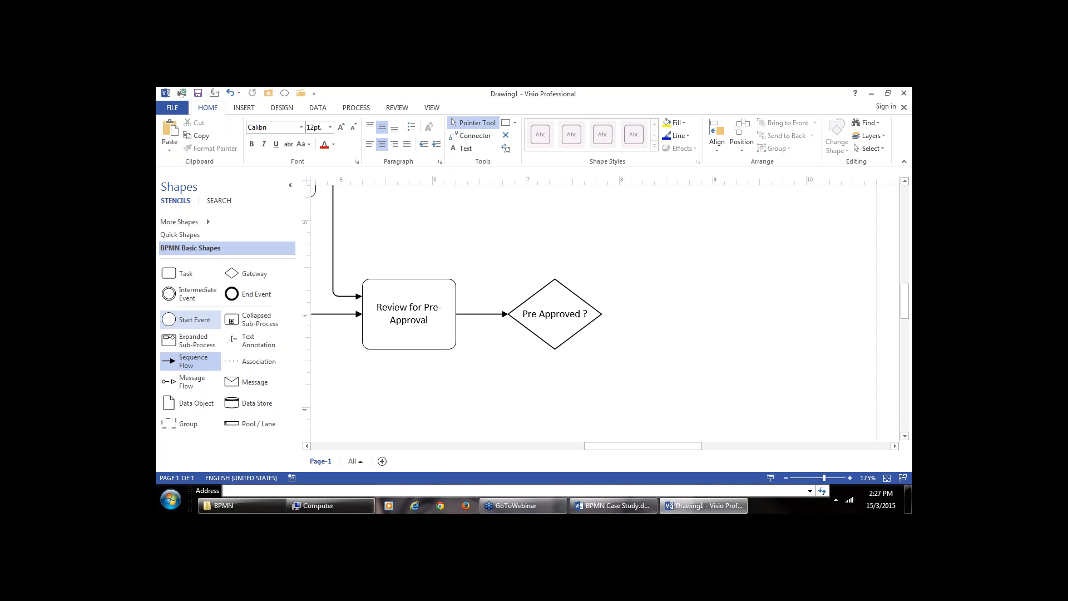
drag(183, 273, 718, 311)
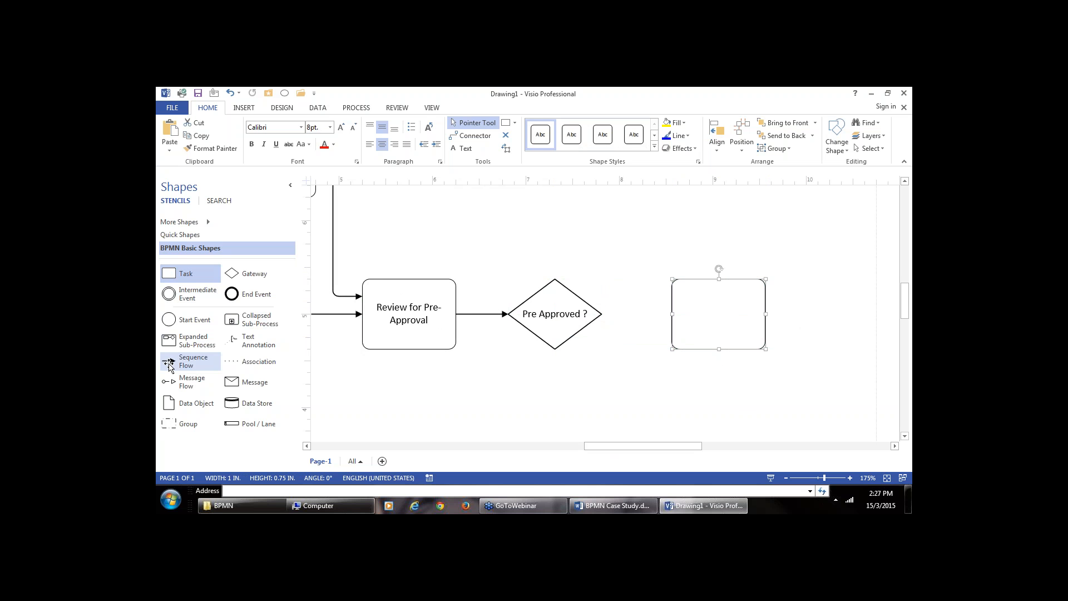
drag(185, 361, 654, 313)
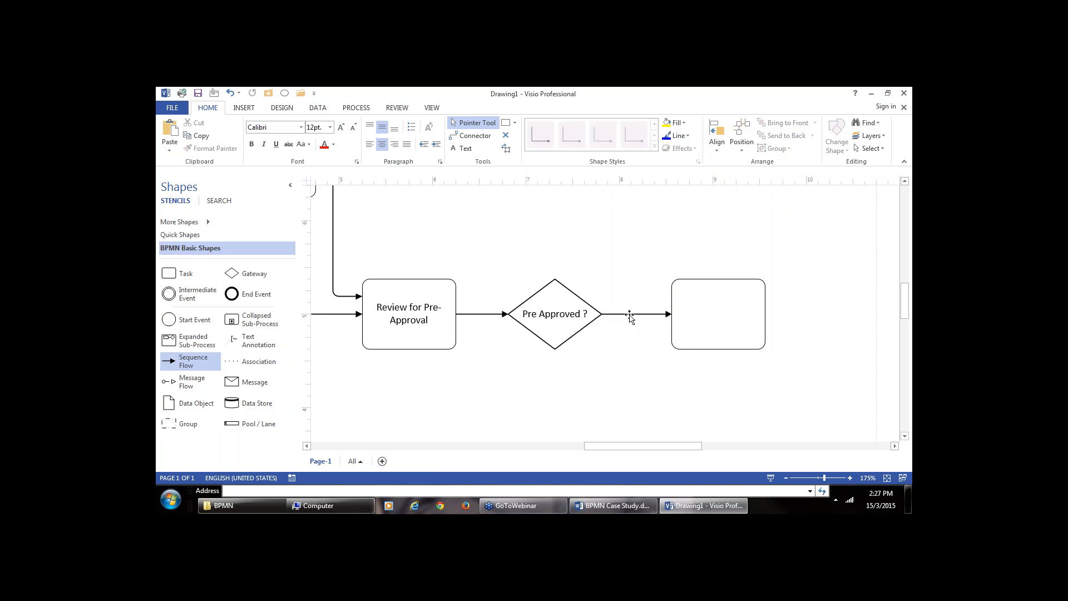
Label the sequence flow from the "Pre Approved ?" gateway to the new task "Amount < $200".
click(629, 316)
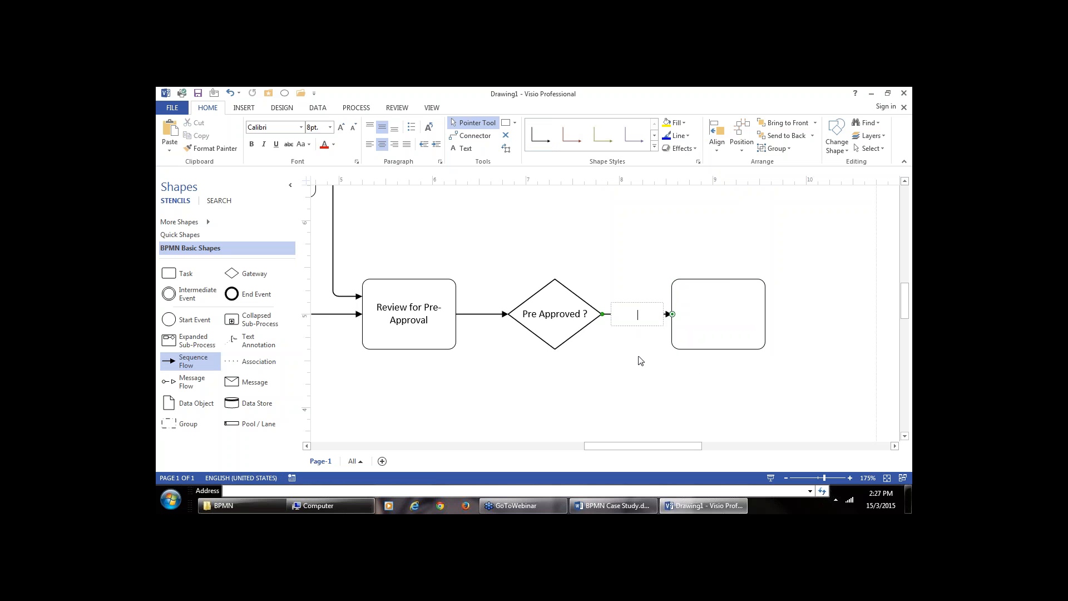
text(A)
key(BackSpace)
text(Amount)
text(< $200)
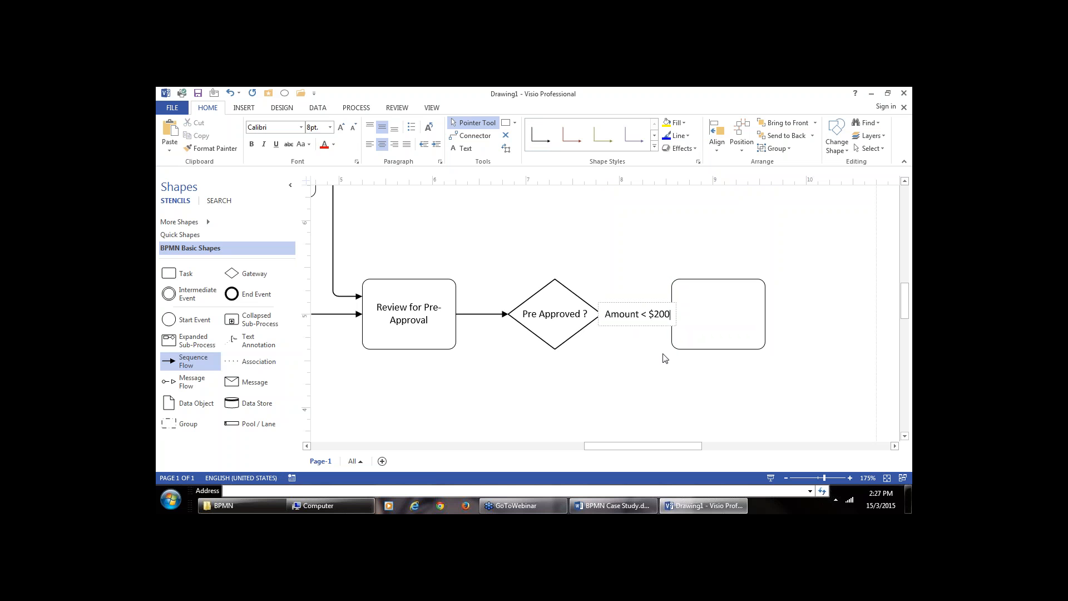
Enter "Approve Automatically" as the text of the task on the "Amount < $200" branch.
double_click(730, 319)
text(A)
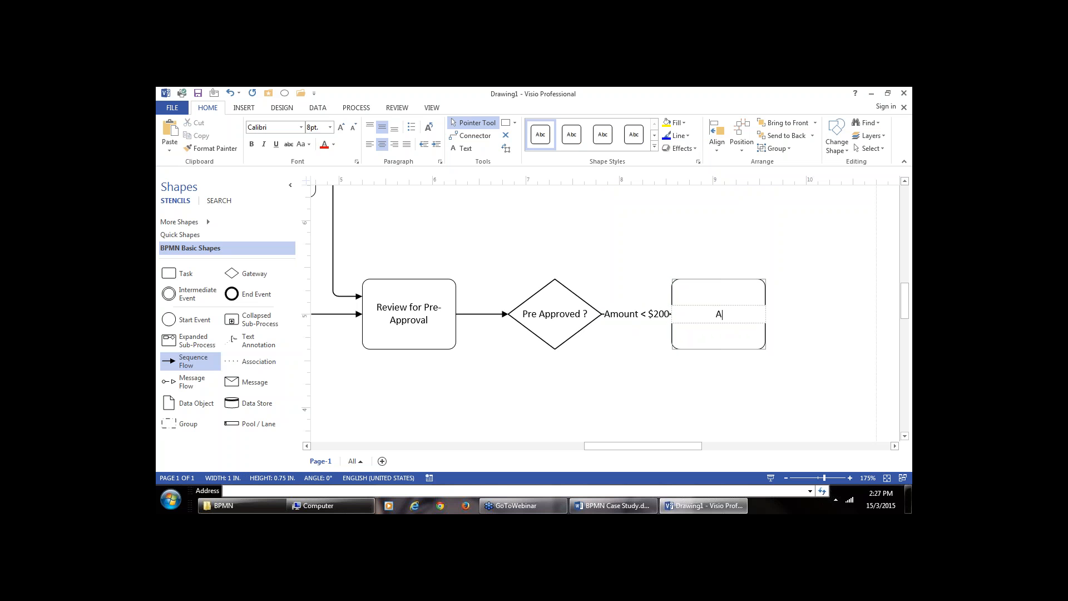
text(pprove Automatically)
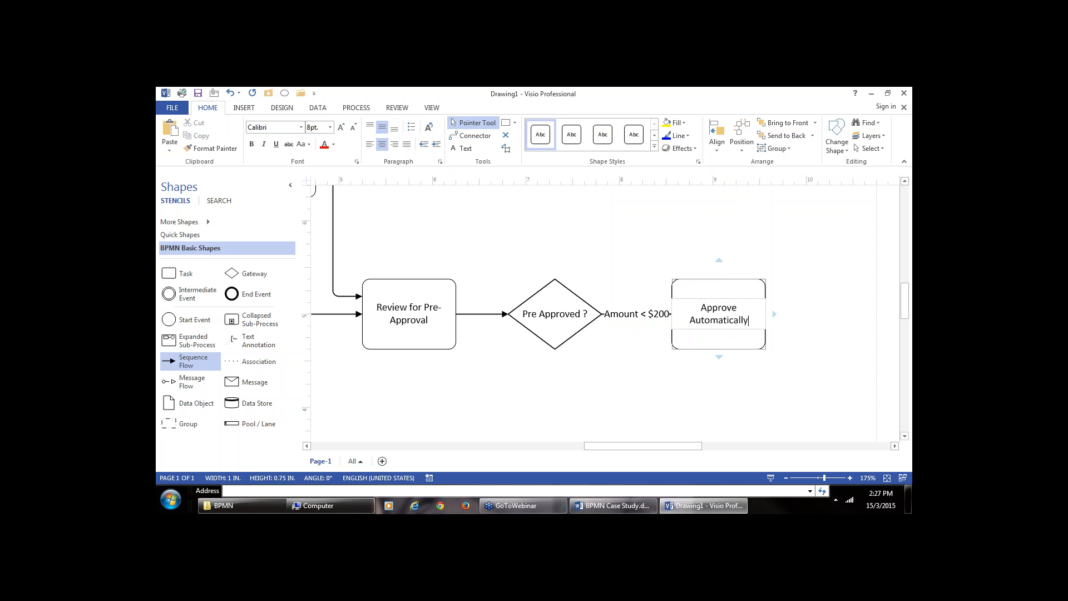
click(612, 384)
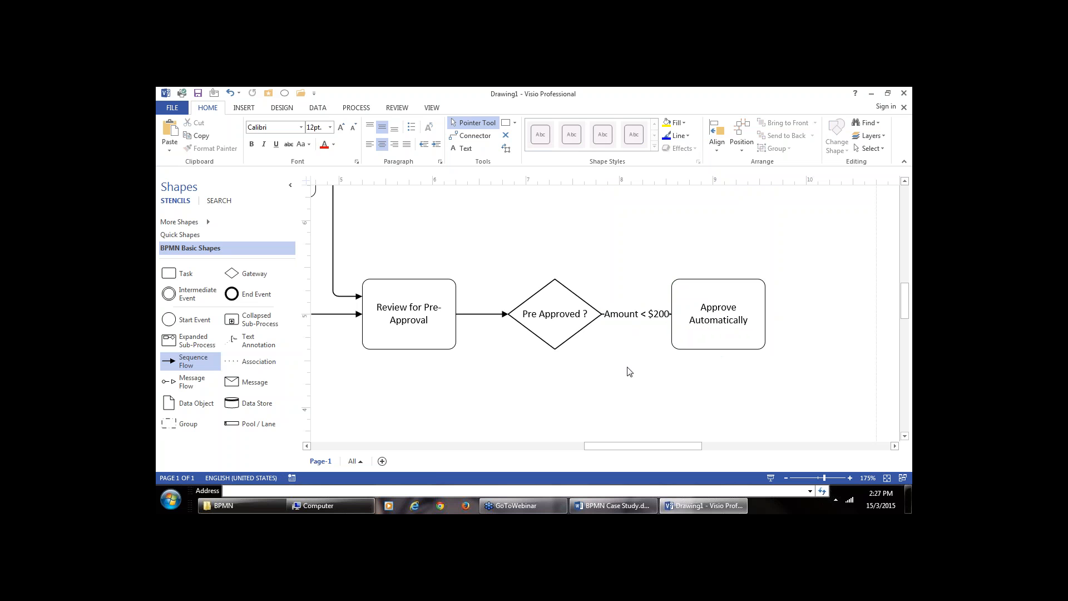
Move the "Approve Automatically" task farther right so the "Amount < $200" label fits on its flow.
click(715, 296)
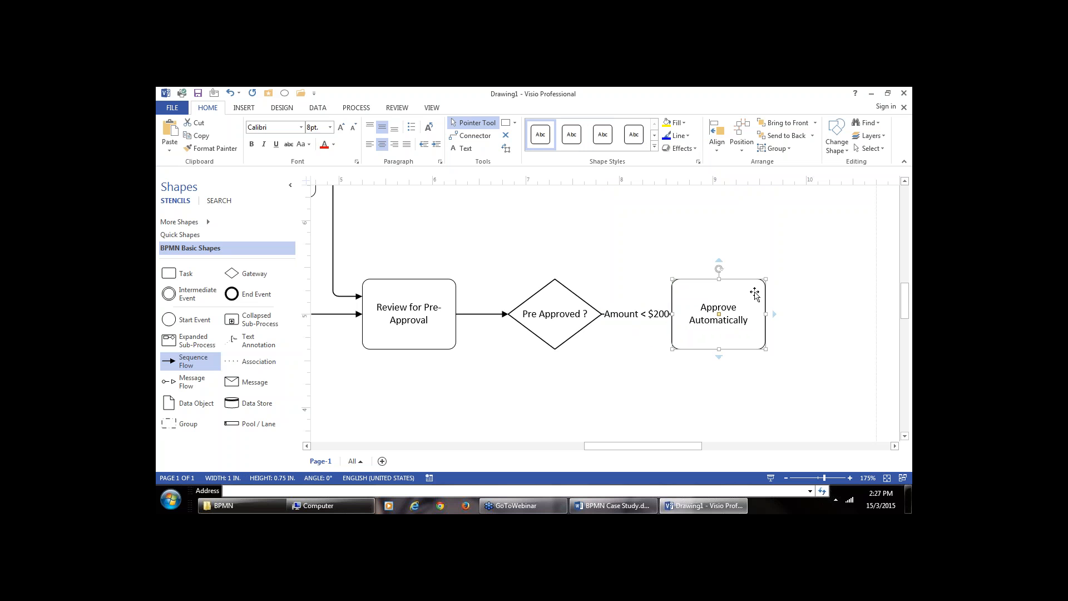
key(Right)
key(Right)
key(Right)
key(Right)
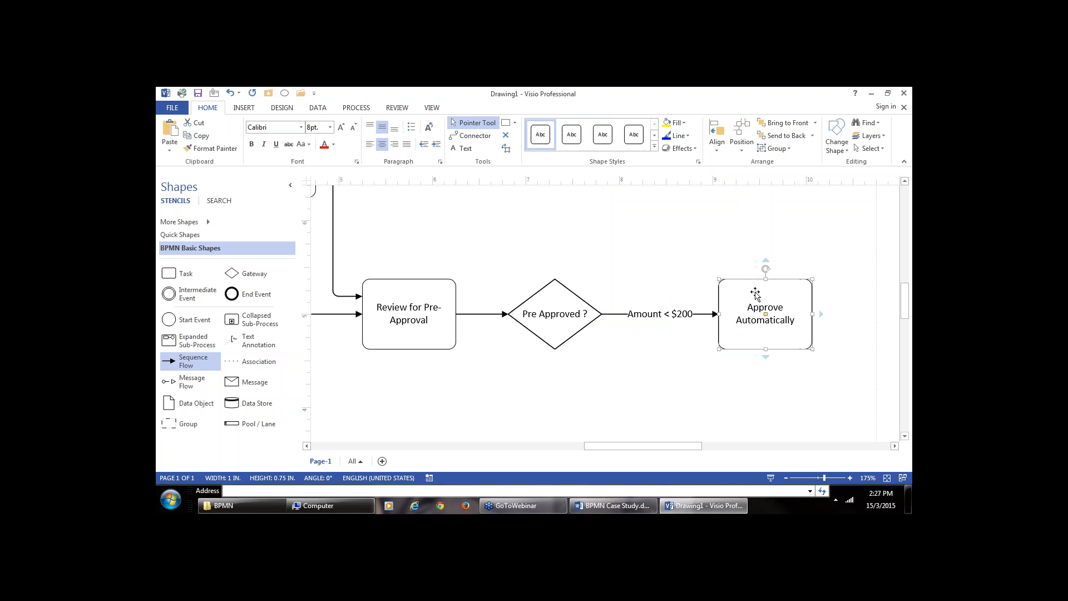
click(668, 411)
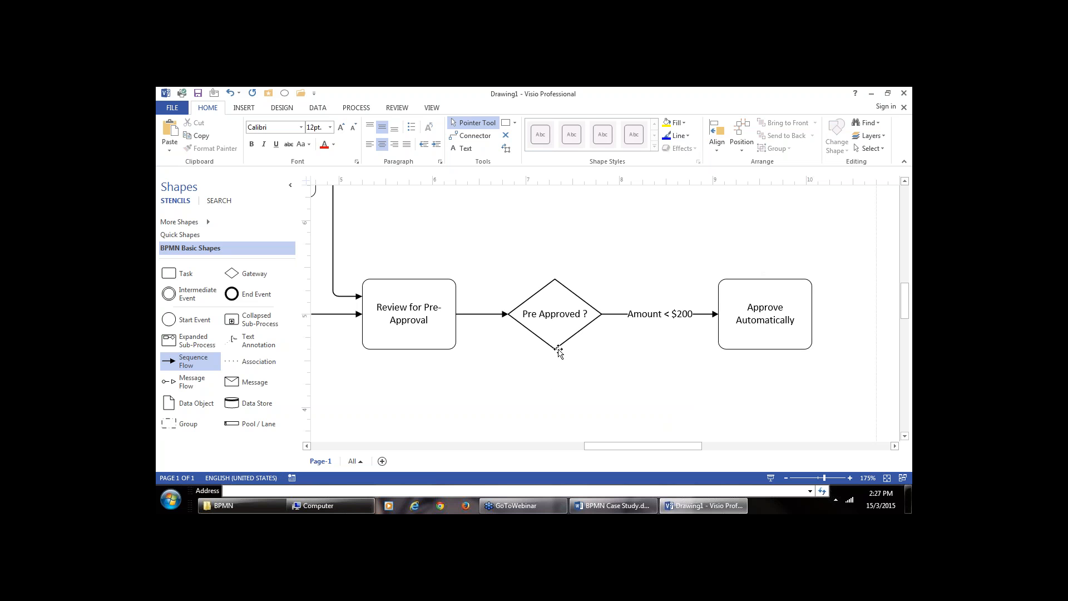
Add a connected task directly below the "Pre Approved ?" gateway.
drag(555, 349, 555, 381)
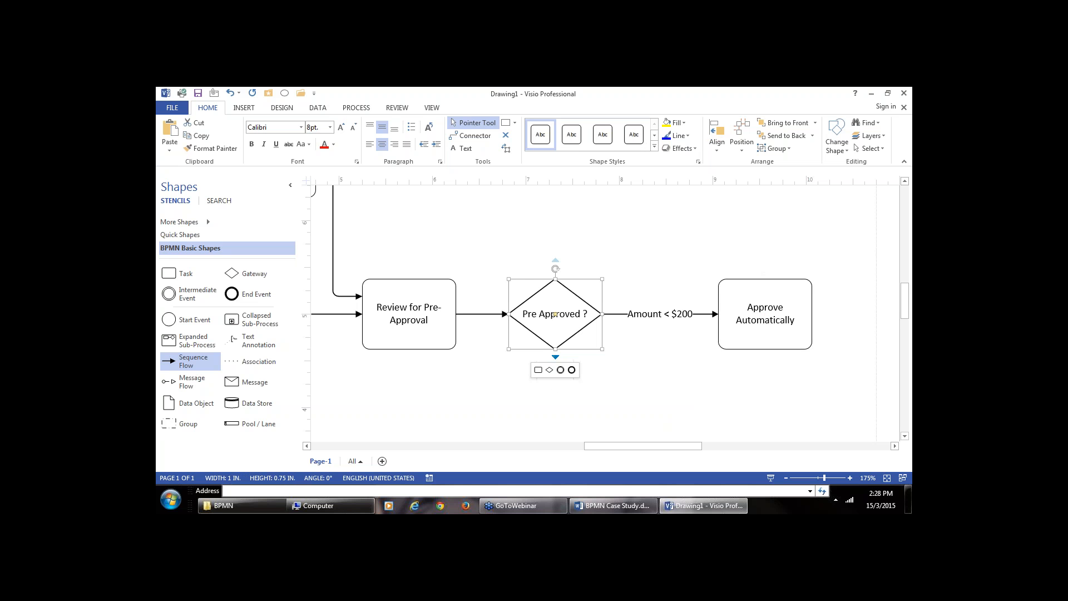
click(560, 369)
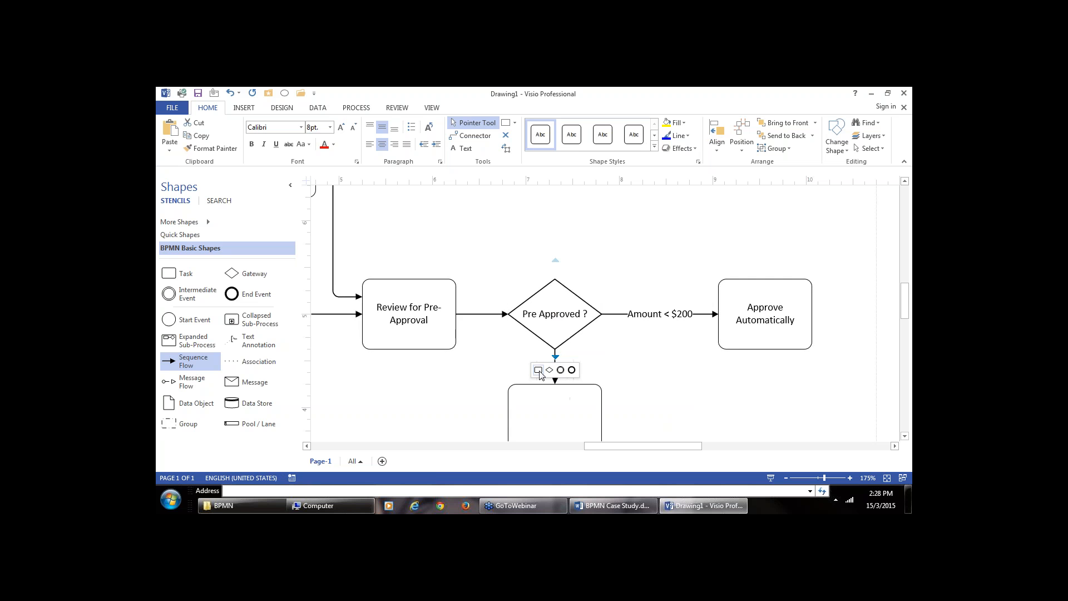
click(538, 370)
click(673, 393)
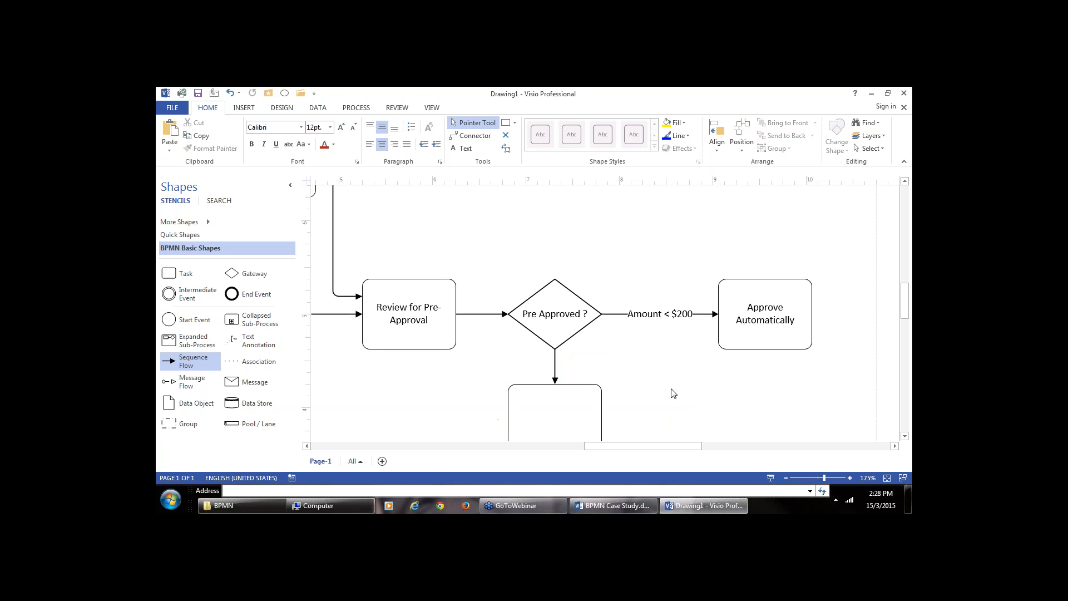
Move the new empty task right until it sits beneath the "Approve Automatically" task.
click(591, 387)
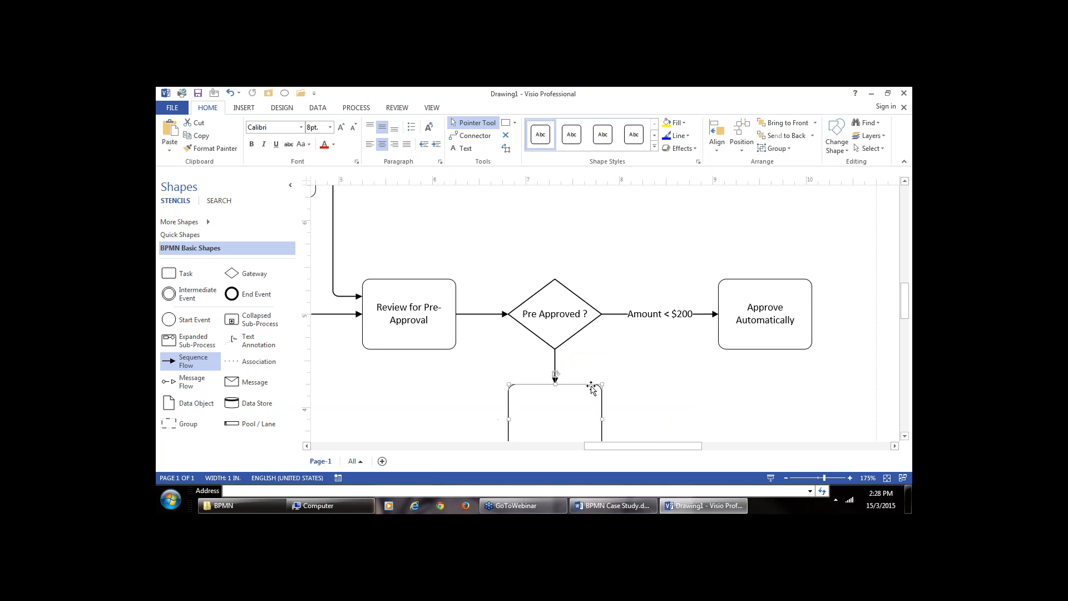
key(Right)
key(Right)
key(Right)
key(Right)
key(Right)
key(Right)
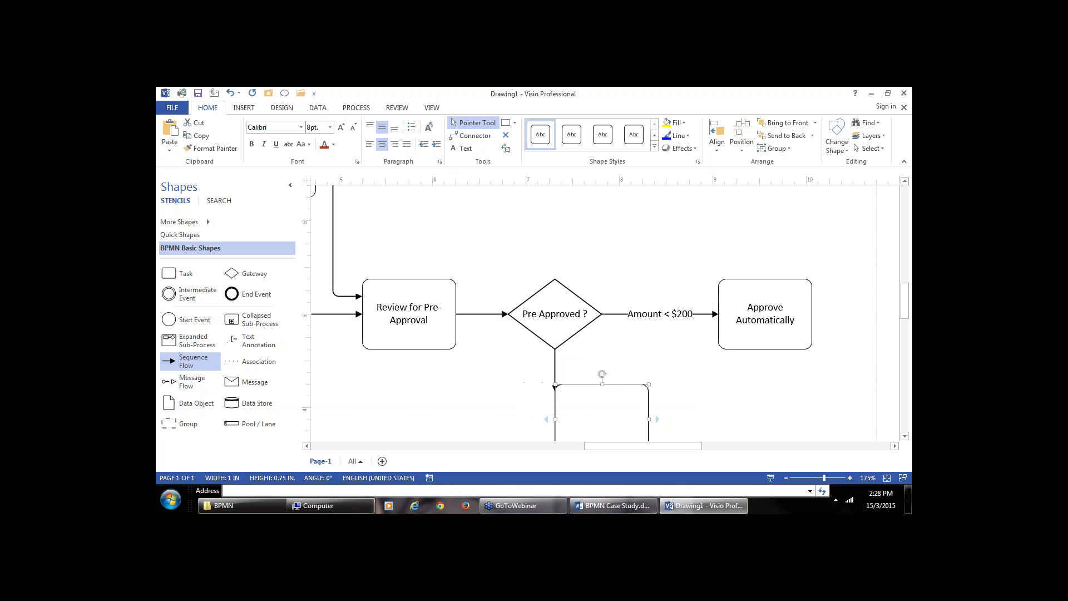
key(Right)
key(Right)
key(Right)
key(Right)
key(Right)
key(Right)
key(Right)
key(Right)
key(Right)
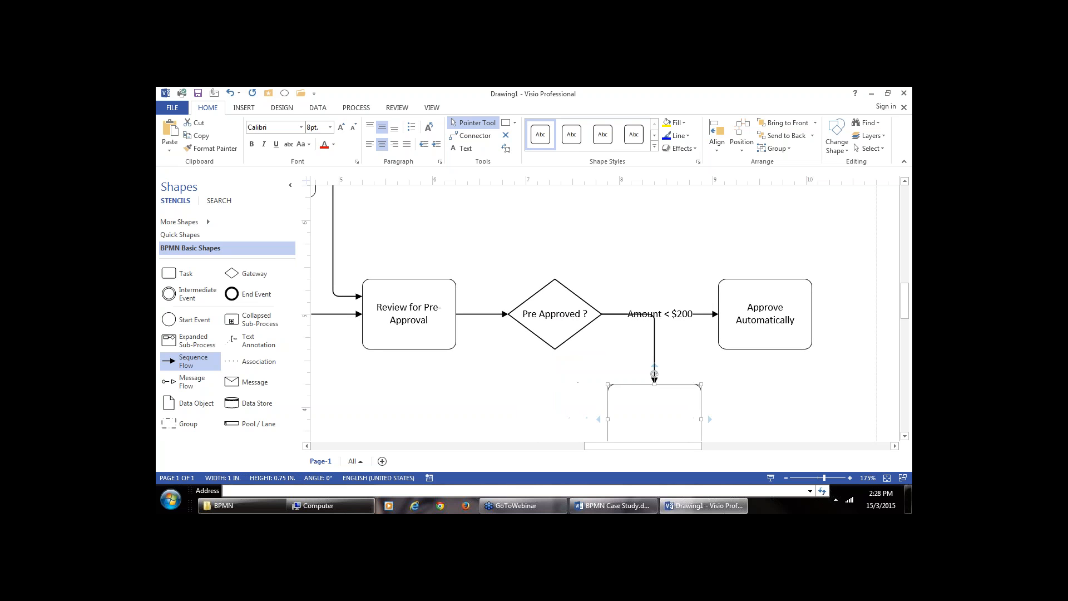
key(Right)
key(Right)
key(Right)
key(Right)
key(Right)
key(Right)
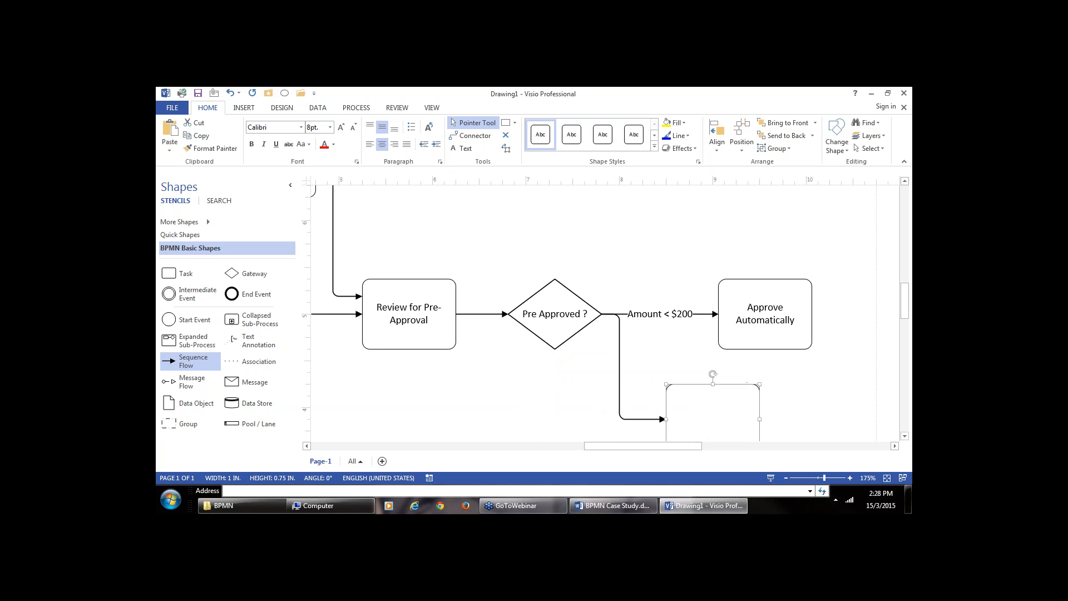
key(Right)
key(Right)
key(Right)
key(Right)
key(Right)
key(Right)
key(Right)
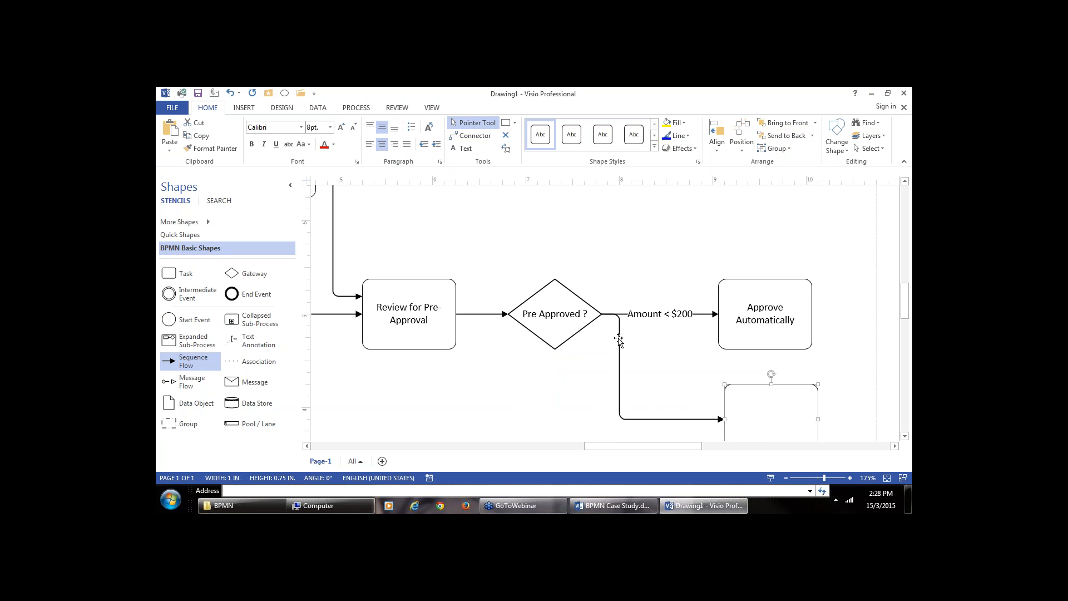
Reattach the empty task's sequence flow from the bottom corner of the "Pre Approved ?" gateway to the task's left side.
drag(612, 343, 555, 350)
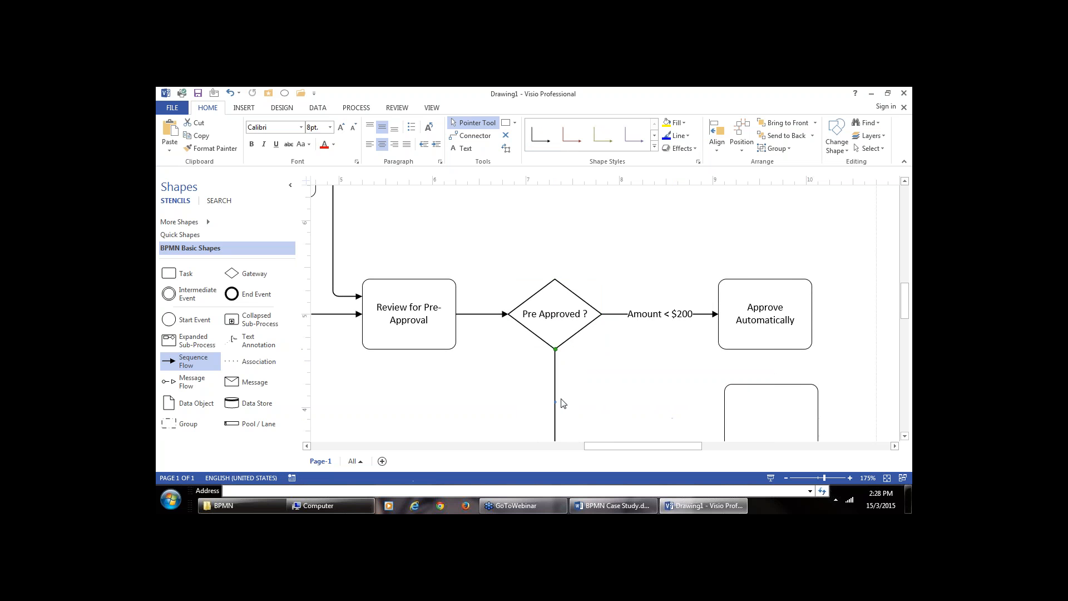
scroll(628, 397, down, 3)
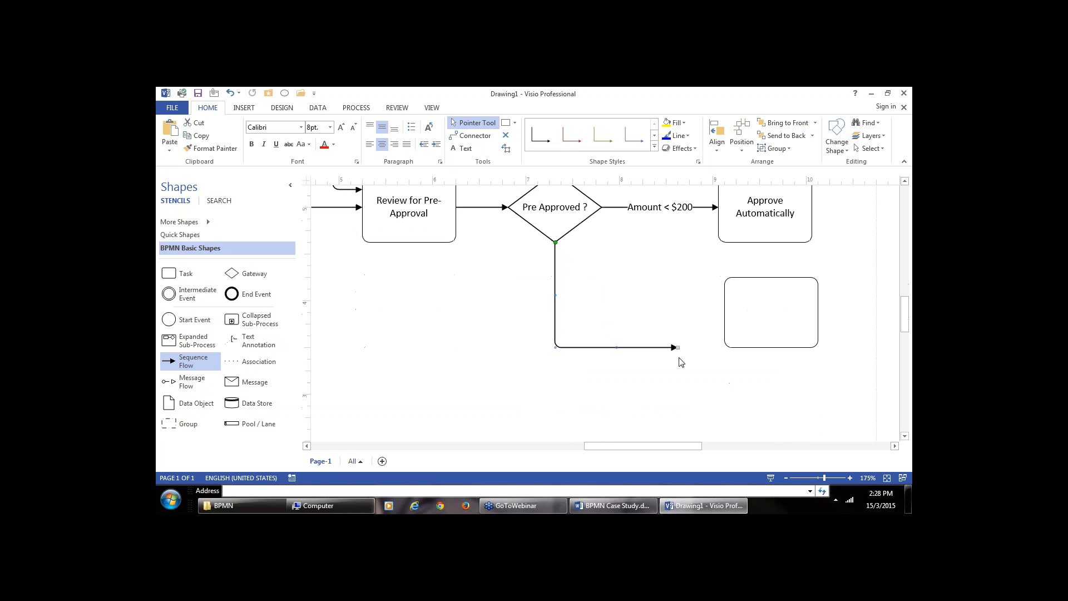
drag(674, 347, 723, 312)
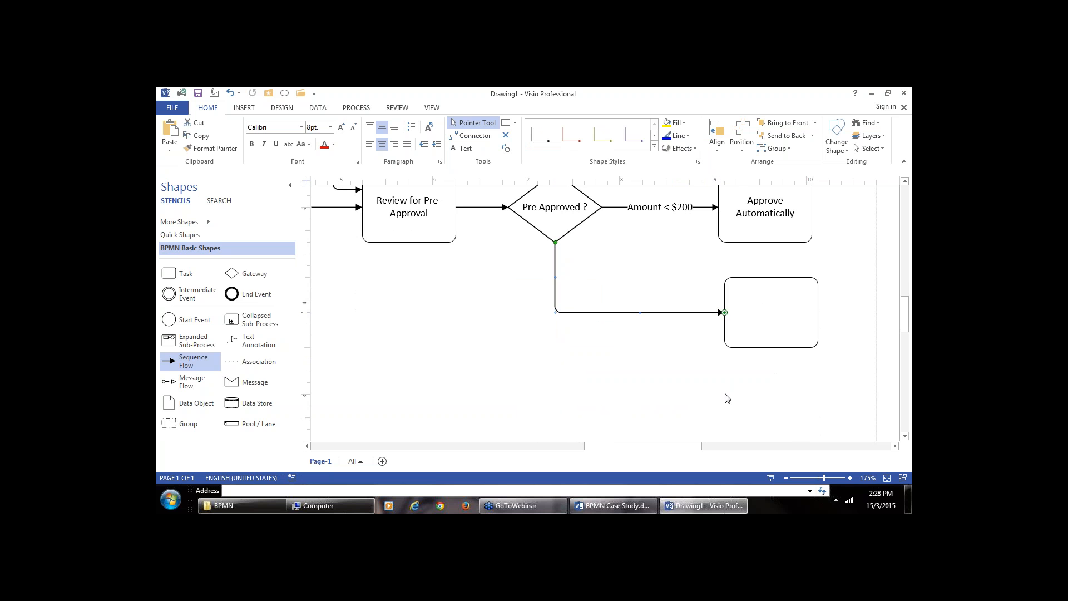
click(667, 424)
Label the sequence flow from the gateway to the lower task "Else".
scroll(668, 424, up, 1)
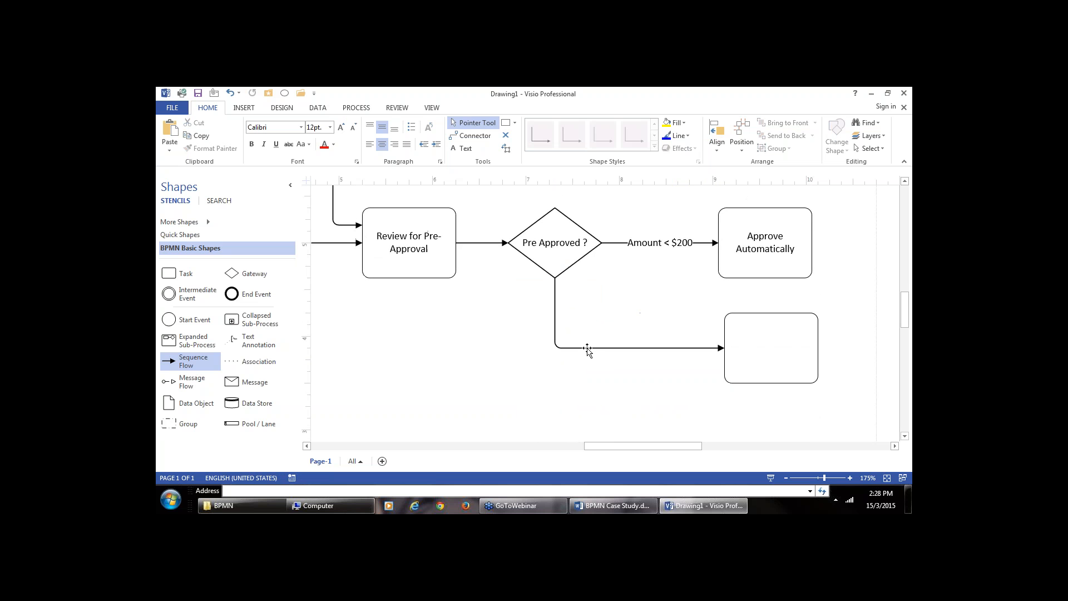
double_click(587, 350)
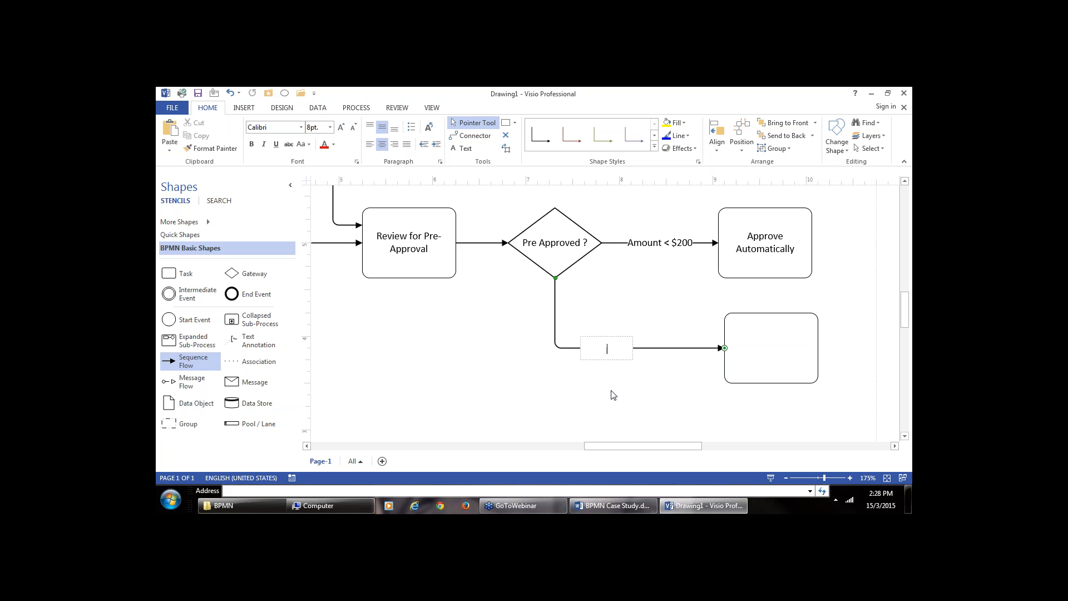
text(Else)
click(603, 393)
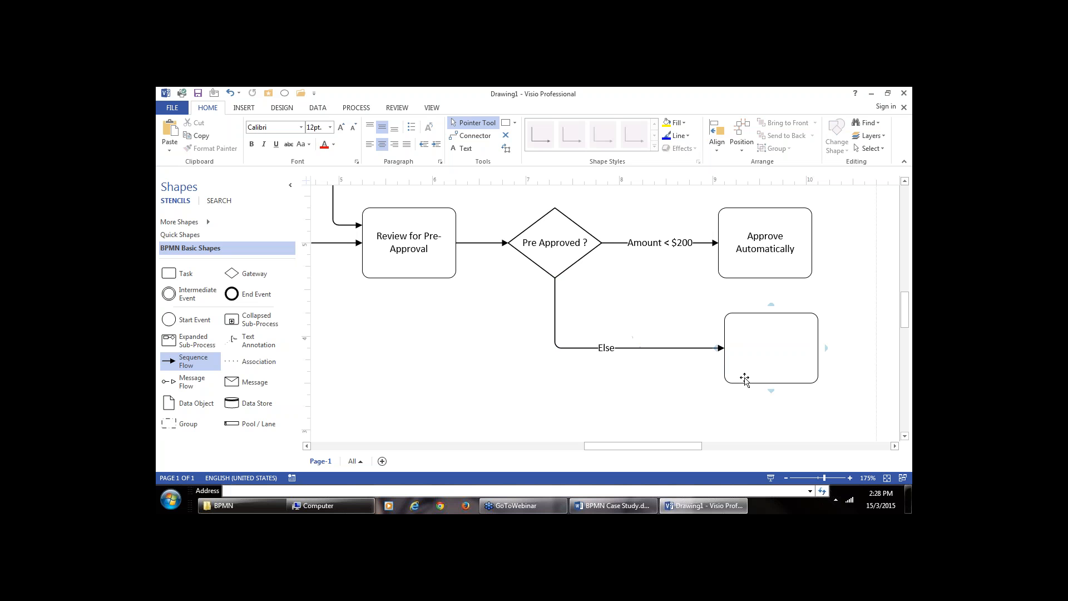
Name the empty task at the end of the "Else" flow "Approval Review by Supervisor".
double_click(747, 356)
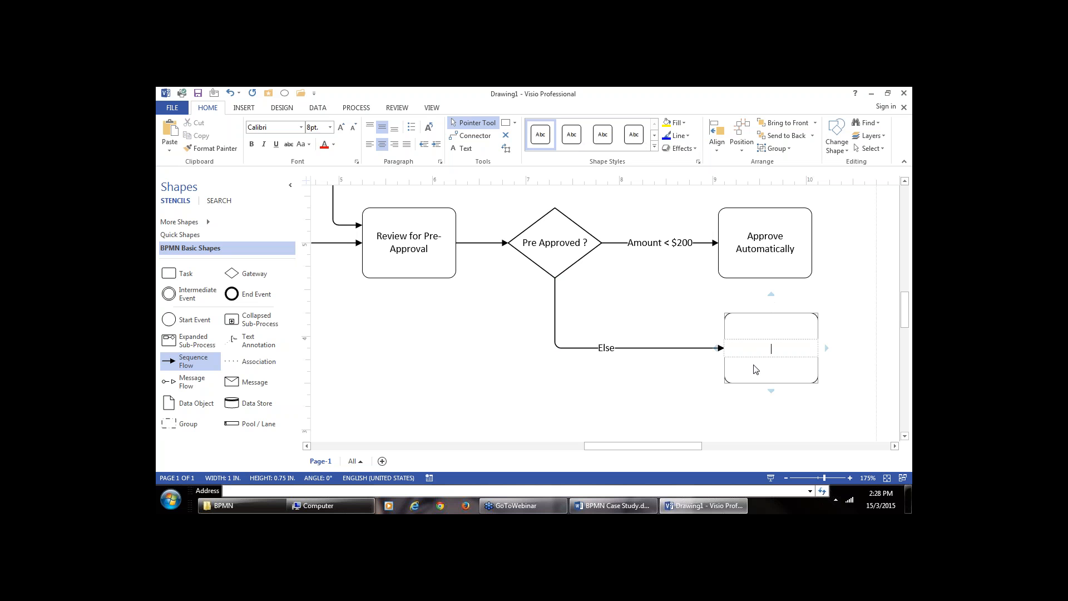
text(Approval Re)
text(view by Supervis)
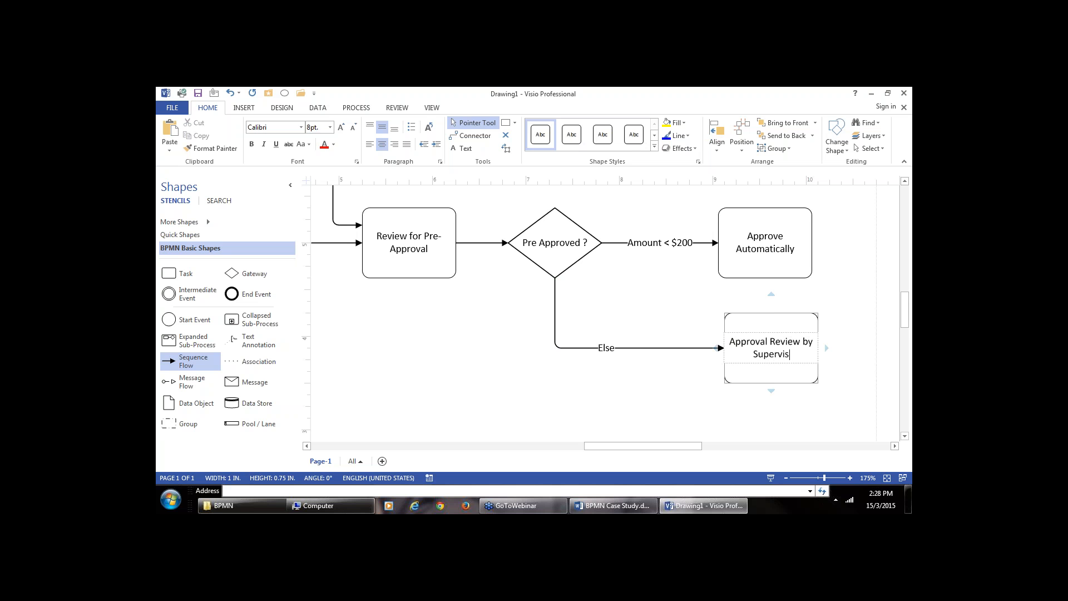
text(or)
Try to scale the whole diagram down proportionally, and undo the resizing.
click(806, 477)
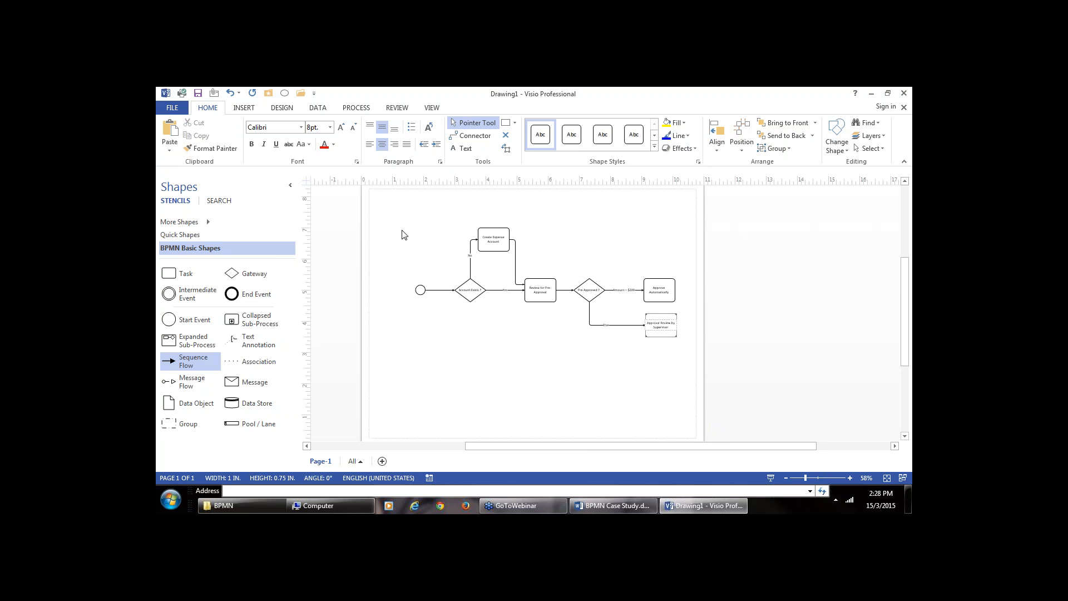
drag(396, 209, 697, 369)
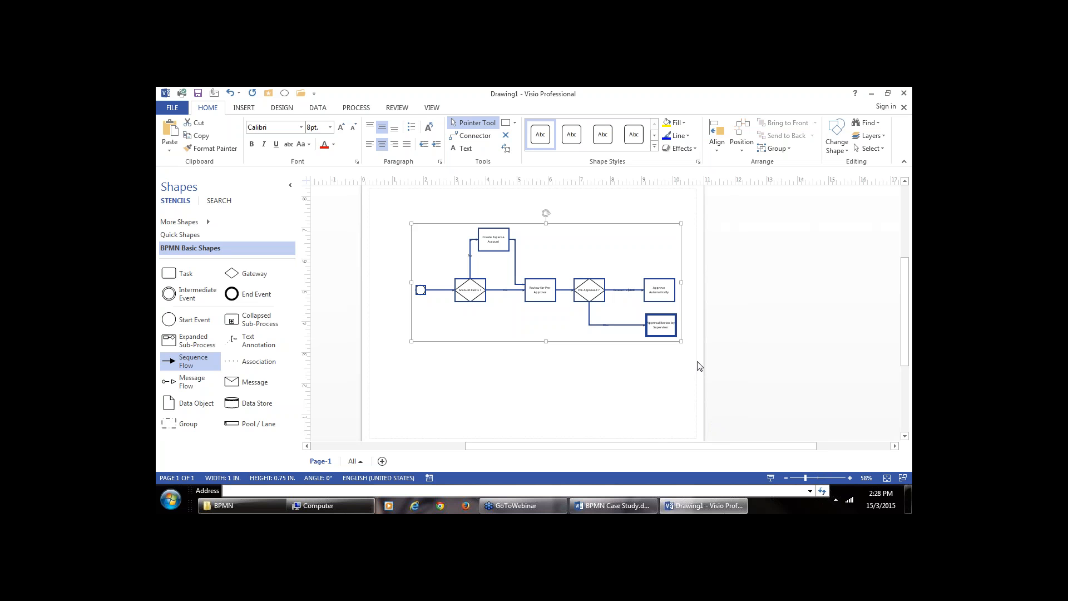
drag(662, 233, 596, 258)
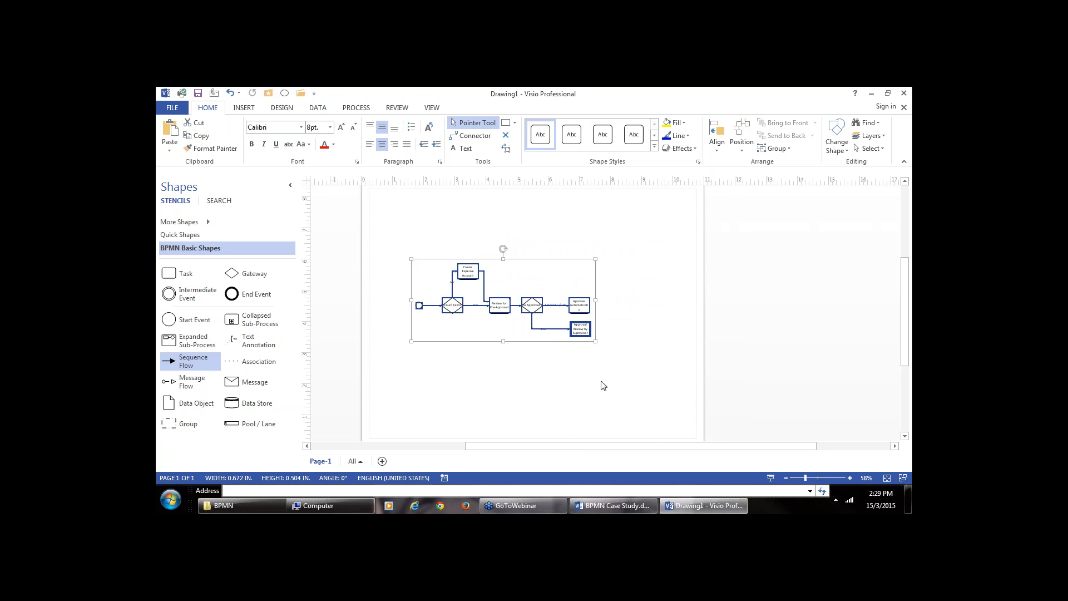
click(604, 386)
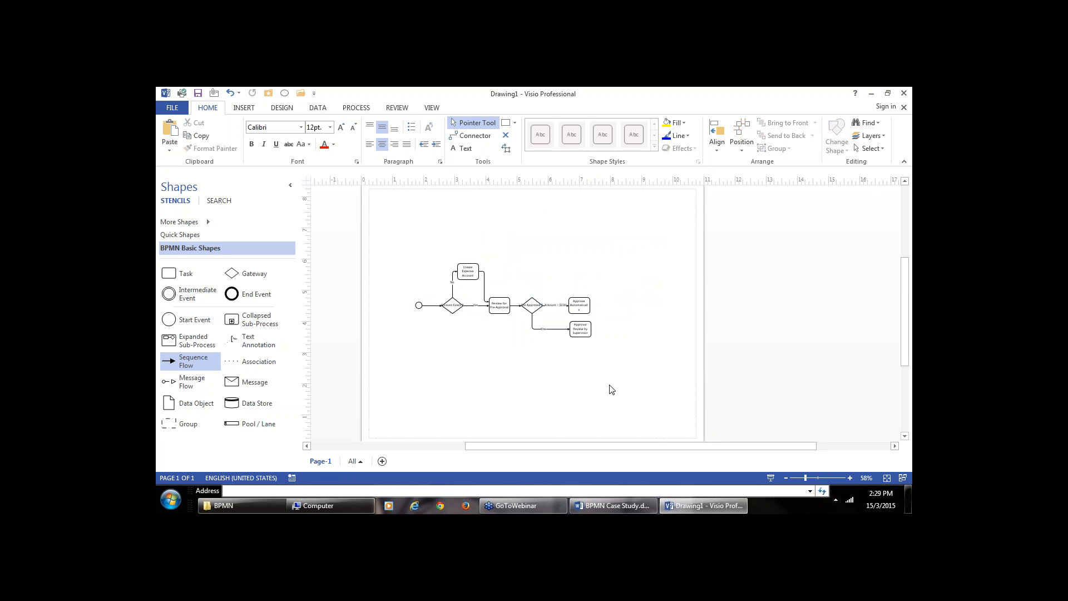
key(ctrl+z)
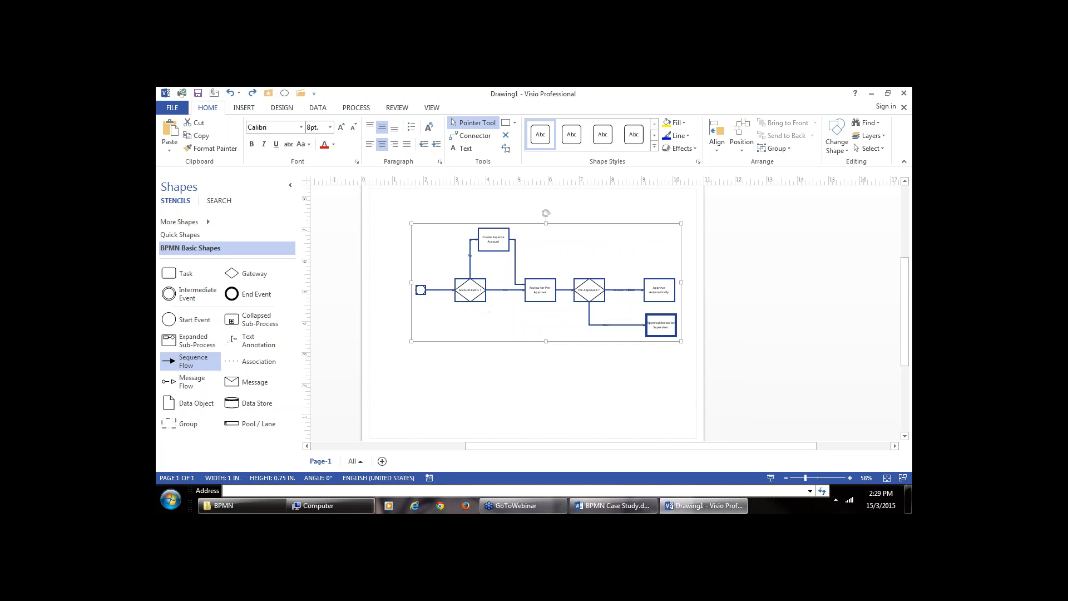
click(631, 384)
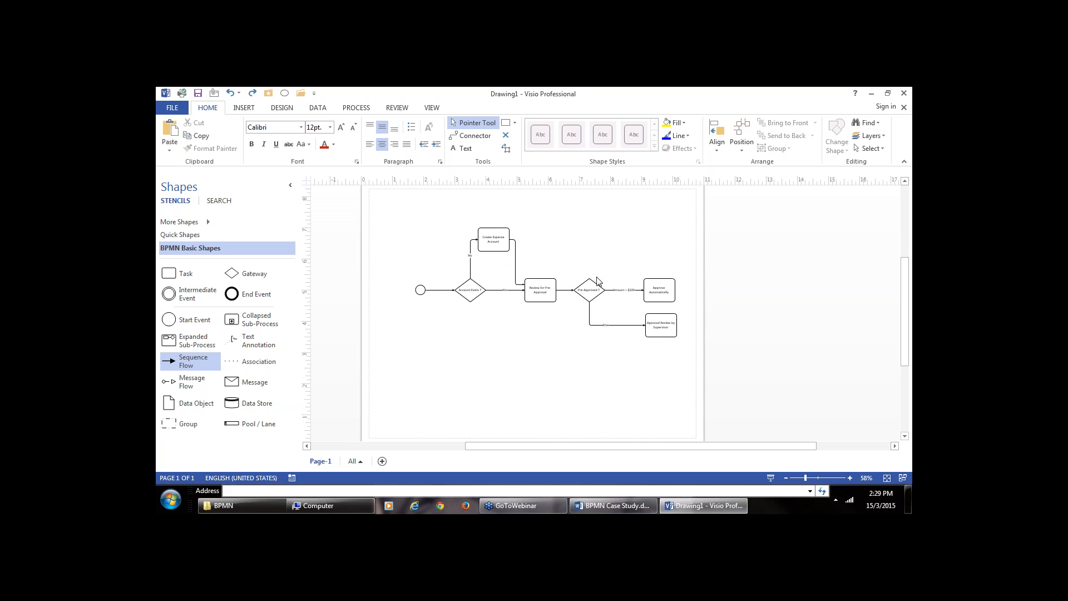
Move the whole diagram left to the page margin to make room after the approval tasks.
drag(393, 216, 686, 380)
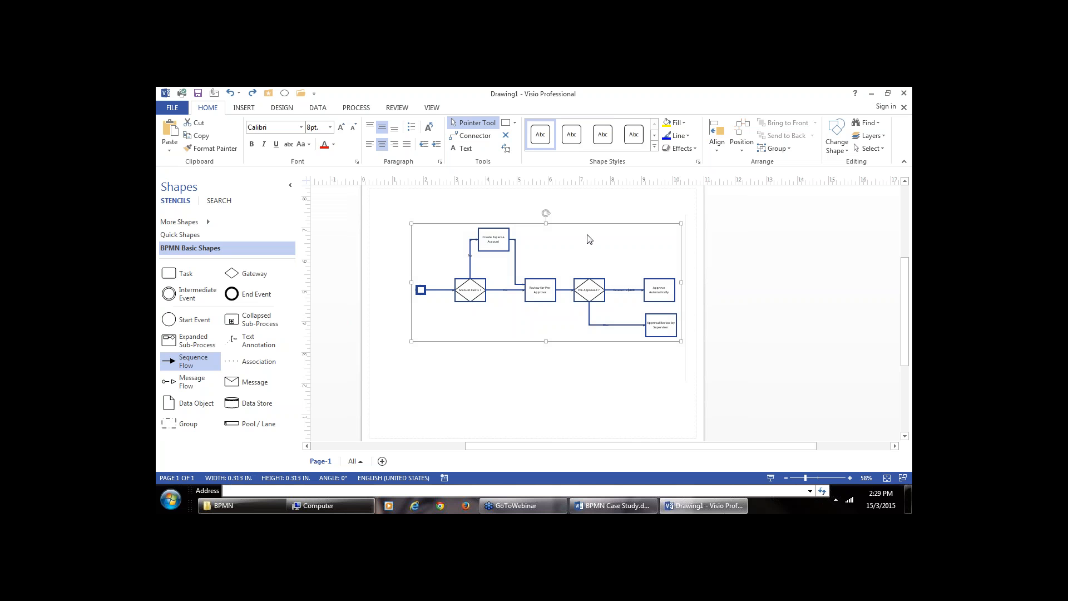
drag(584, 220, 537, 220)
click(615, 379)
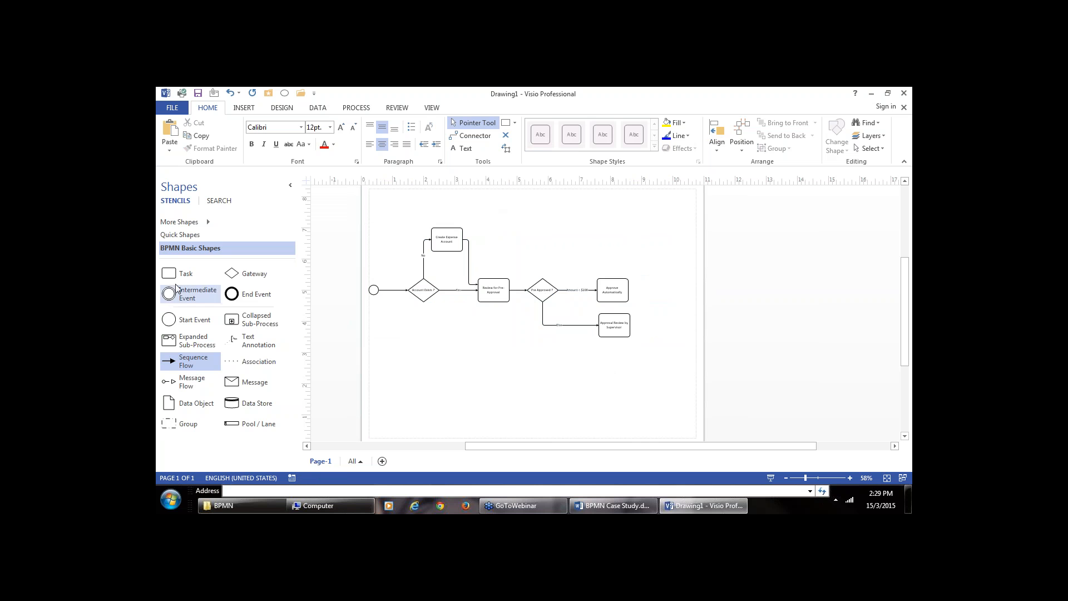
Add a task to the right of "Approve Automatically" and connect the two with a sequence flow.
drag(169, 273, 660, 291)
click(661, 335)
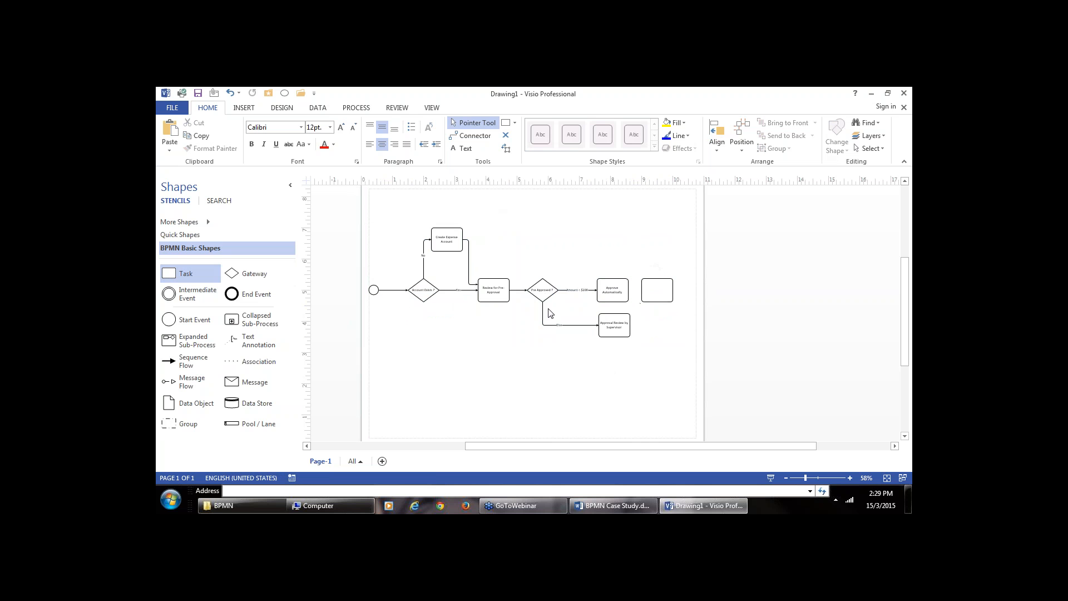
drag(174, 361, 652, 296)
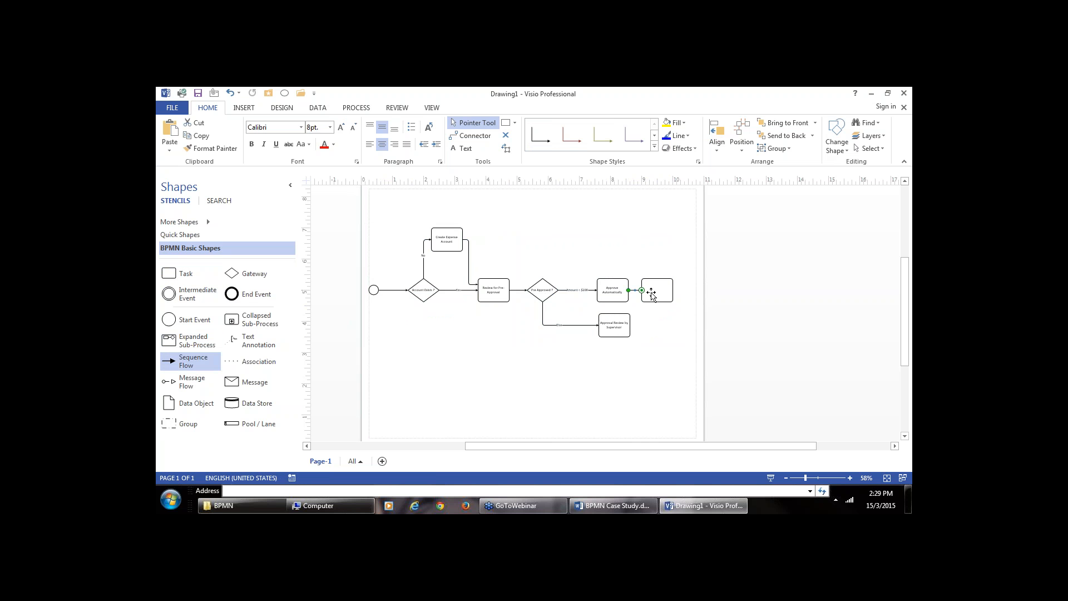
Name the new task after "Approve Automatically" "Transfer to A/C".
click(656, 293)
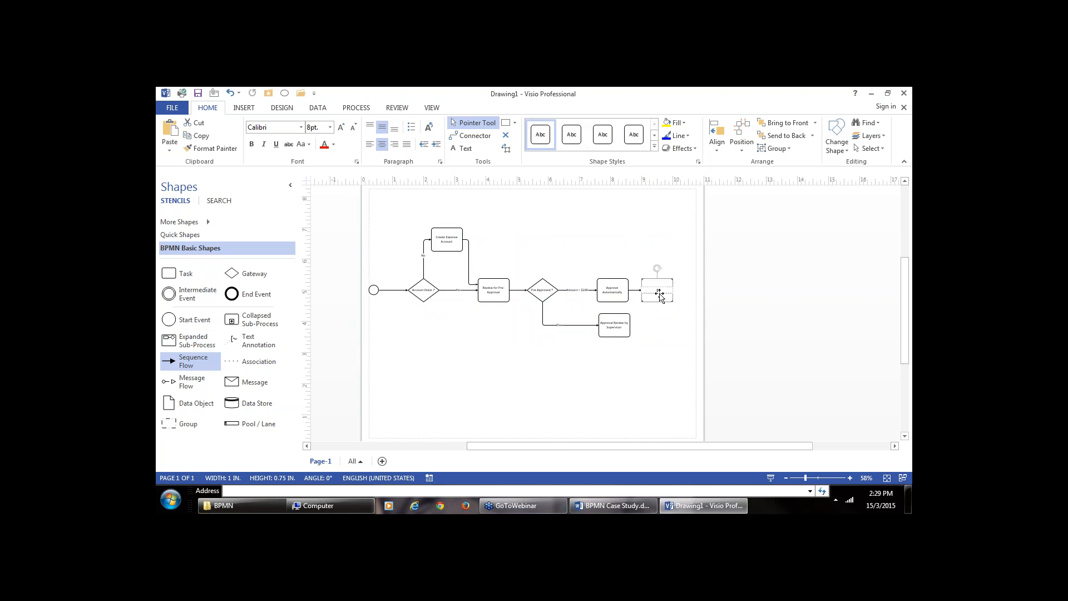
double_click(657, 293)
text(Tra)
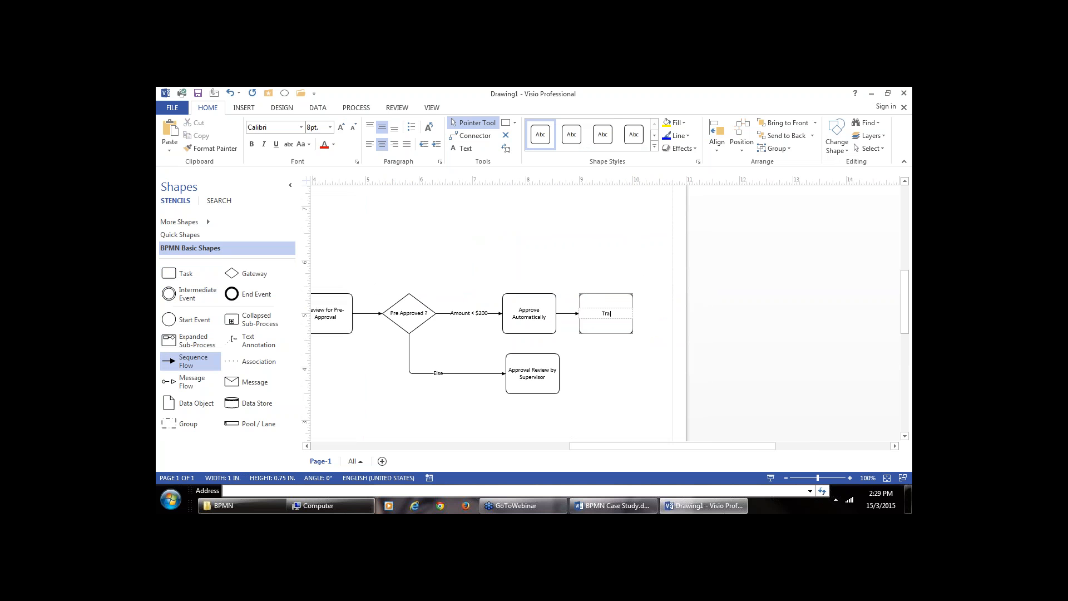
text(nsfer to A/C)
key(Escape)
Add an end event to the right of "Transfer to A/C" and connect the task to it with a sequence flow.
drag(253, 294, 665, 314)
scroll(660, 362, down, 3)
click(661, 362)
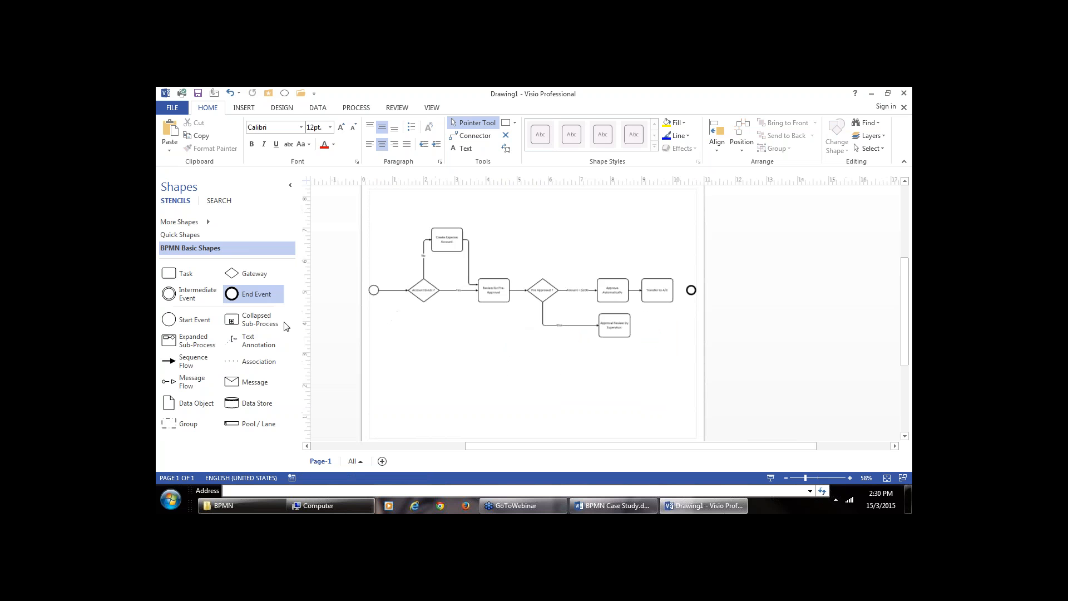
drag(177, 361, 687, 294)
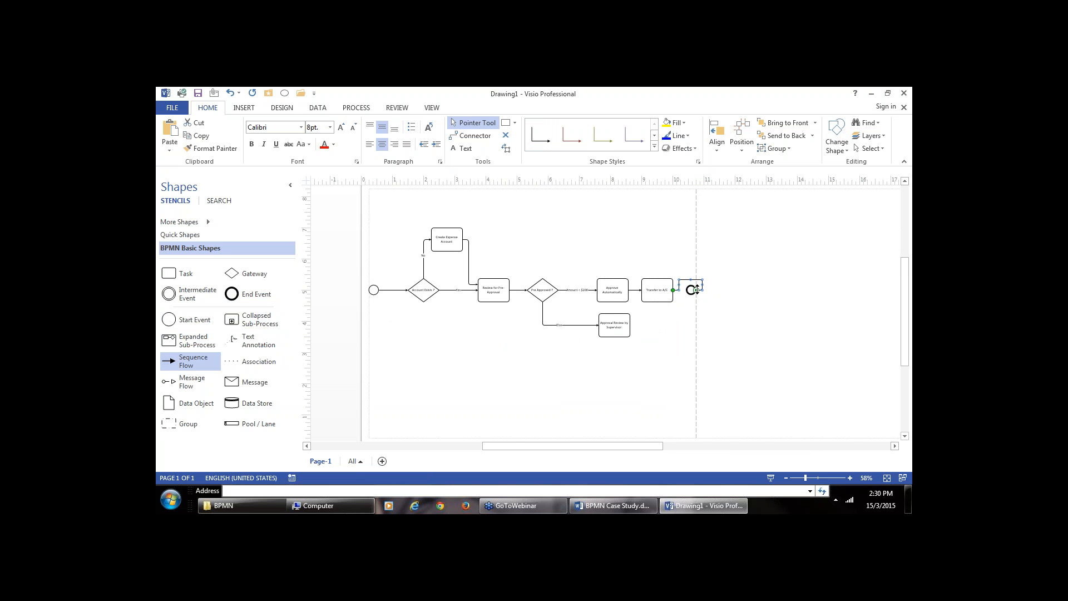
drag(696, 289, 688, 289)
click(704, 336)
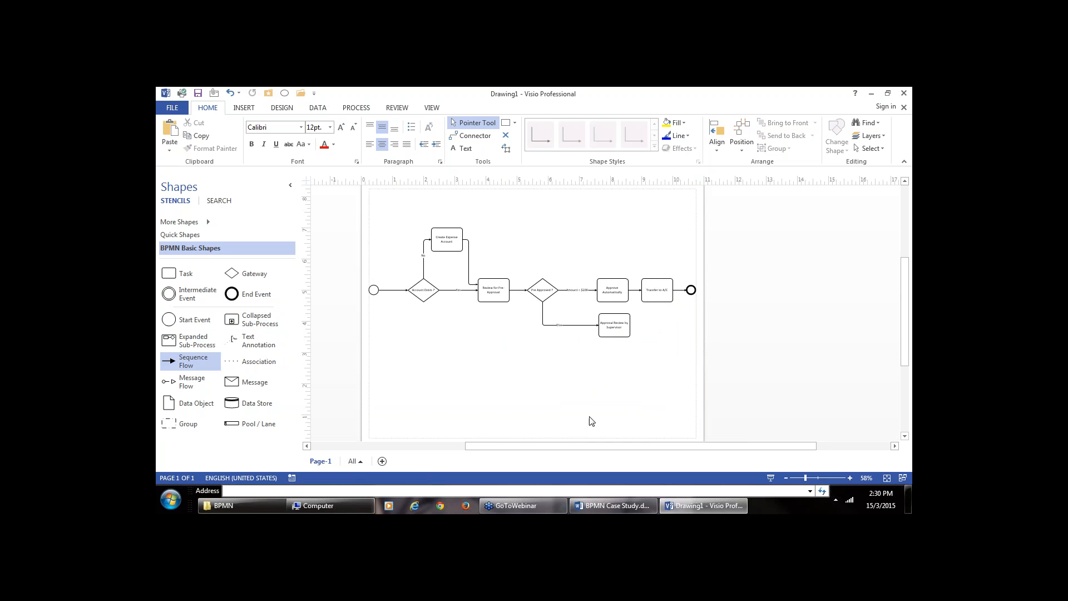
Move the "Approval Review by Supervisor" task left, closer to the "Pre Approved ?" gateway, keeping it at the same height.
click(820, 479)
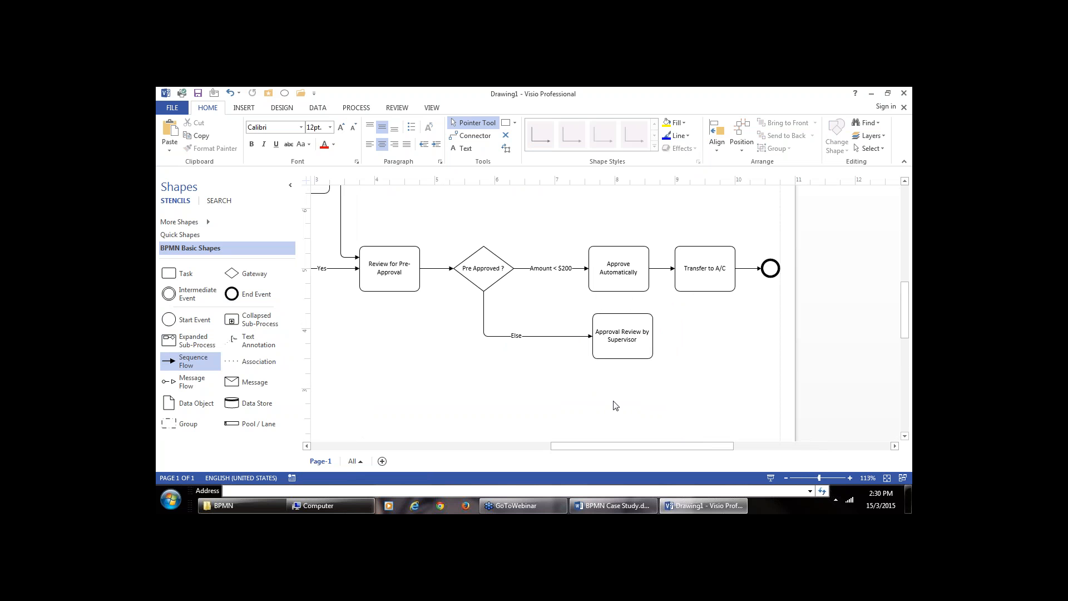
drag(579, 450, 518, 451)
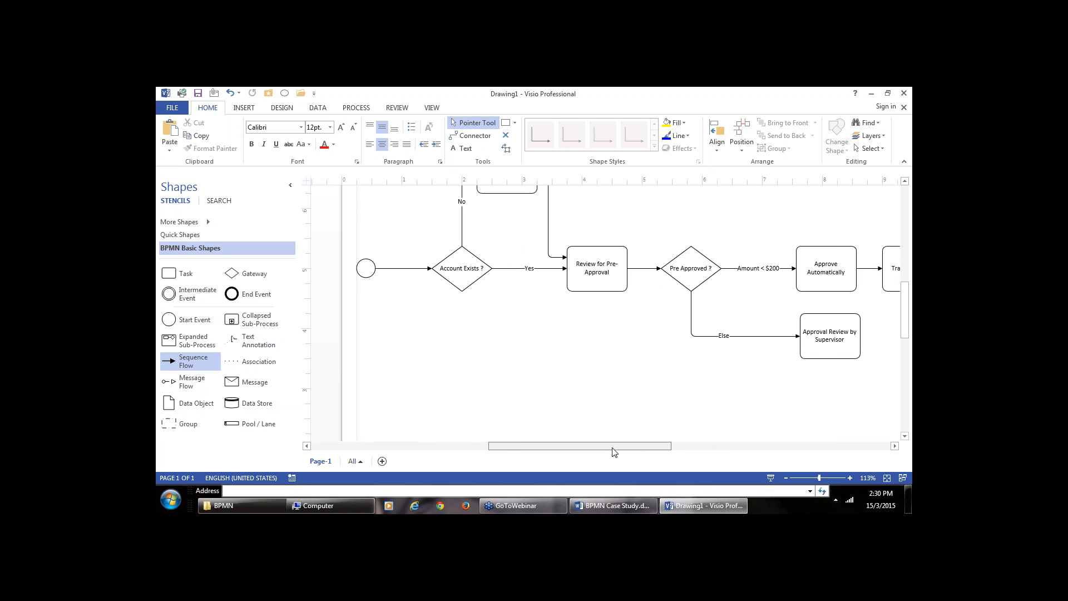
drag(613, 448, 663, 448)
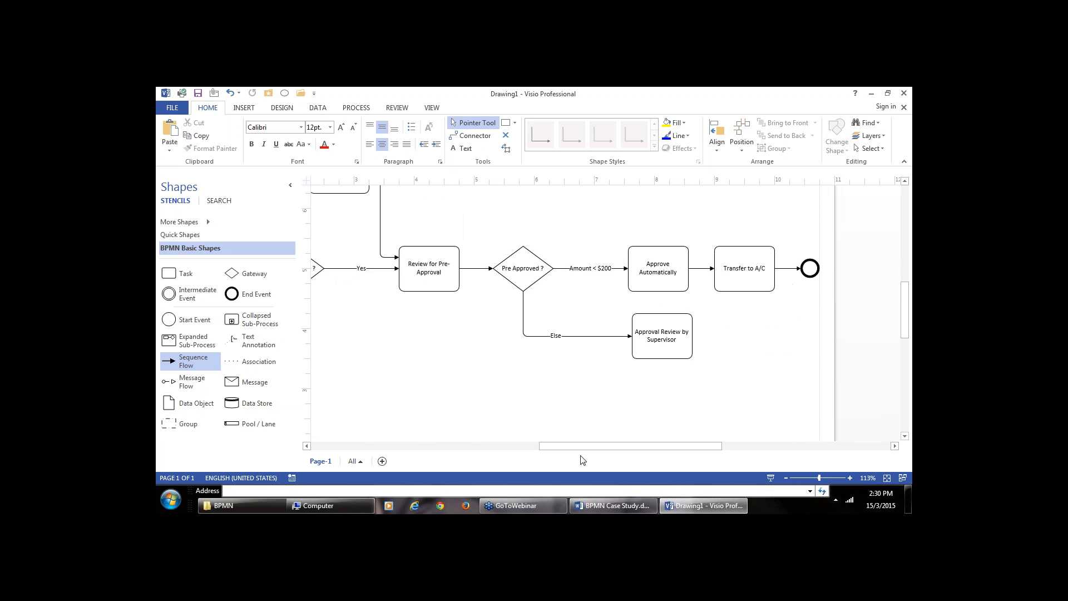
drag(587, 446, 518, 445)
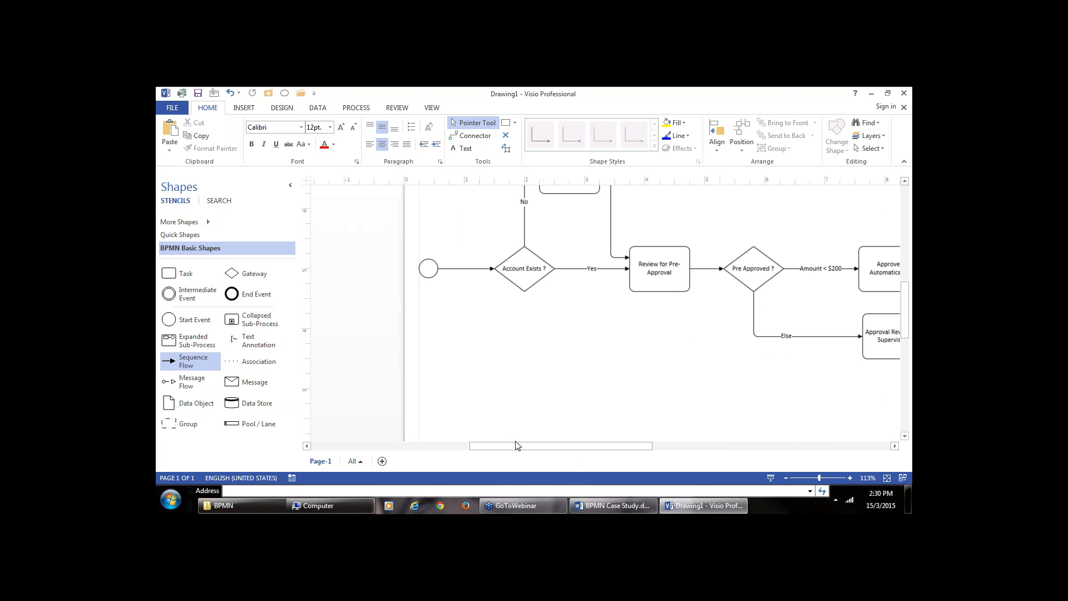
scroll(584, 334, up, 2)
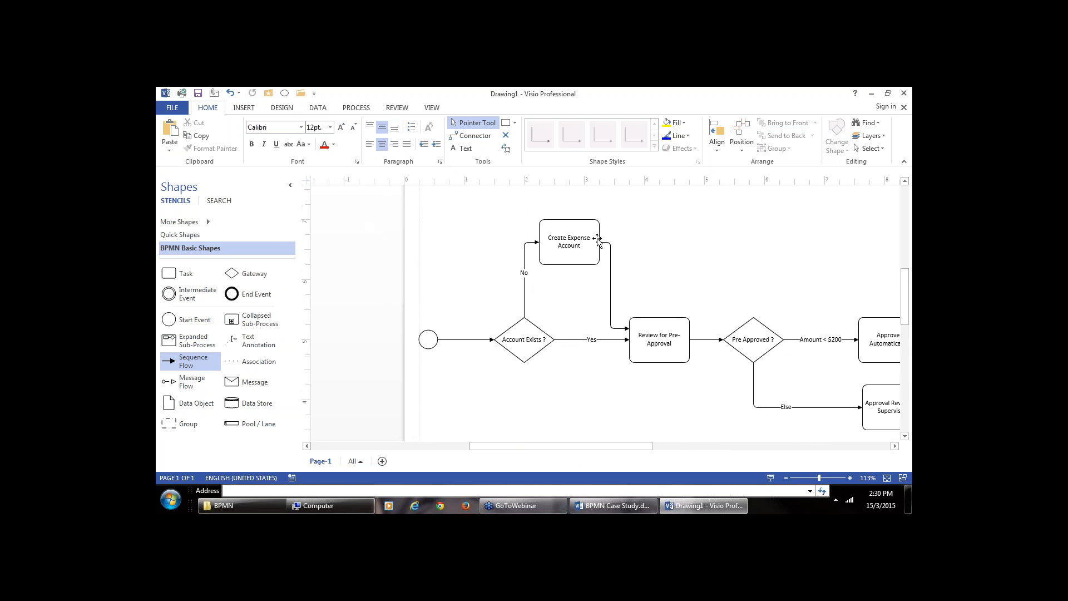
drag(584, 446, 648, 451)
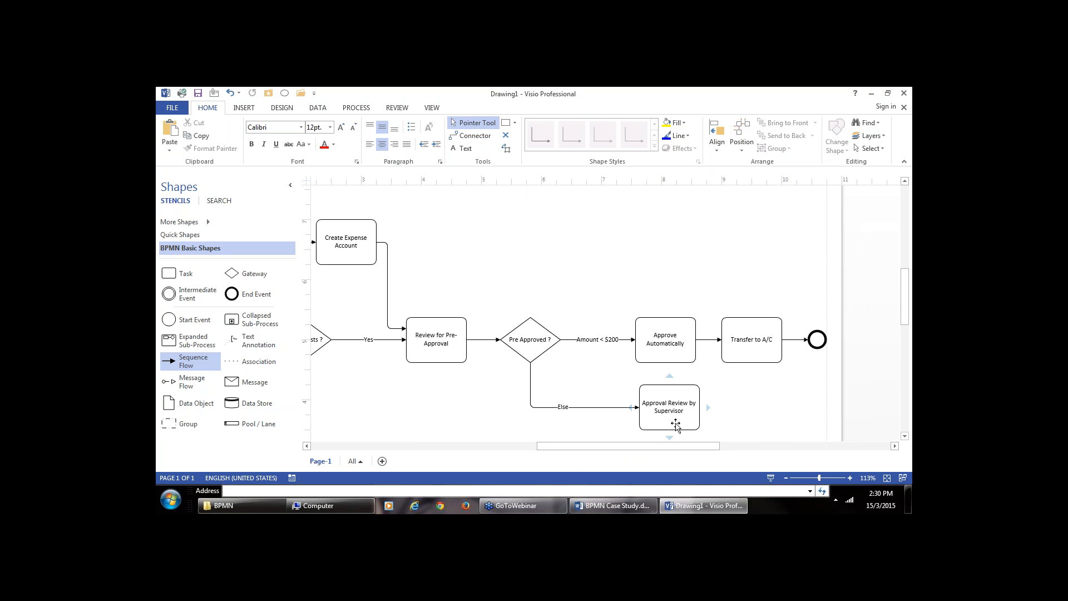
click(682, 386)
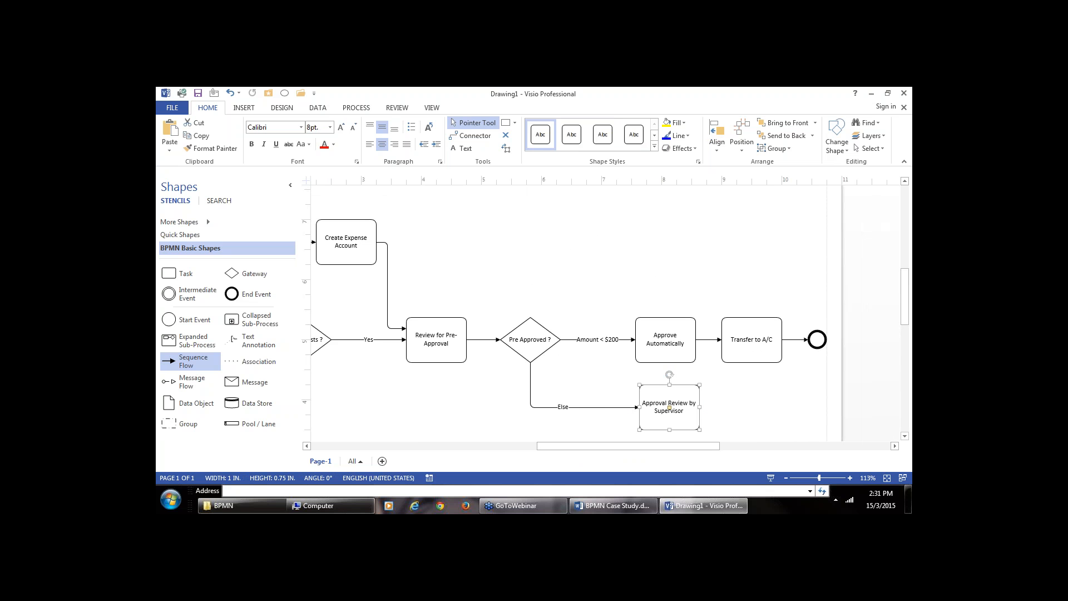
drag(670, 407, 587, 407)
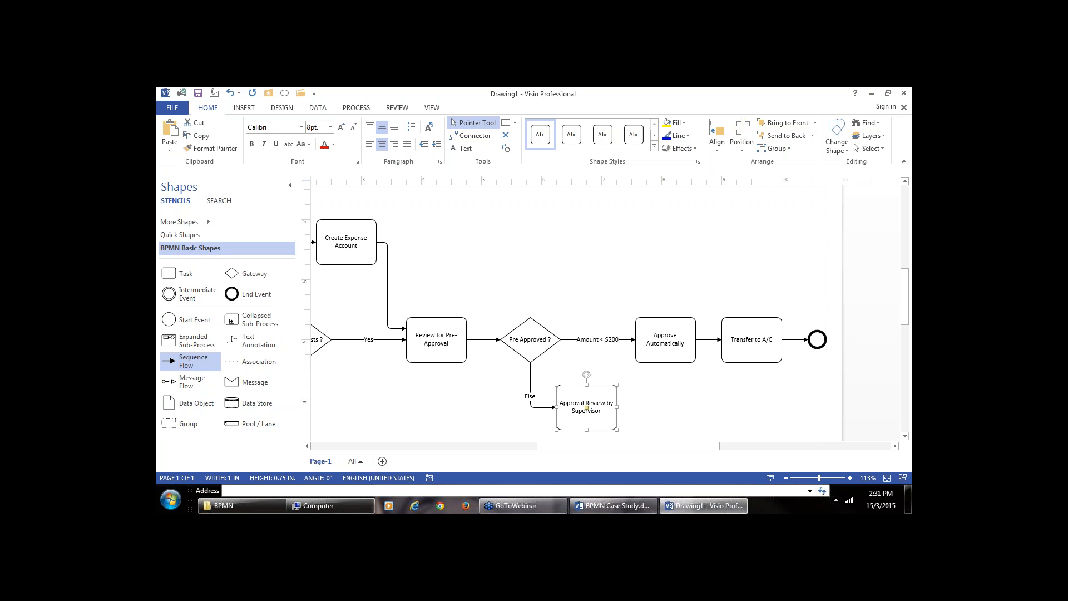
click(404, 399)
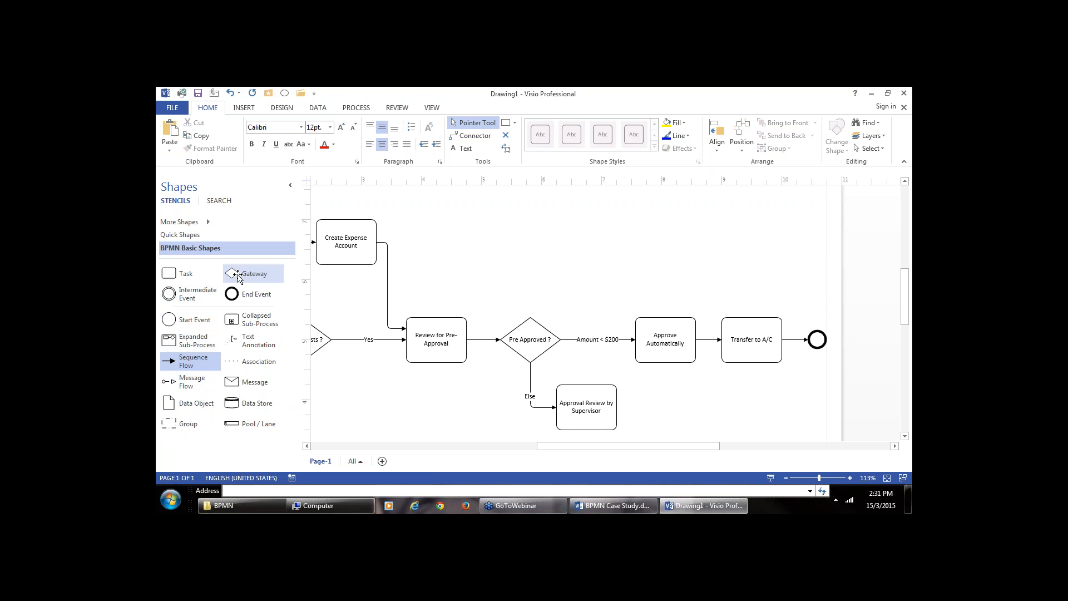
Add a gateway to the right of "Approval Review by Supervisor" and shrink it to a small diamond level with the task.
drag(232, 273, 679, 409)
click(765, 410)
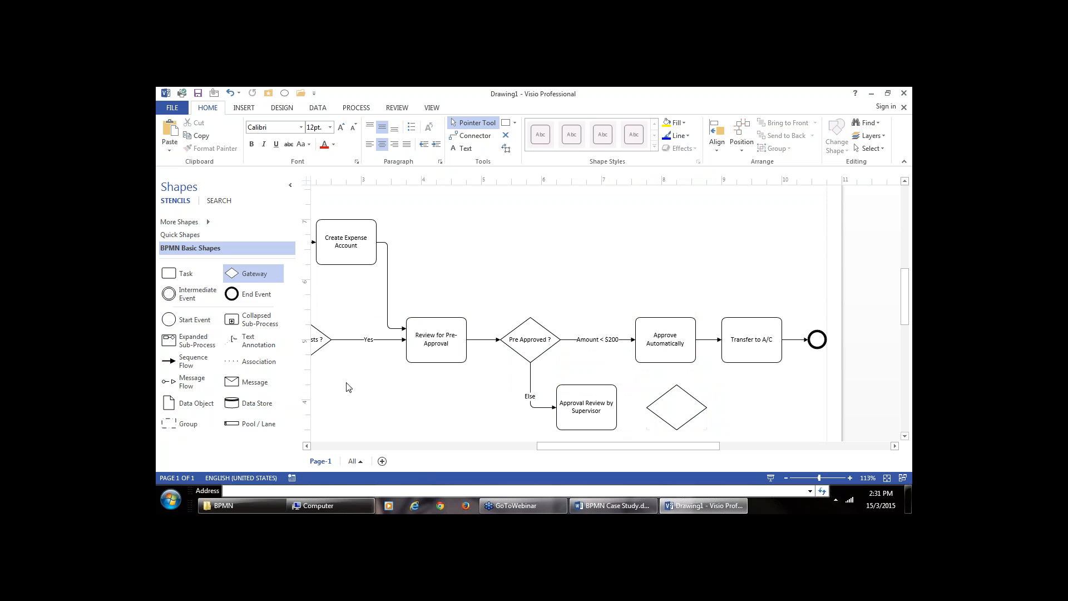
click(683, 403)
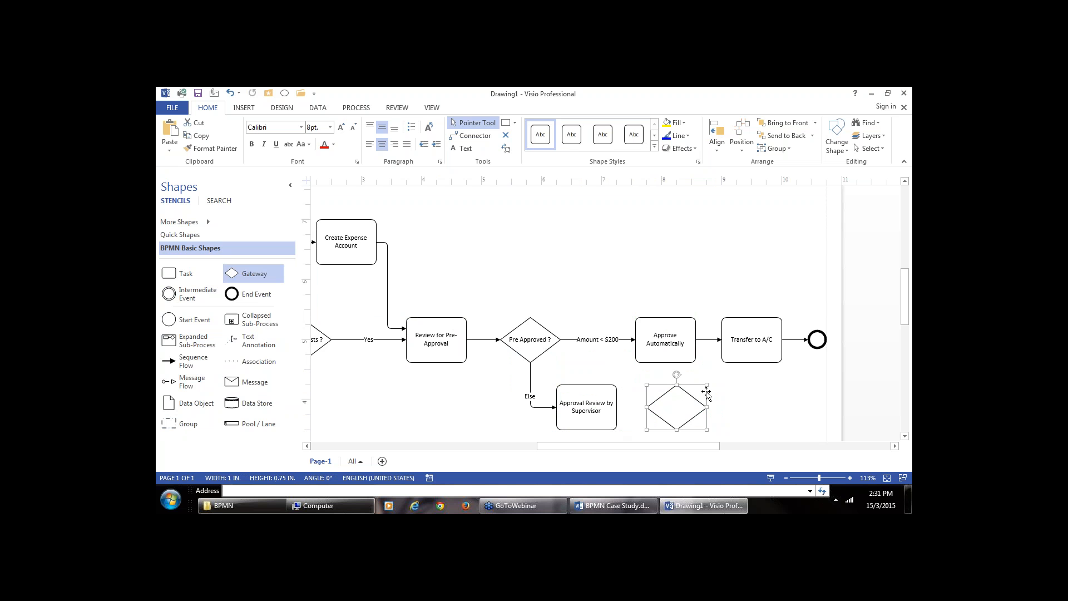
drag(707, 384, 678, 405)
click(737, 409)
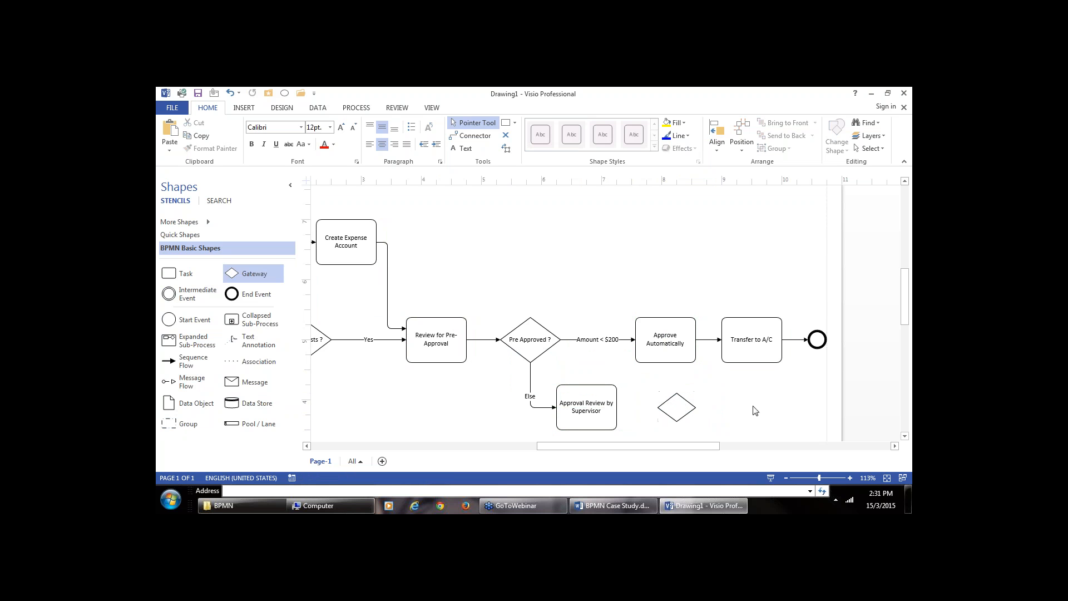
Add sequence flows from "Approval Review by Supervisor" to the small gateway and from that gateway to the lower left edge of "Transfer to A/C".
drag(173, 362, 647, 411)
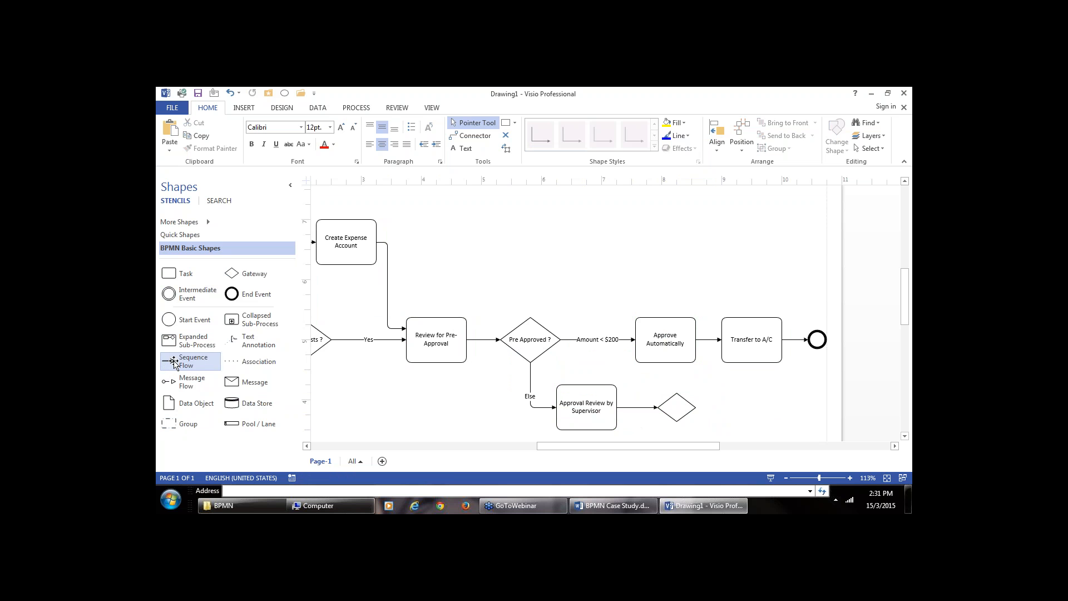
drag(174, 362, 720, 359)
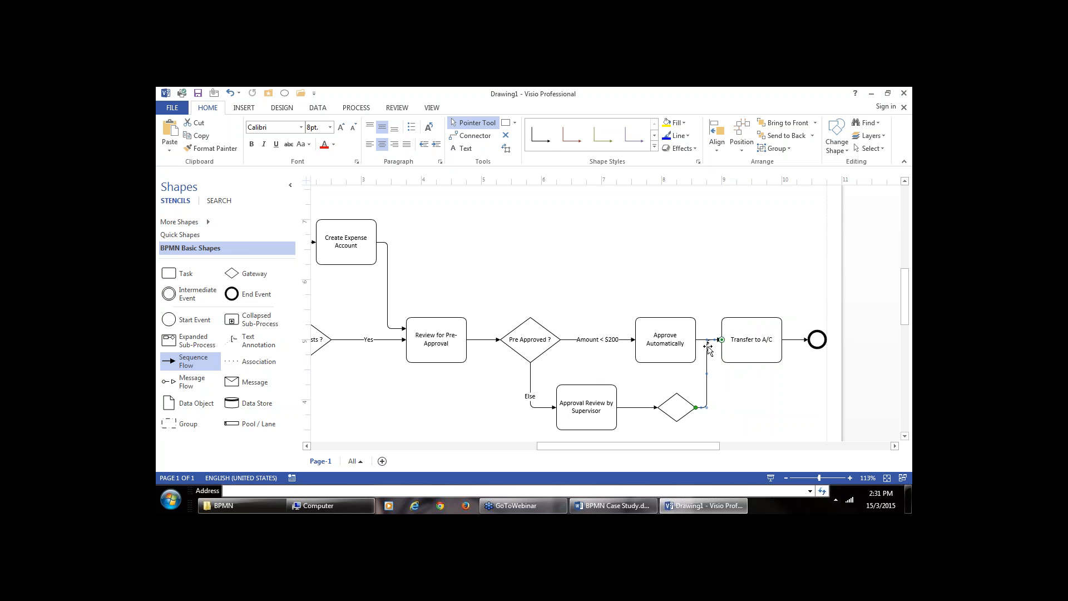
click(769, 412)
scroll(769, 412, down, 3)
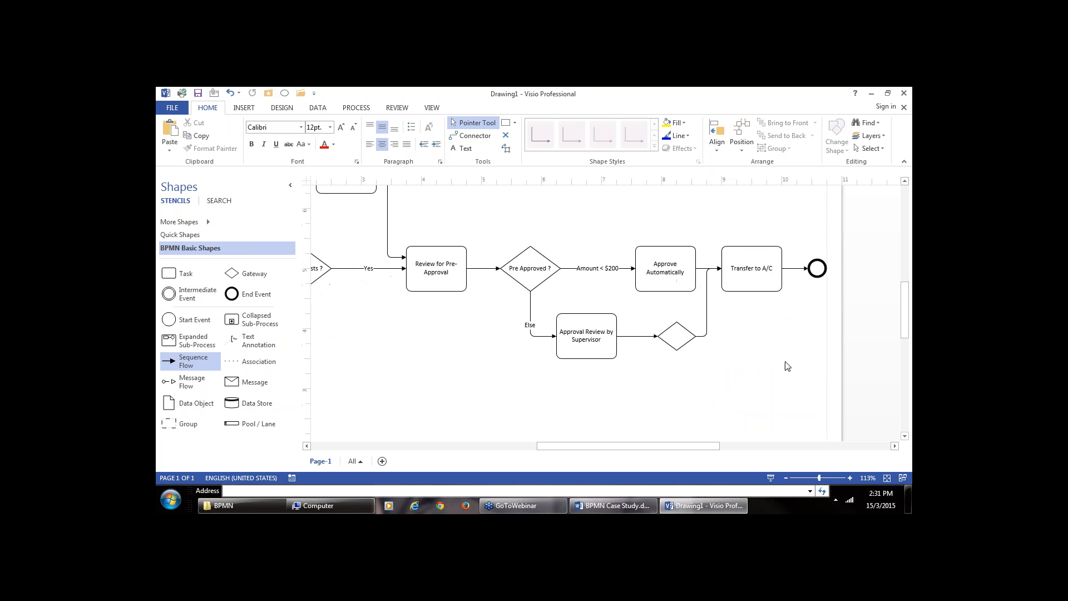
drag(719, 278, 721, 279)
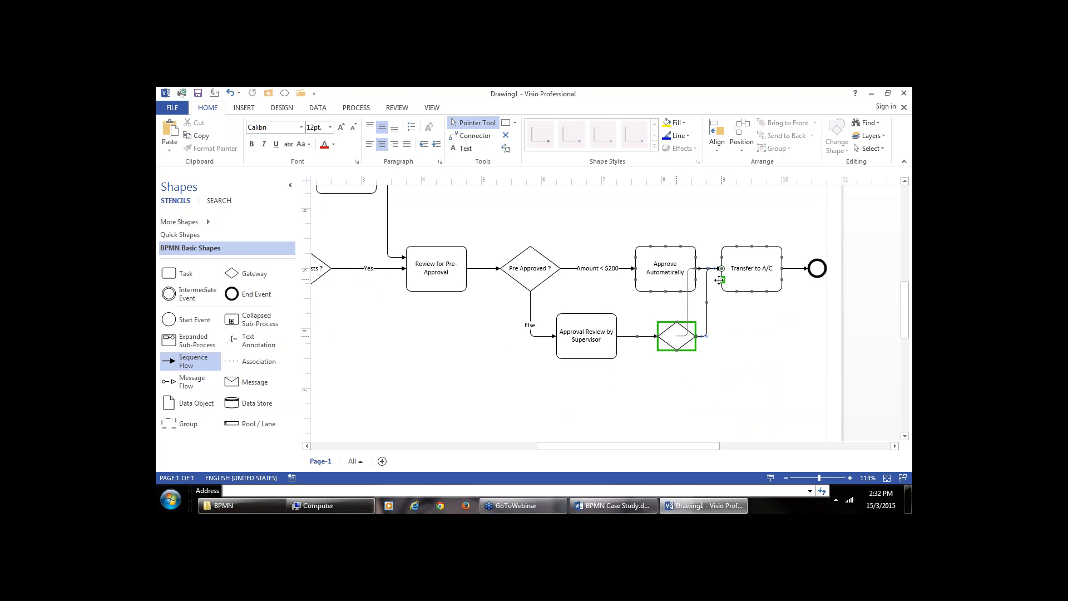
click(753, 353)
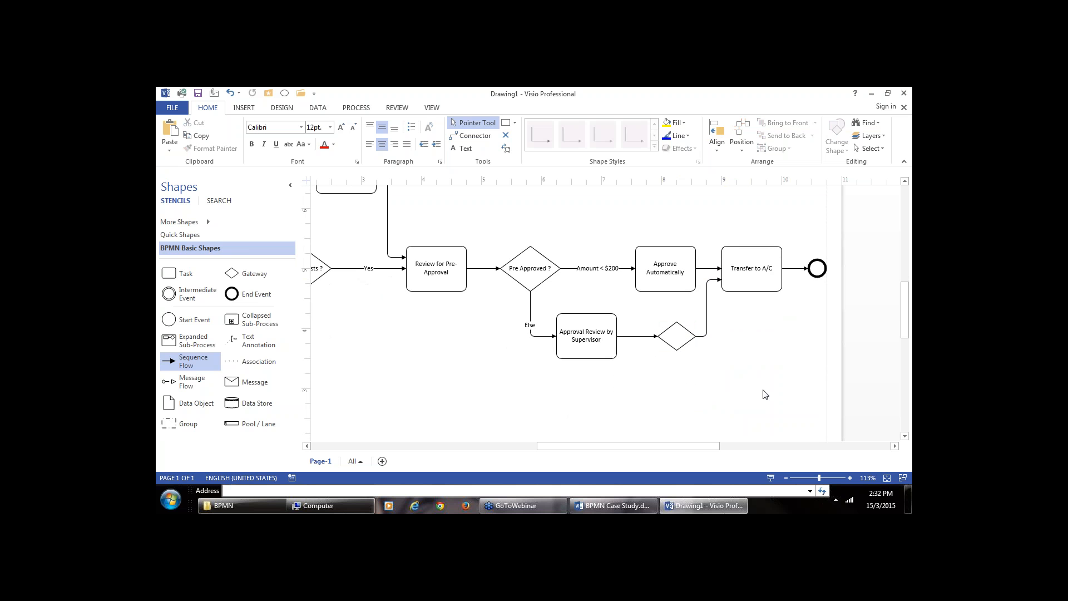
Label the sequence flow from the small gateway to "Transfer to A/C" as "Approved".
double_click(707, 309)
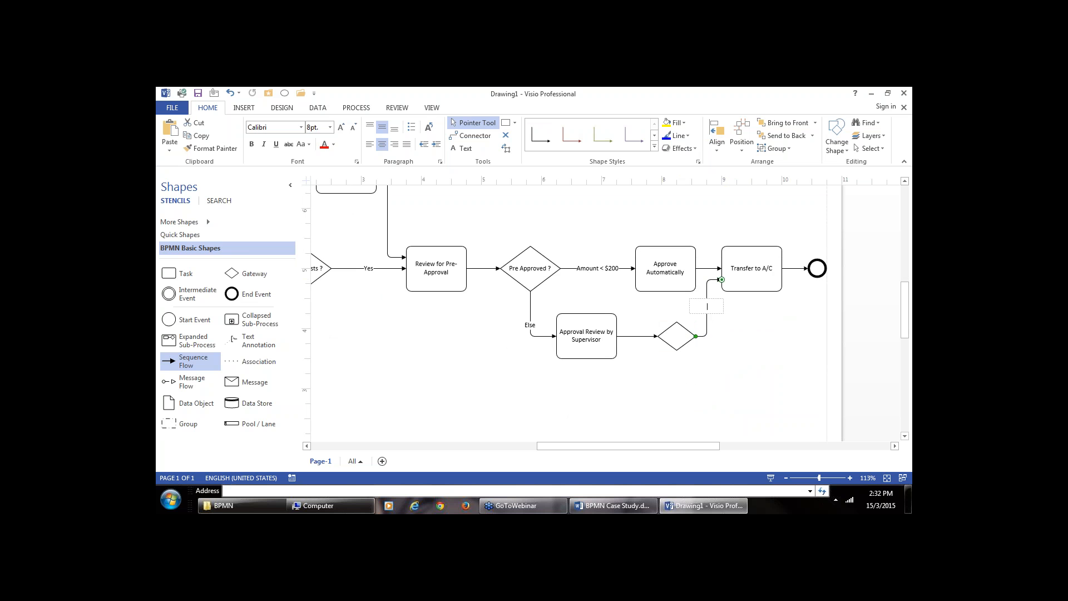
click(792, 363)
text(Approved)
click(758, 424)
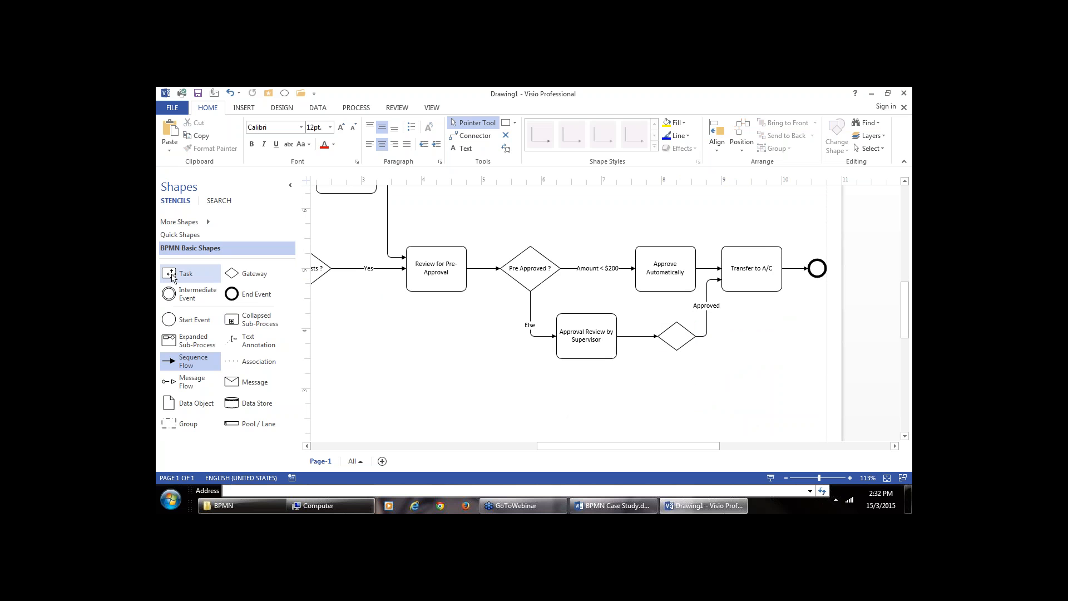
Add a small task, about 0.625 by 0.469 in, below "Transfer to A/C" and connect the small gateway's lower corner to it.
drag(169, 277, 766, 344)
click(606, 416)
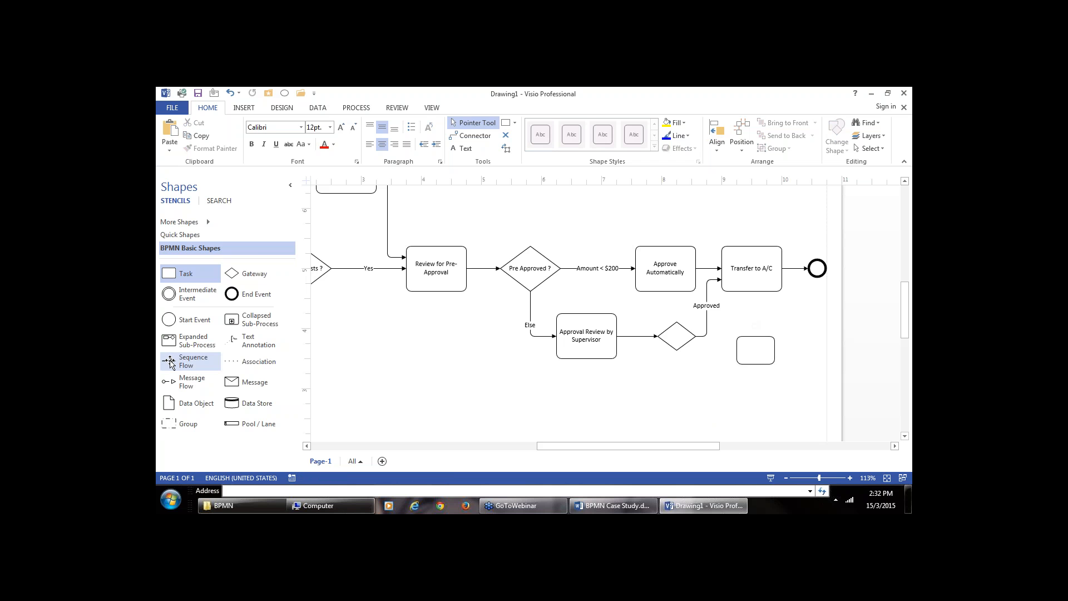
drag(193, 362, 717, 359)
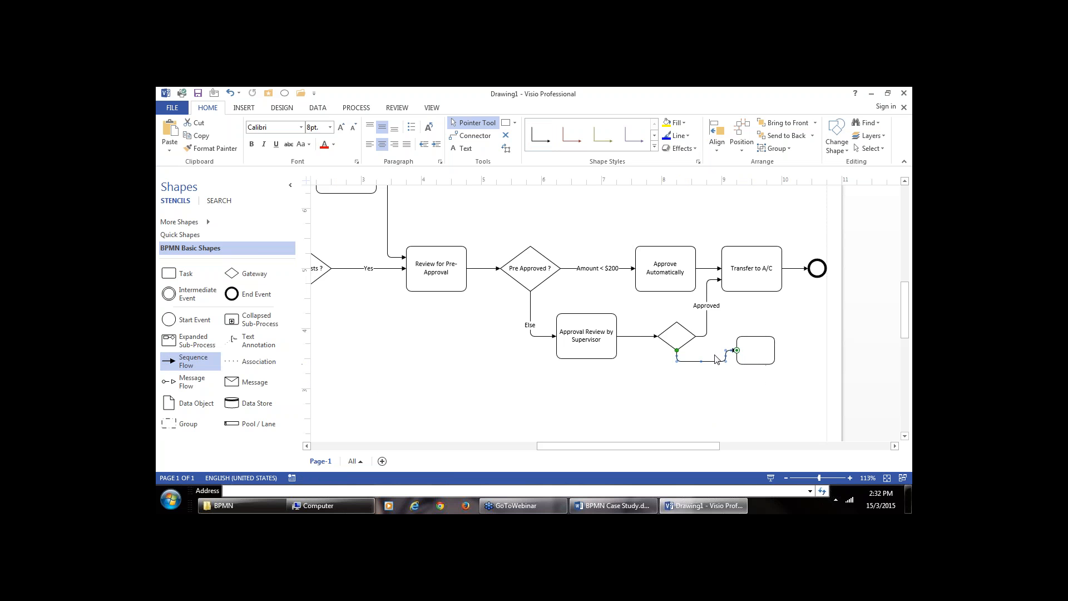
Move the new small task slightly down so the flow from the gateway enters it in a straight horizontal line.
click(751, 345)
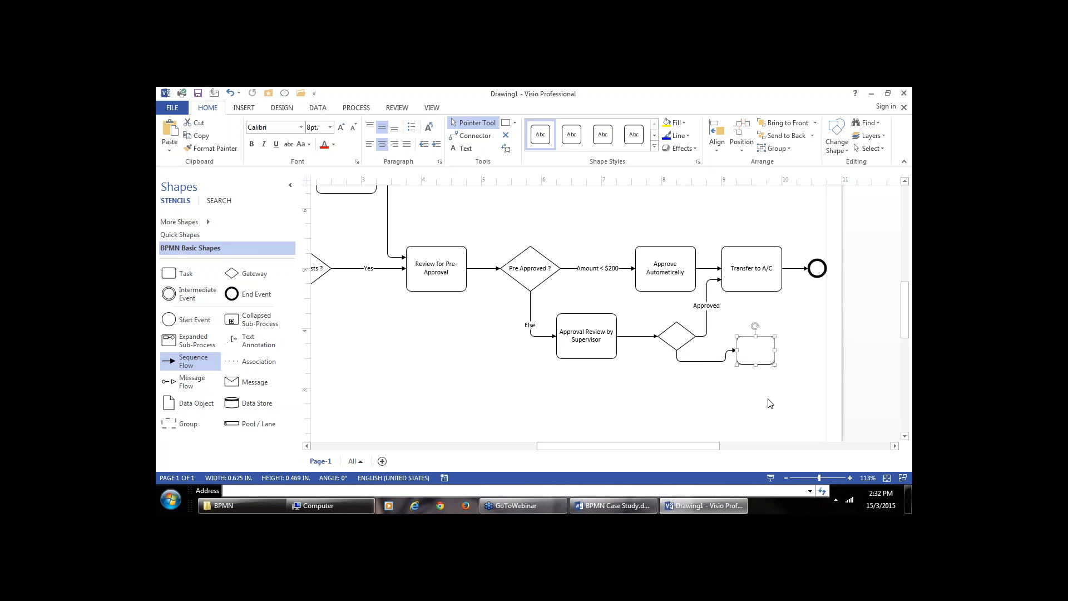
key(Down)
key(Down)
key(Down)
key(Down)
click(721, 420)
Name the small task below "Transfer to A/C" as "Send Notification".
click(771, 275)
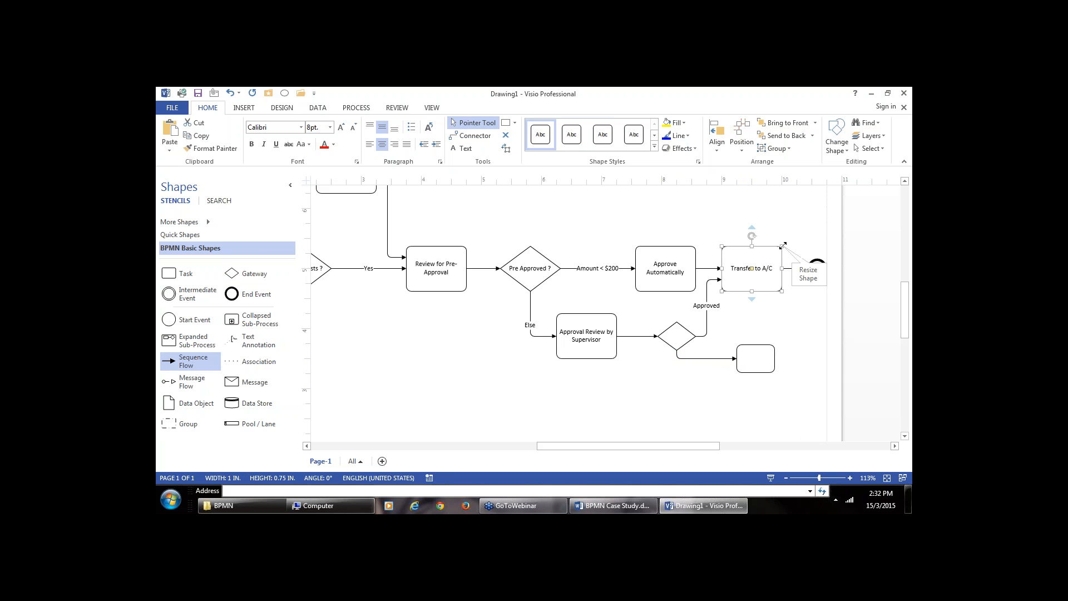
click(751, 363)
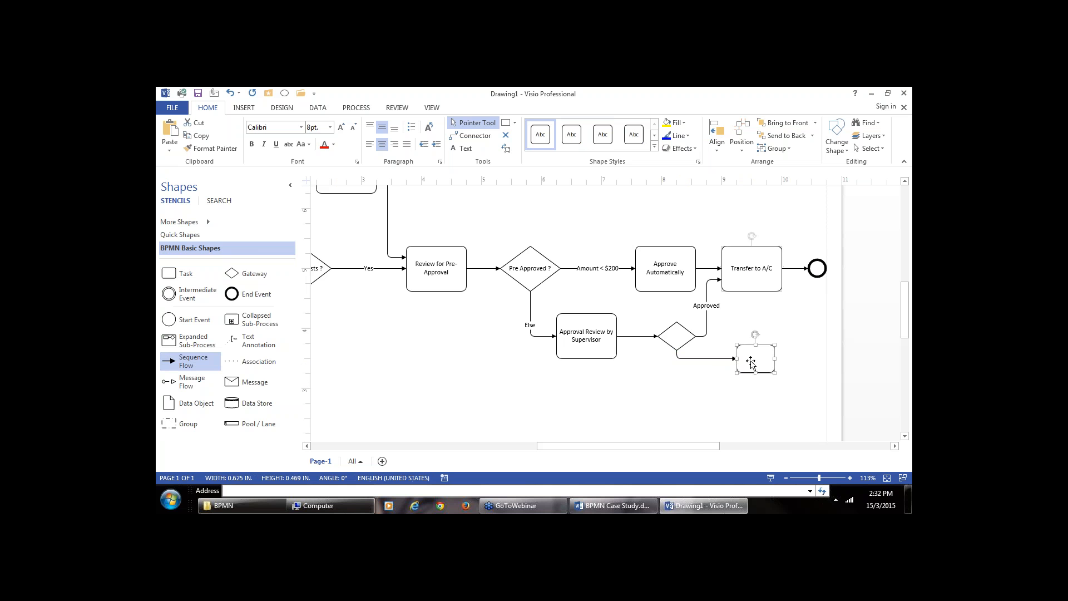
double_click(751, 363)
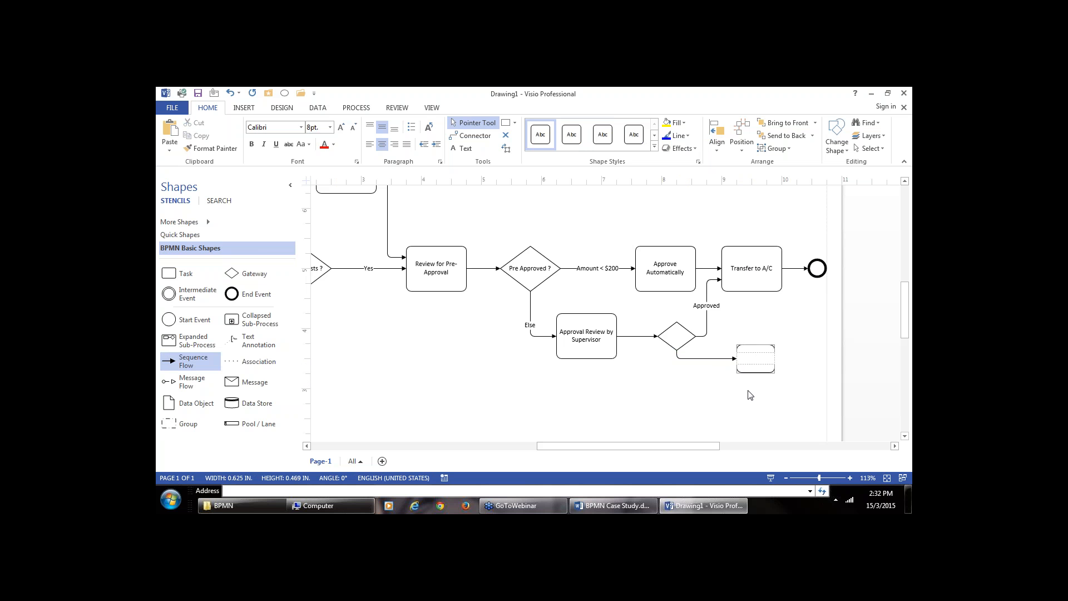
text(Send Notification)
click(712, 402)
Label the flow into "Send Notification" as "Rejected" and add a sequence flow from that task to the bottom of the end event.
click(691, 360)
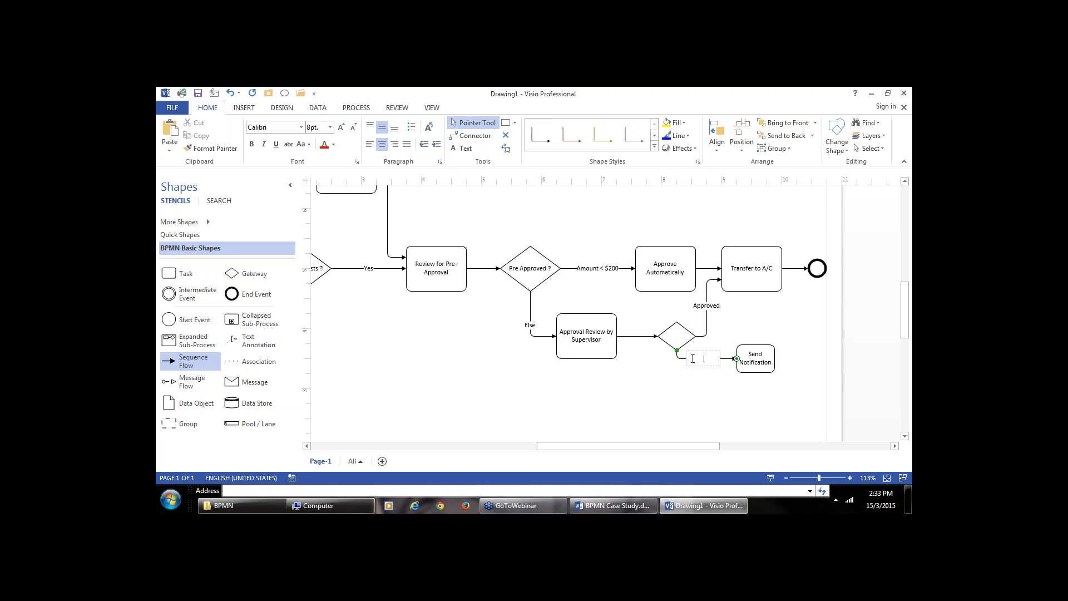
text(Rejected)
click(686, 419)
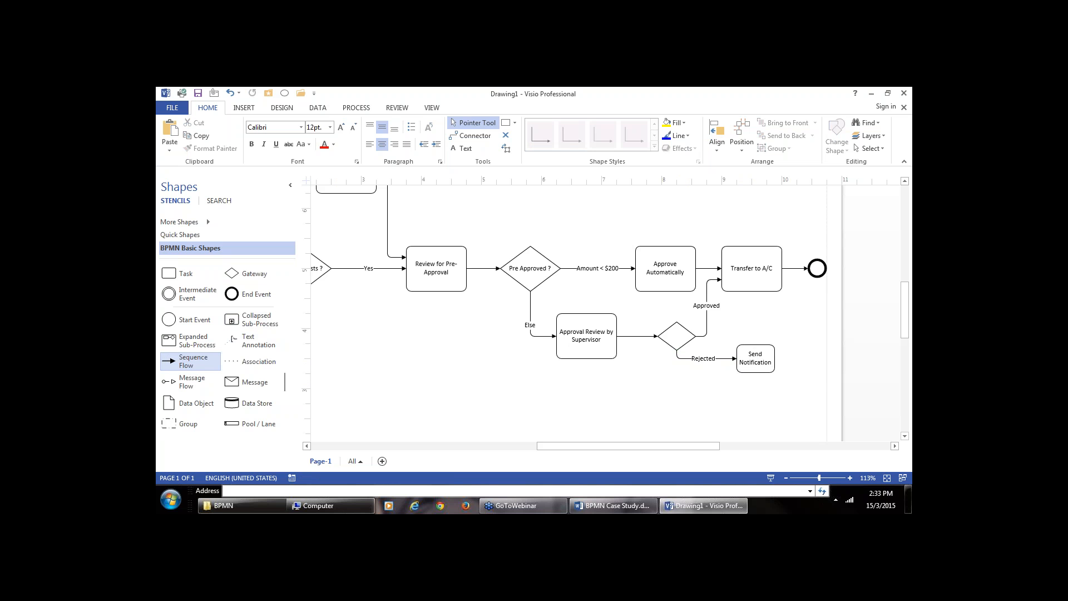
drag(606, 378, 818, 281)
click(768, 434)
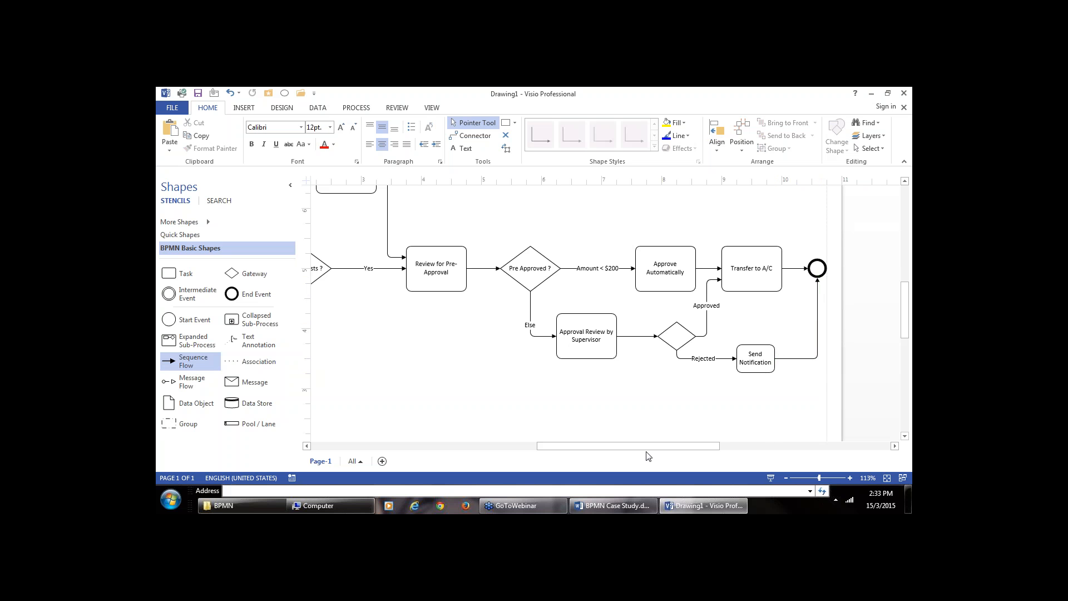
Add an intermediate event near the top of the page, above the "Create Expense Account" task, and reduce it to a small circle.
mouse_move(653, 450)
mouse_down()
mouse_move(626, 448)
mouse_move(644, 448)
mouse_up()
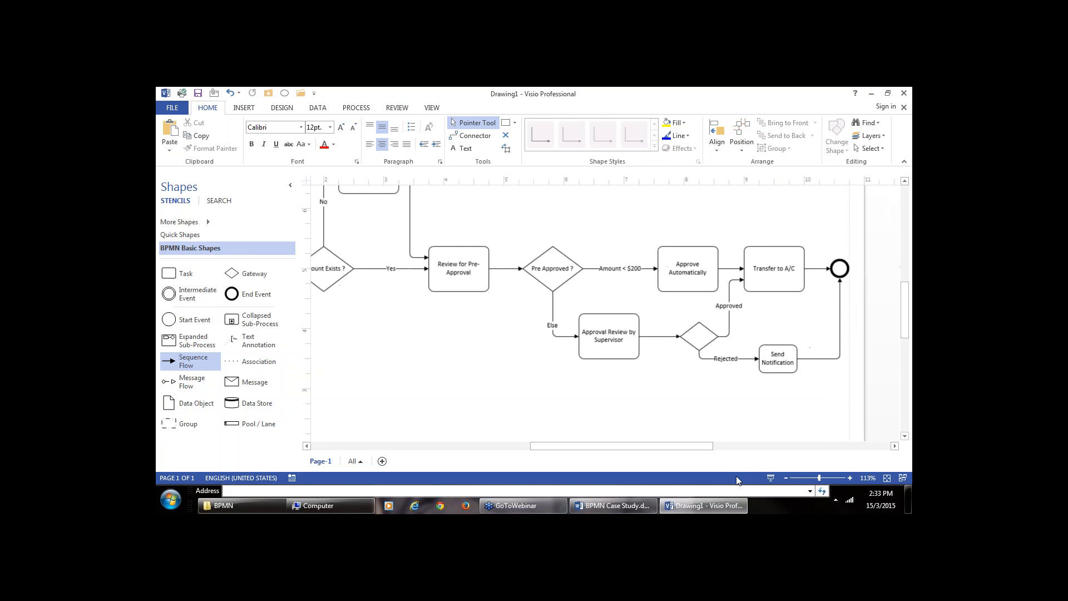
drag(819, 478, 810, 479)
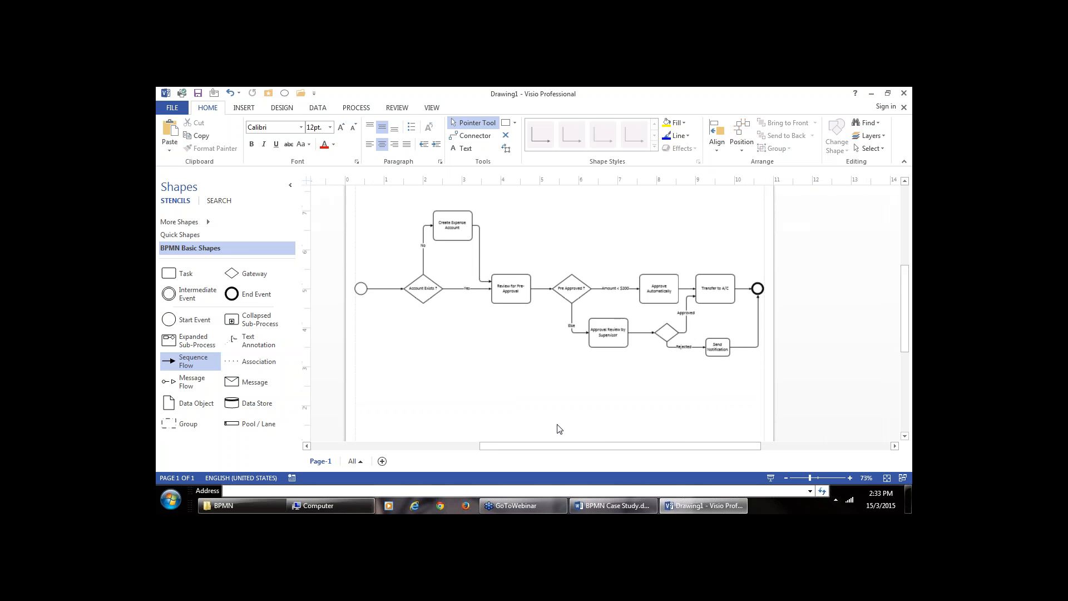
scroll(562, 426, up, 3)
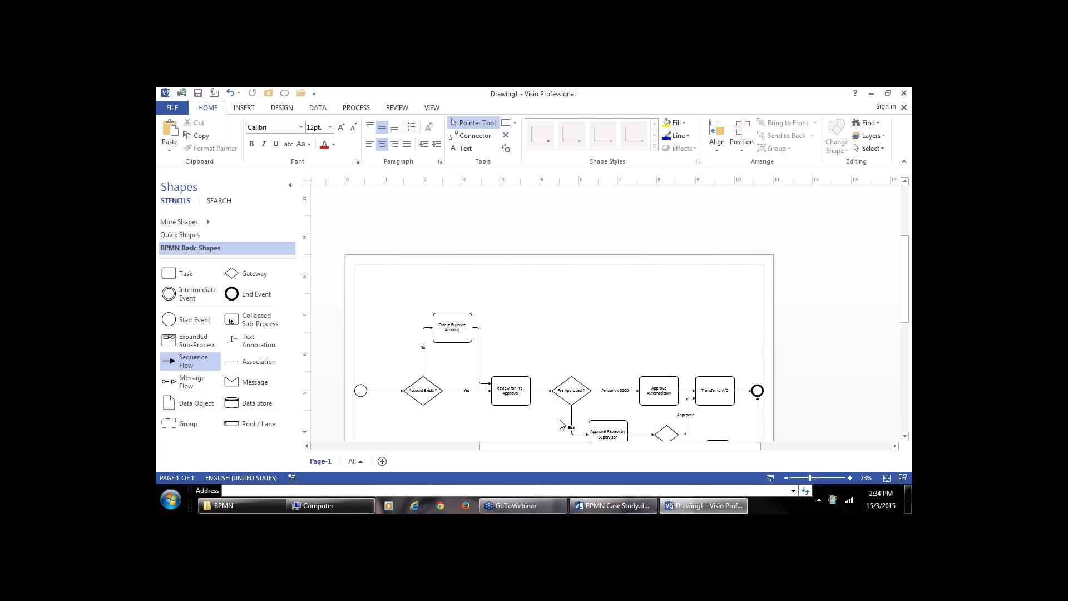
scroll(492, 388, down, 3)
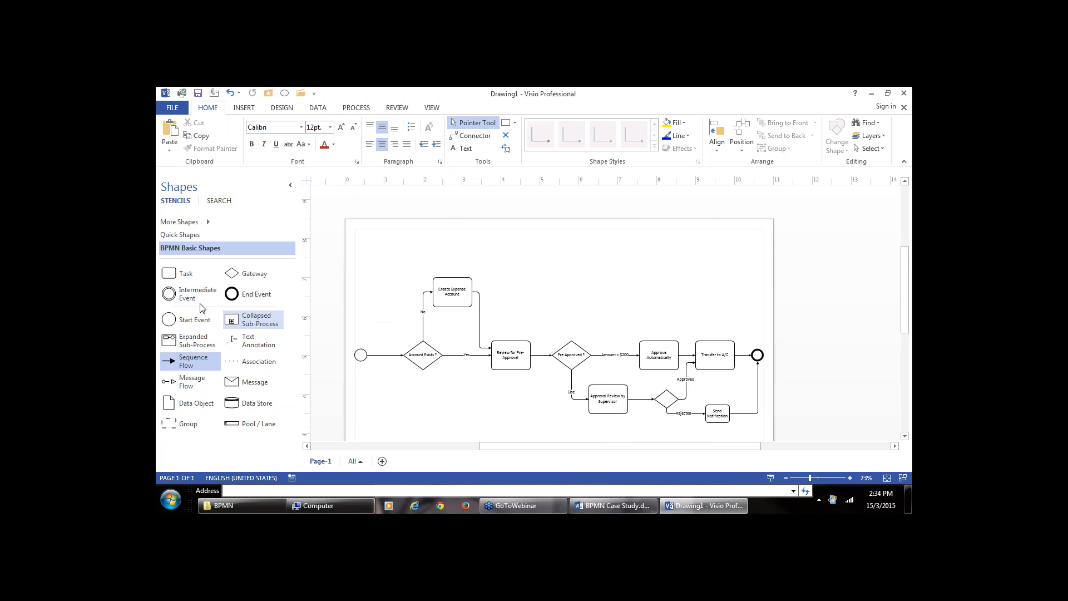
drag(168, 295, 463, 240)
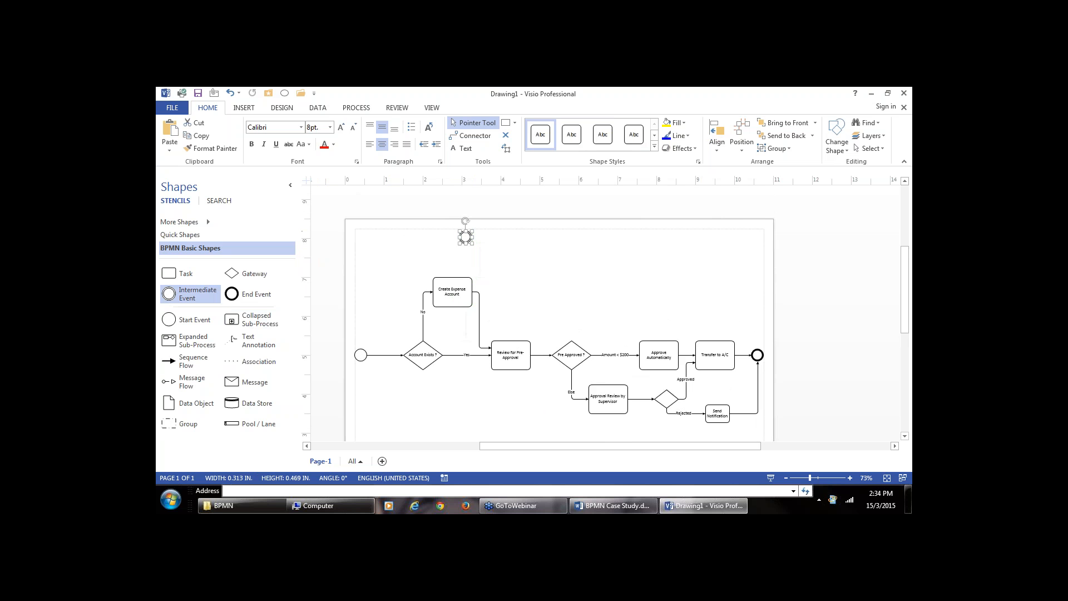
click(518, 255)
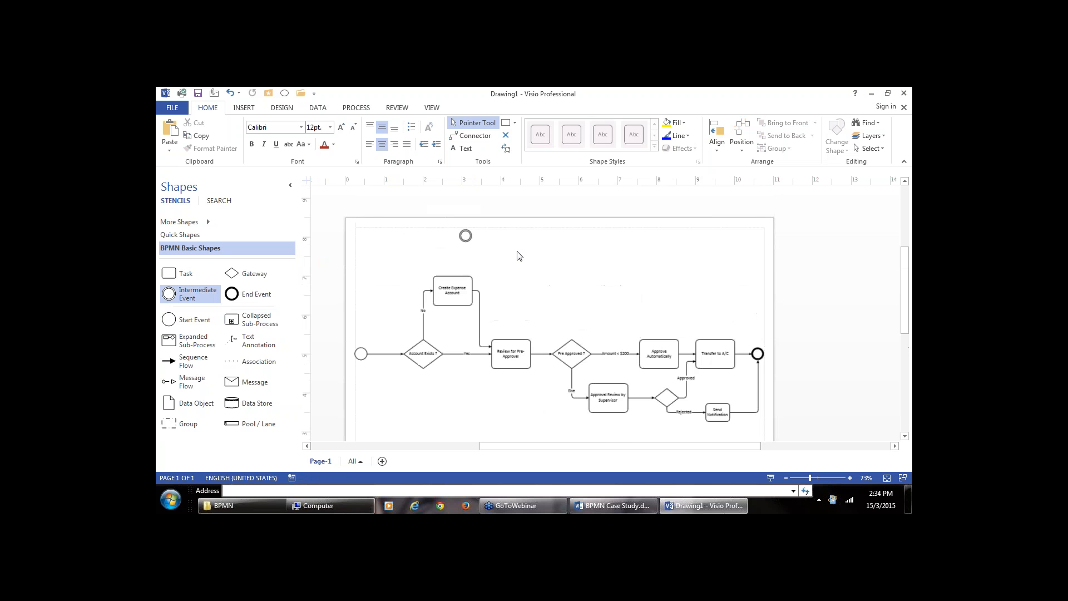
Move the intermediate event slightly down and left so it sits just above "Create Expense Account".
click(465, 237)
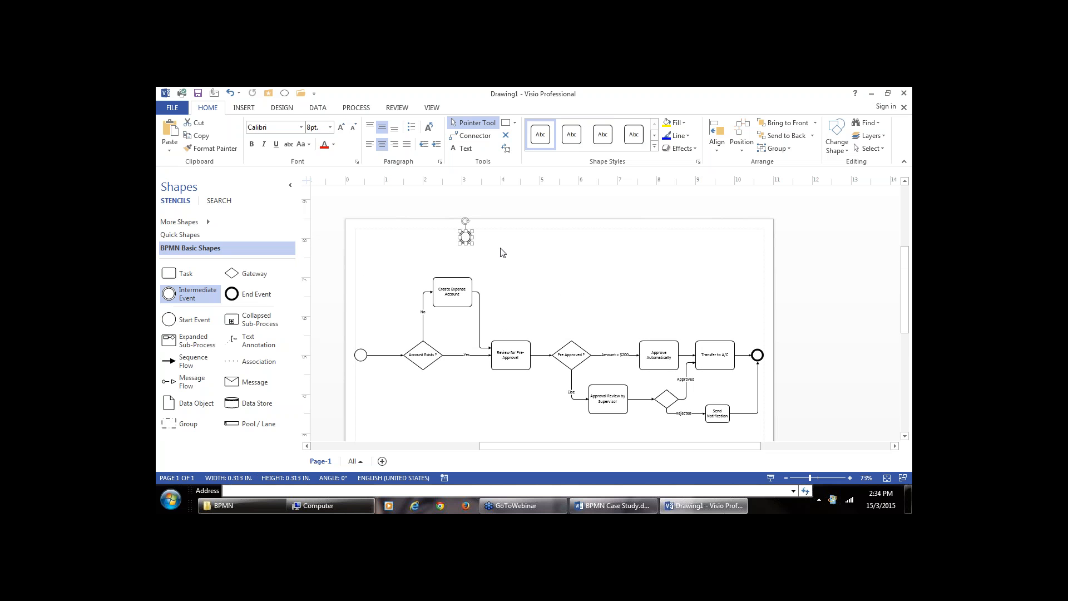
key(Down)
key(Down)
key(Left)
key(Left)
key(Left)
key(Down)
click(481, 409)
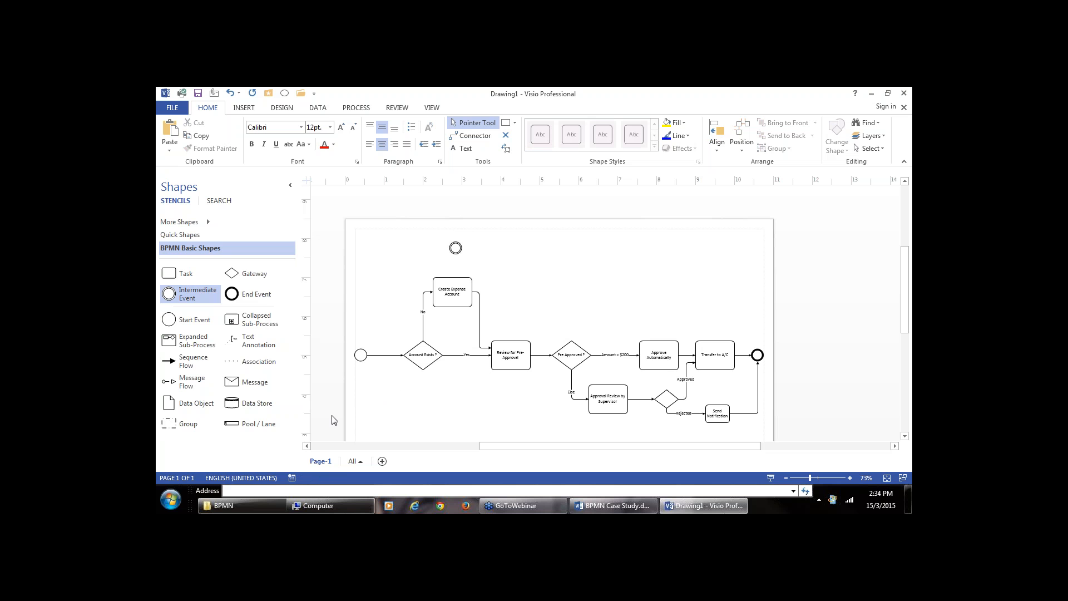
drag(179, 361, 446, 246)
click(533, 274)
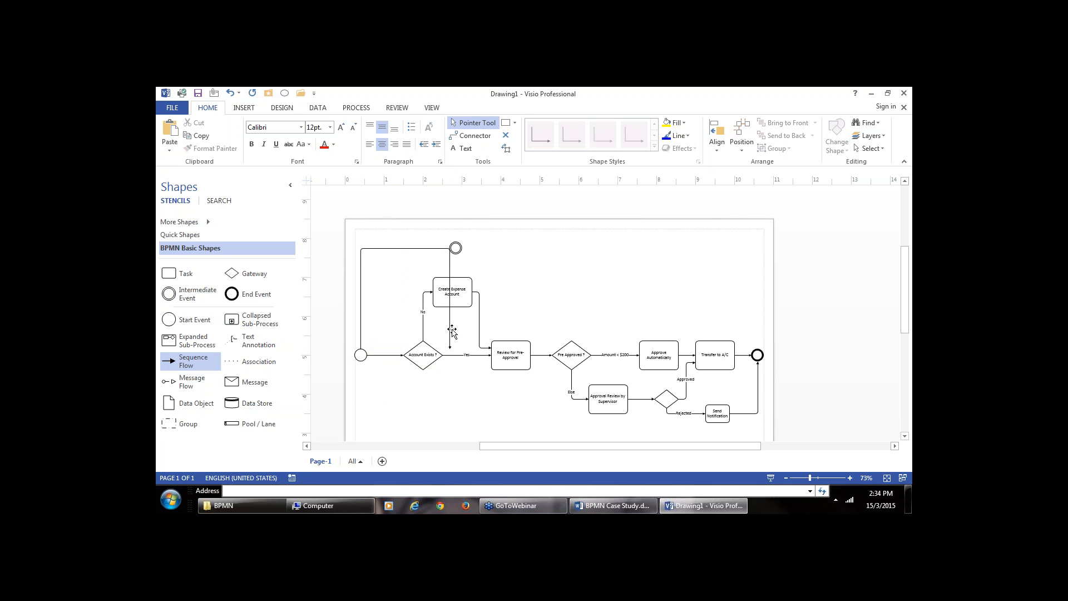
click(450, 330)
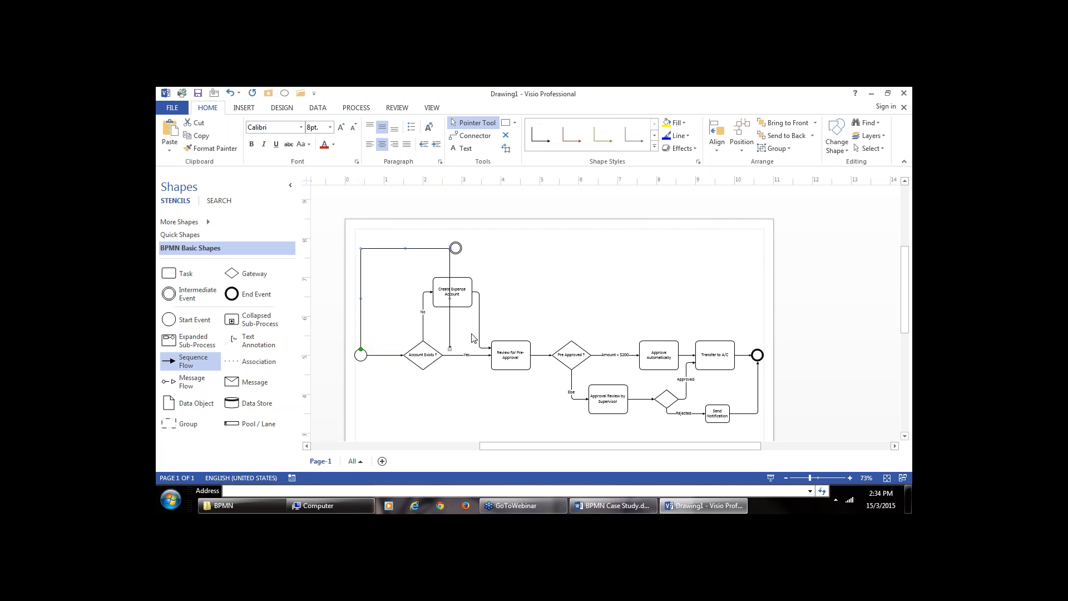
key(Delete)
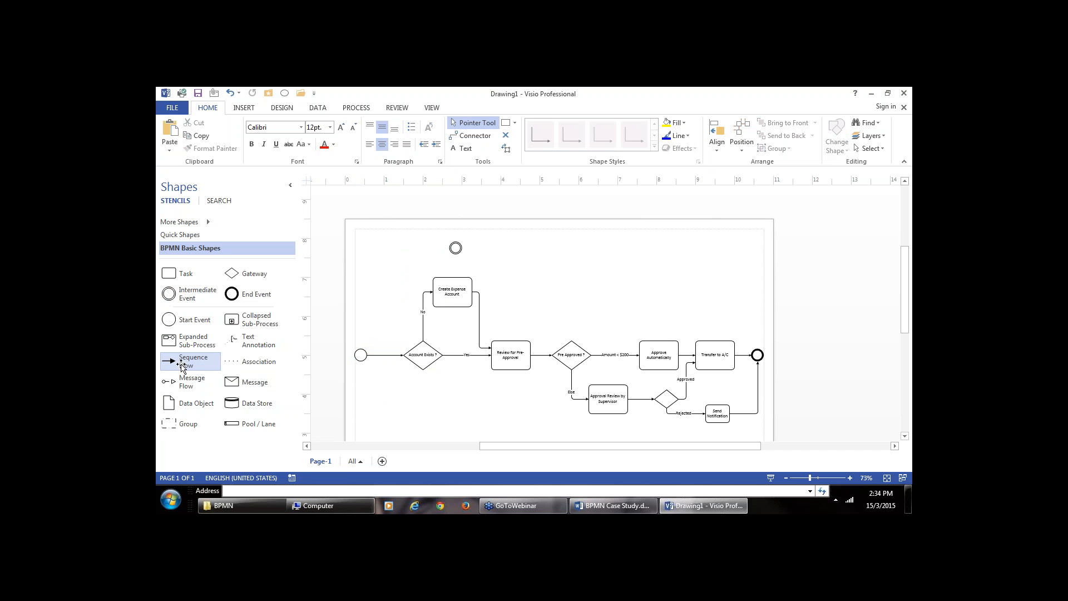
Add a sequence flow from the top of the start event to the intermediate event and label it "7 days".
drag(177, 362, 358, 348)
click(421, 422)
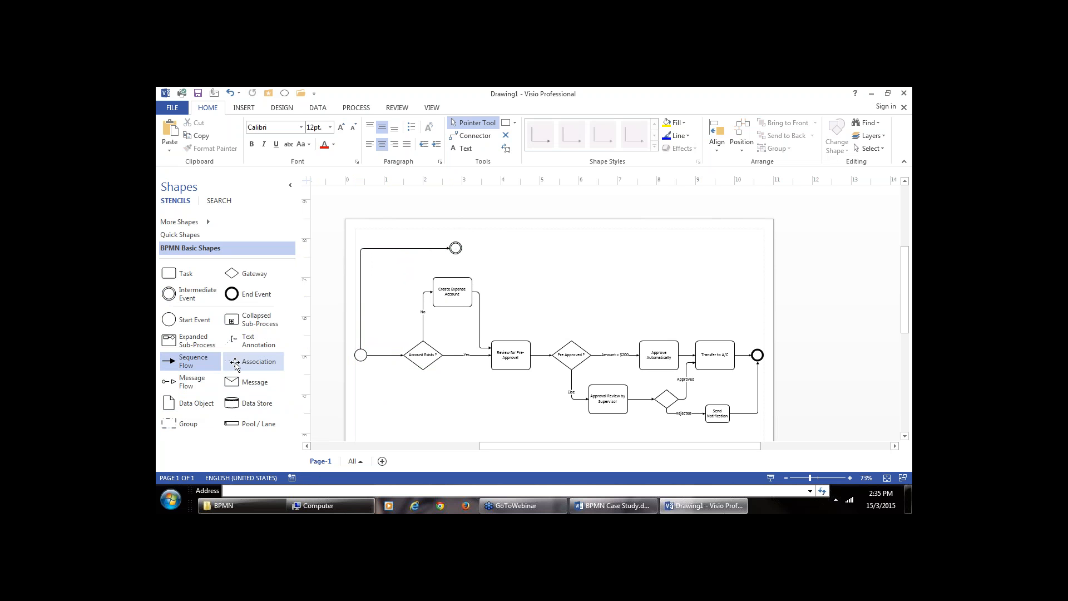
click(245, 110)
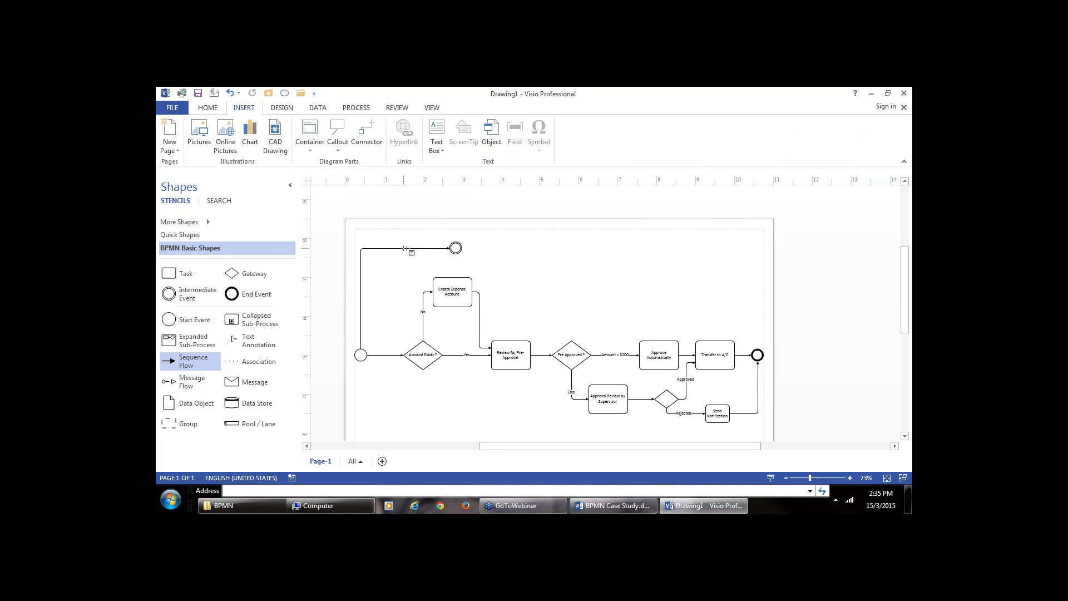
double_click(405, 249)
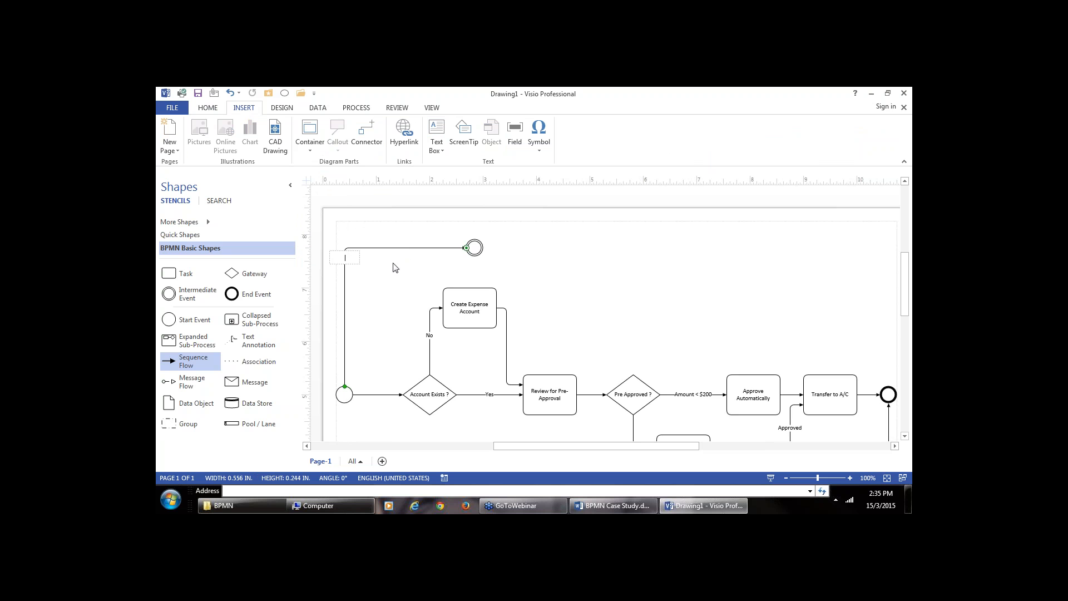
text(7 days)
click(580, 281)
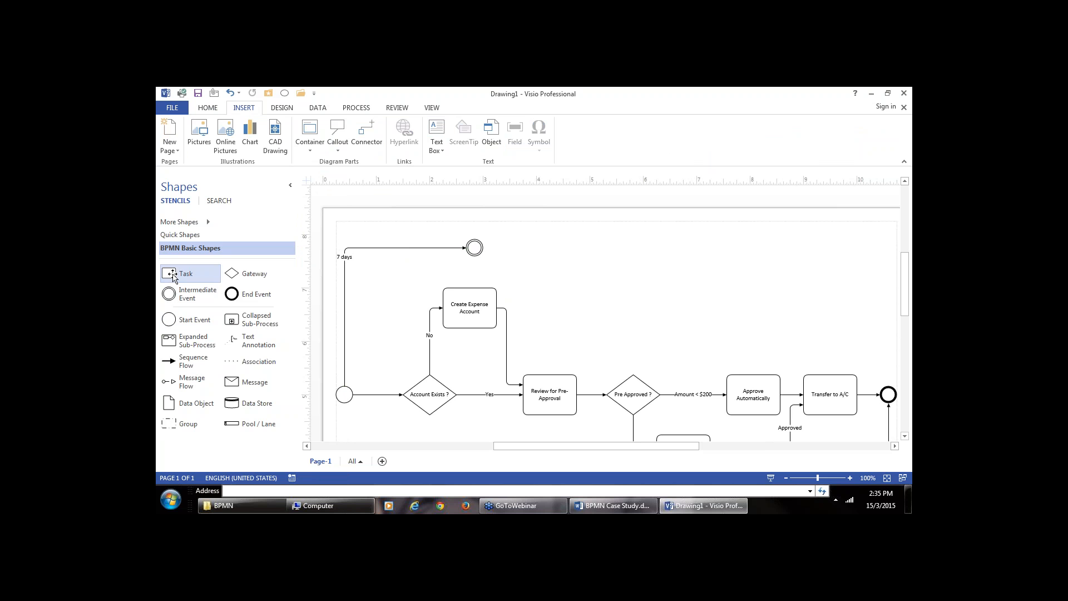
Add a task named "Approval in Progress email to Sender" beside the intermediate event and connect the event to it with a sequence flow.
drag(184, 274, 546, 252)
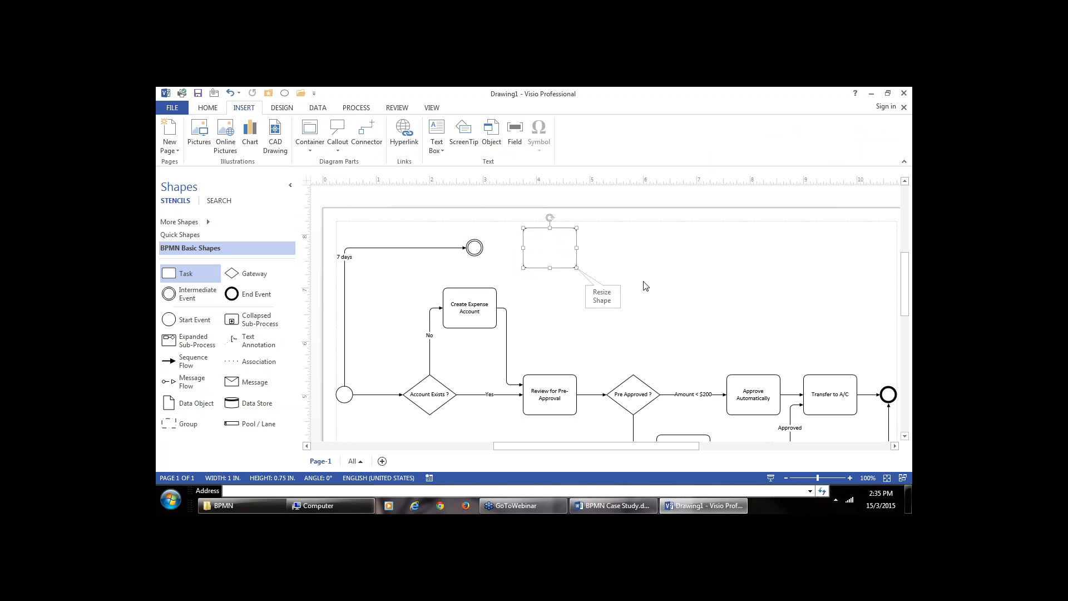
double_click(550, 245)
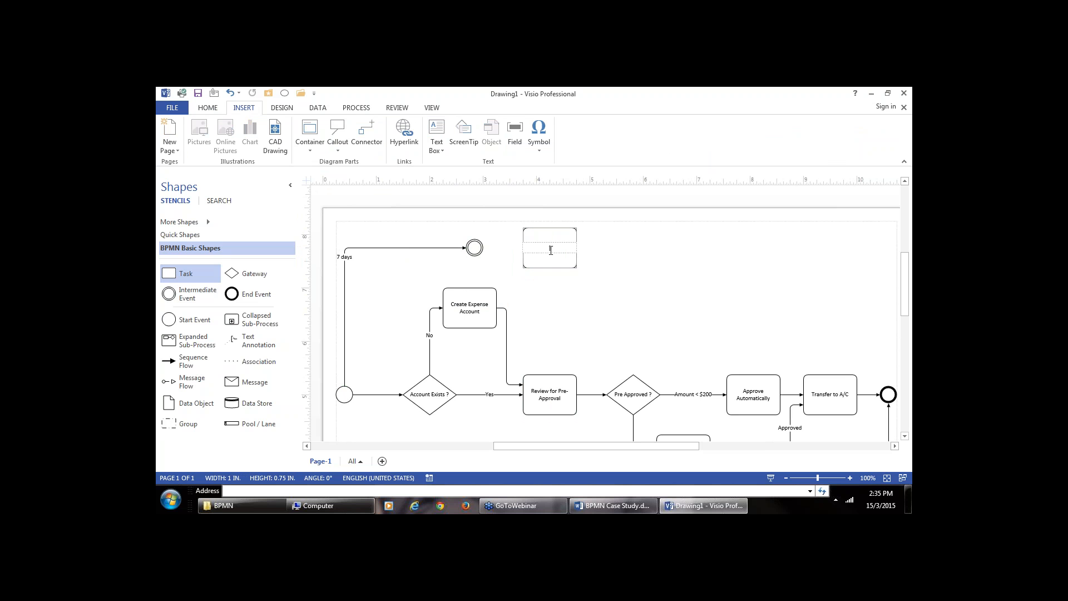
text(Approval in Progress email to )
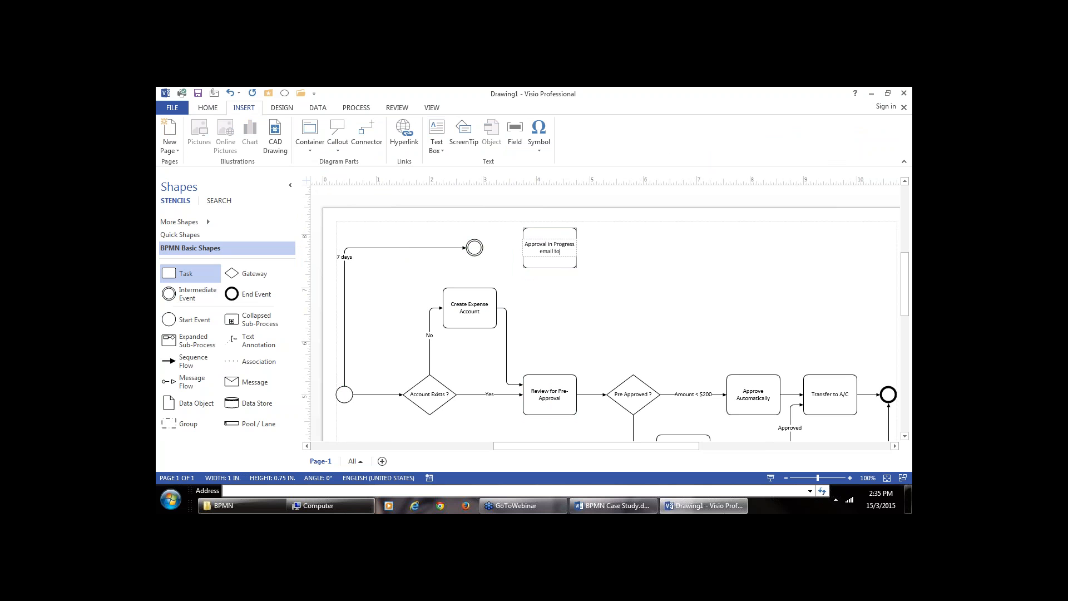
text(Sender)
drag(168, 361, 497, 251)
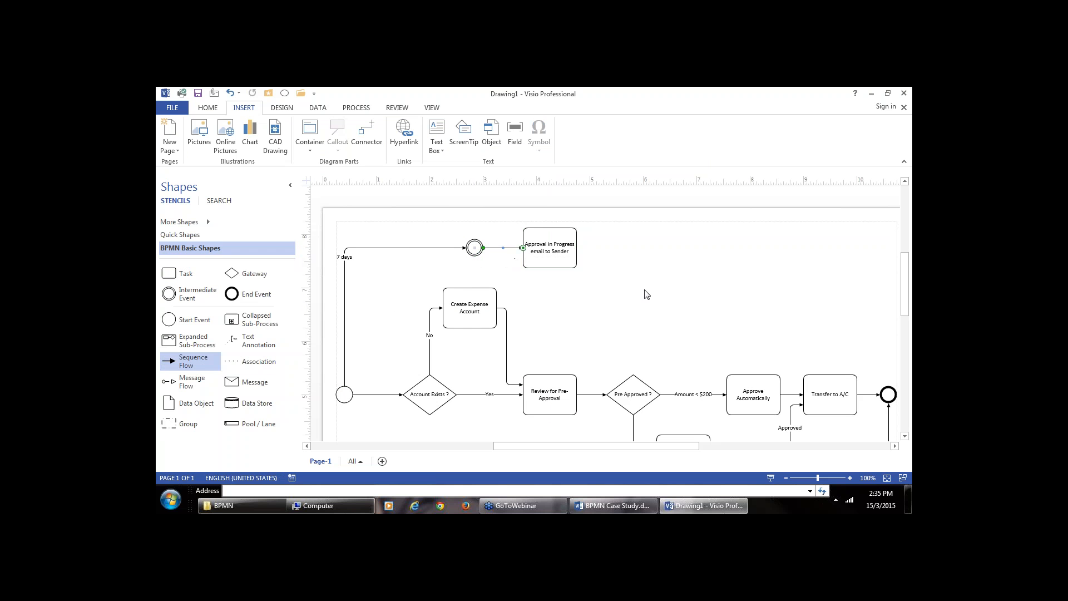
click(688, 312)
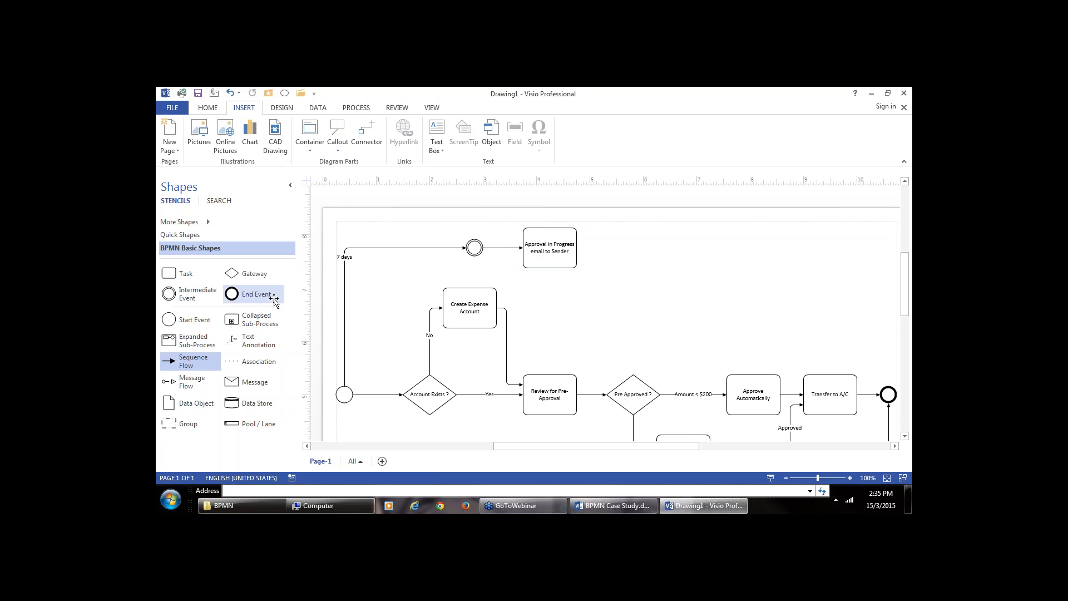
Add a second intermediate event to the right of "Approval in Progress email to Sender" and place a sequence flow between them.
drag(181, 293, 650, 254)
click(735, 284)
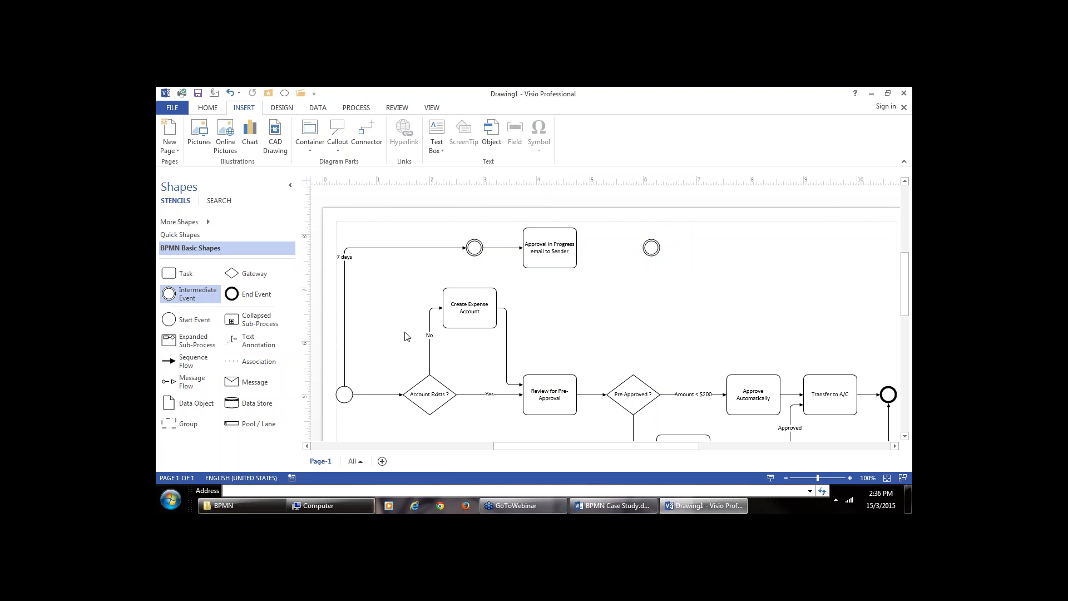
click(169, 365)
drag(169, 364, 577, 249)
click(676, 294)
Try to attach the existing flow's start to the side of "Approval in Progress email to Sender", and delete the stray looped connectors.
mouse_move(584, 248)
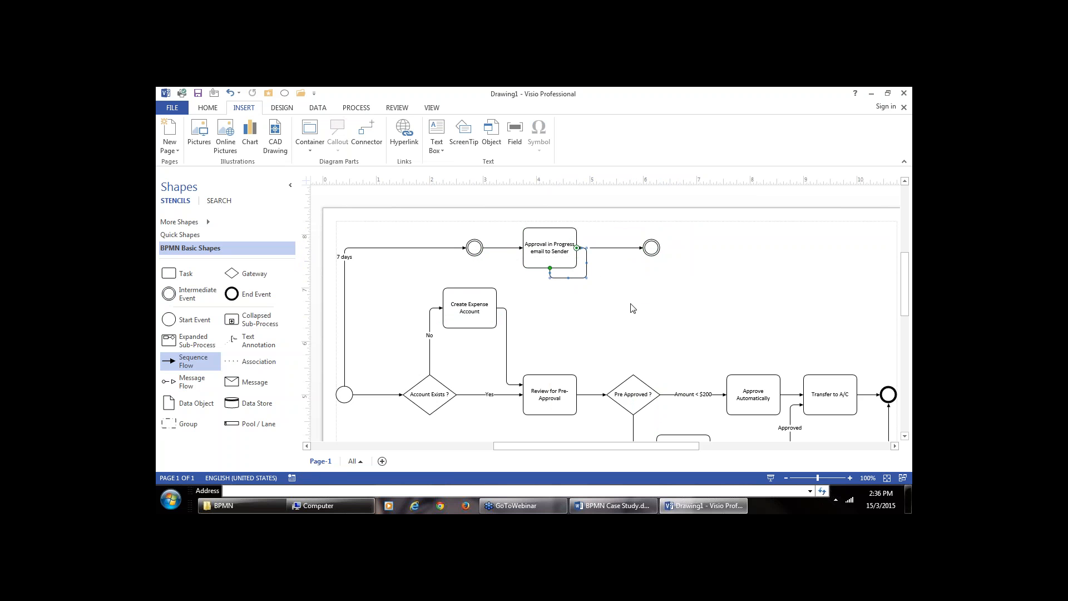
click(631, 307)
click(587, 277)
key(Delete)
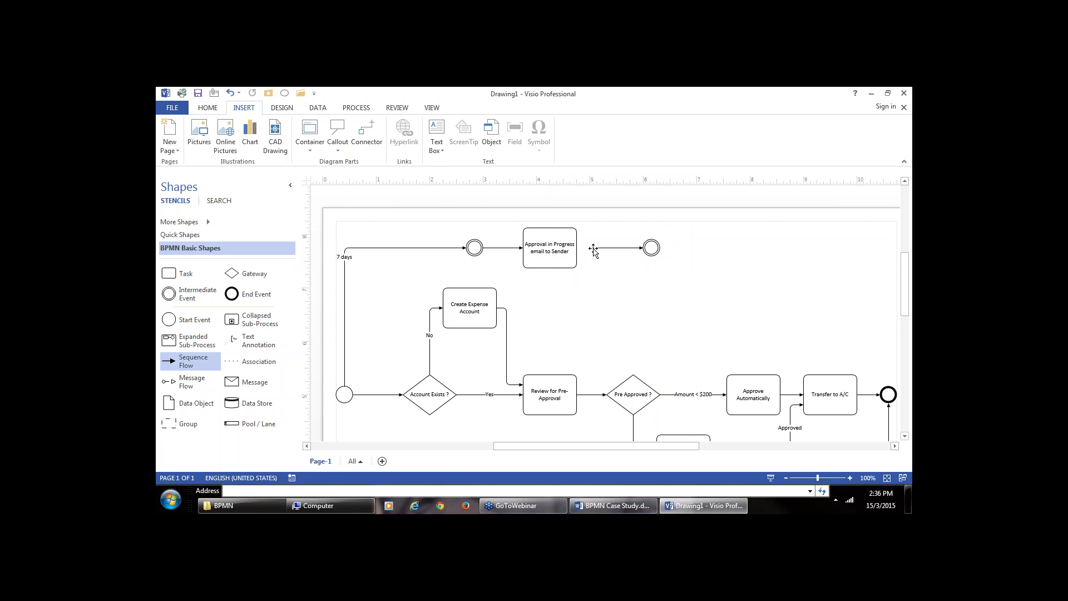
drag(588, 248, 580, 247)
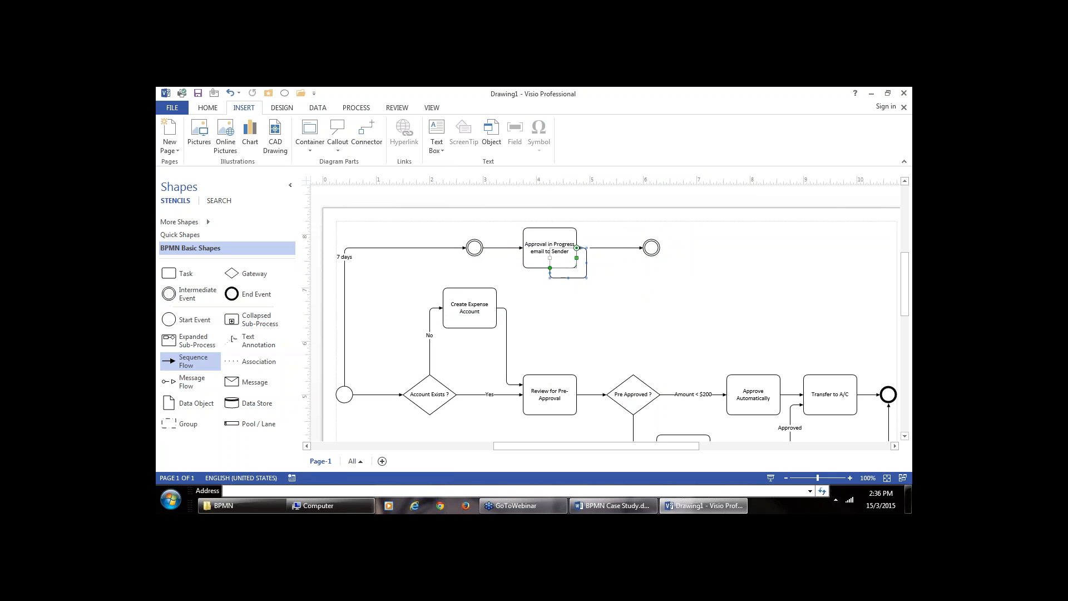
click(643, 305)
click(583, 266)
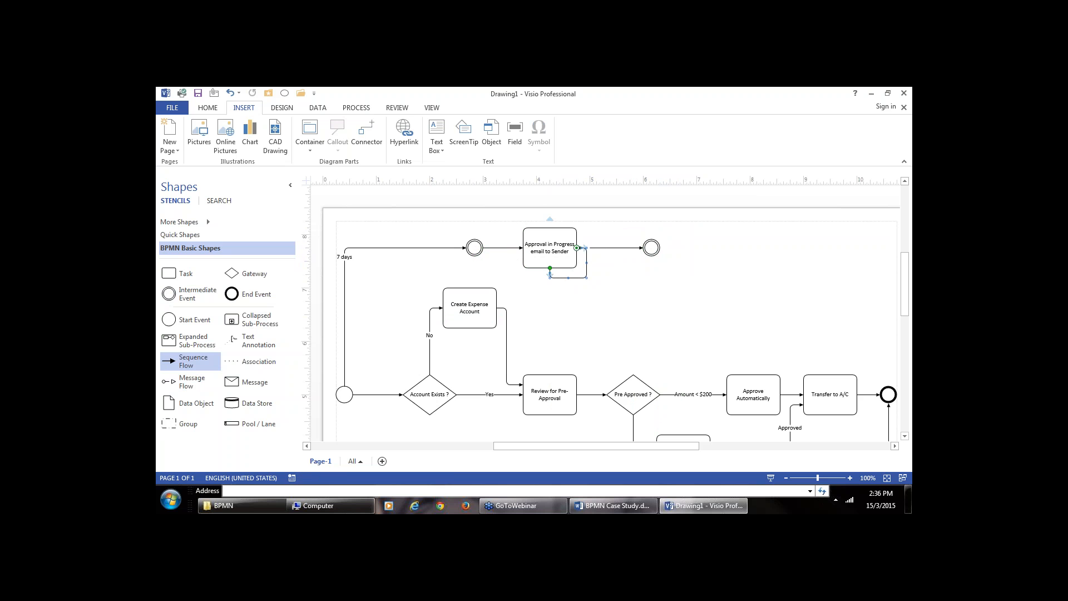
key(Delete)
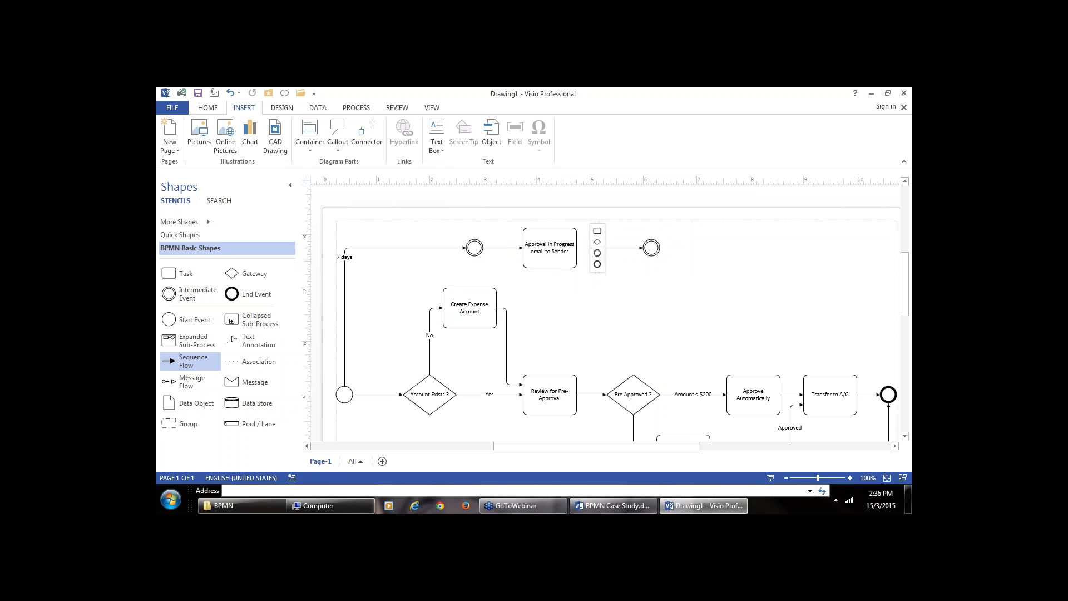
Replace the loose flow with a new sequence flow connecting "Approval in Progress email to Sender" to the second intermediate event.
click(616, 248)
key(Delete)
drag(169, 362, 644, 248)
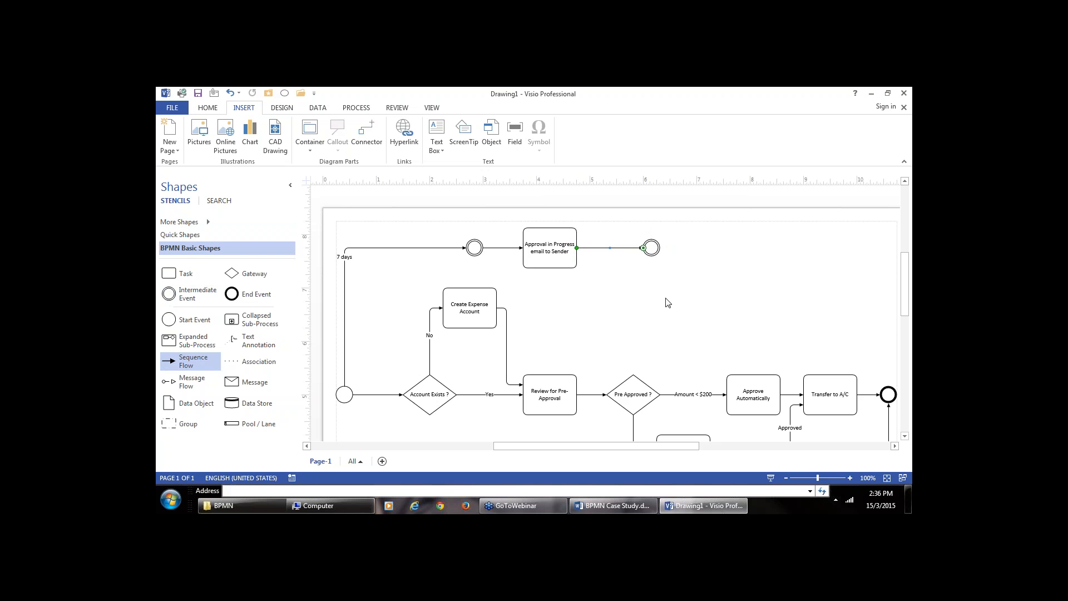
click(666, 306)
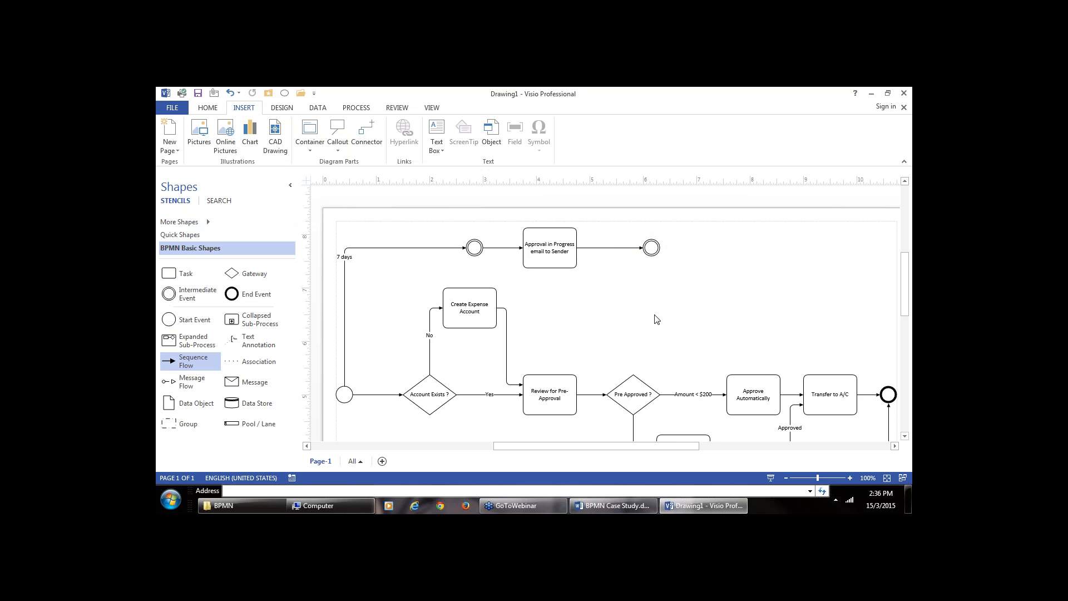
Add a sequence flow from the second intermediate event to the top of the end event.
scroll(648, 317, down, 2)
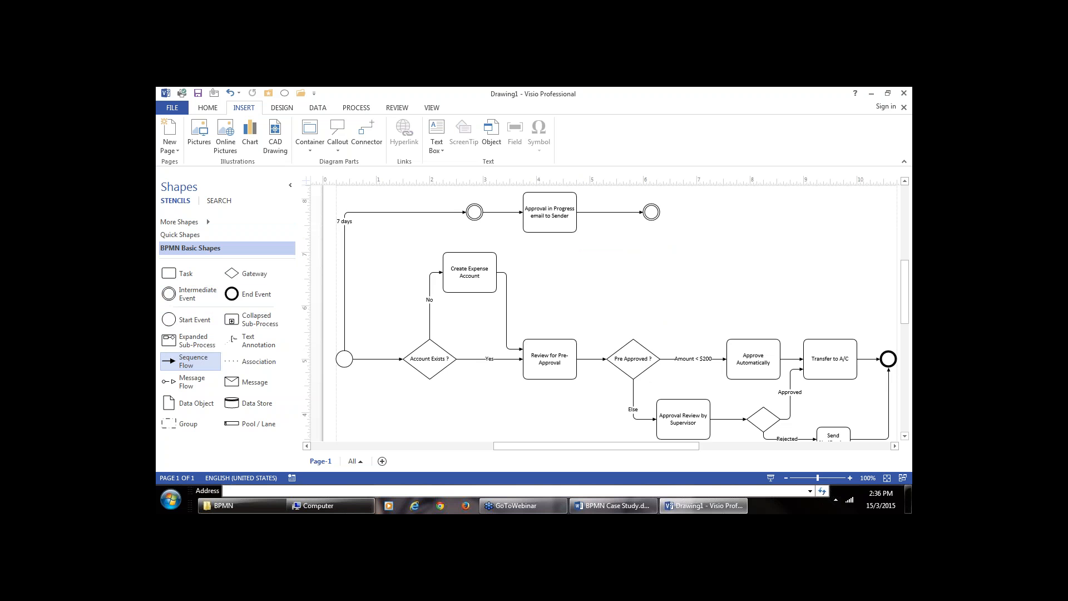
drag(172, 362, 696, 211)
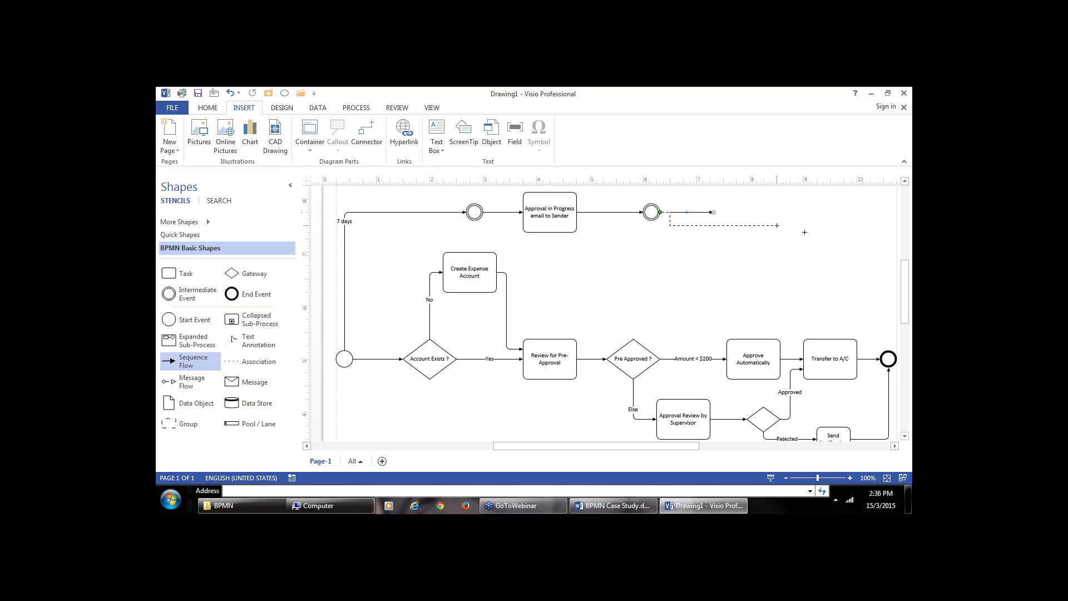
drag(880, 313, 889, 351)
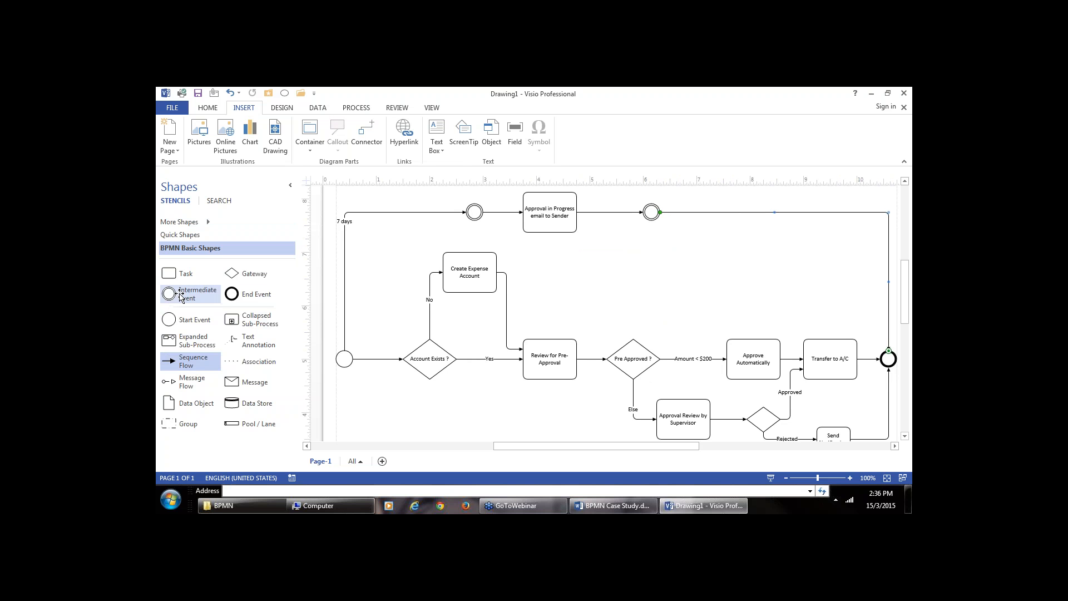
Insert a task into the flow between the second intermediate event and the end event, and nudge it right until it sits above "Approve Automatically".
drag(169, 278, 758, 218)
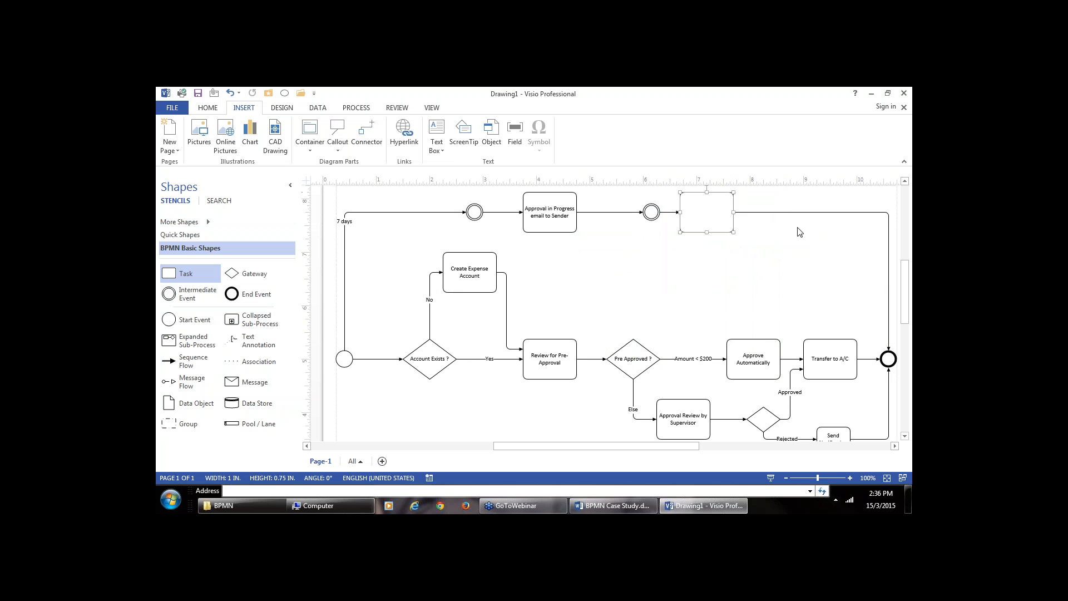
click(720, 199)
key(Right)
key(Right)
key(Right)
key(Right)
key(Right)
key(Right)
key(Right)
key(Right)
key(Right)
key(Right)
key(Right)
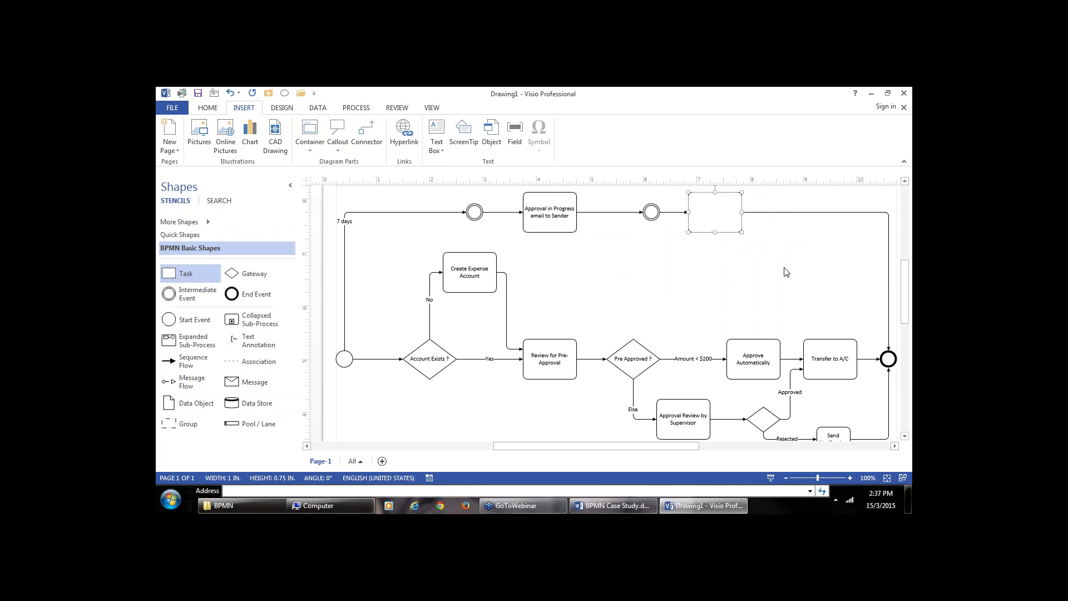
key(Right)
key(Right)
key(Right)
key(Right)
key(Right)
key(Right)
key(Right)
key(Right)
key(Right)
key(Right)
key(Right)
key(Right)
key(Right)
key(Right)
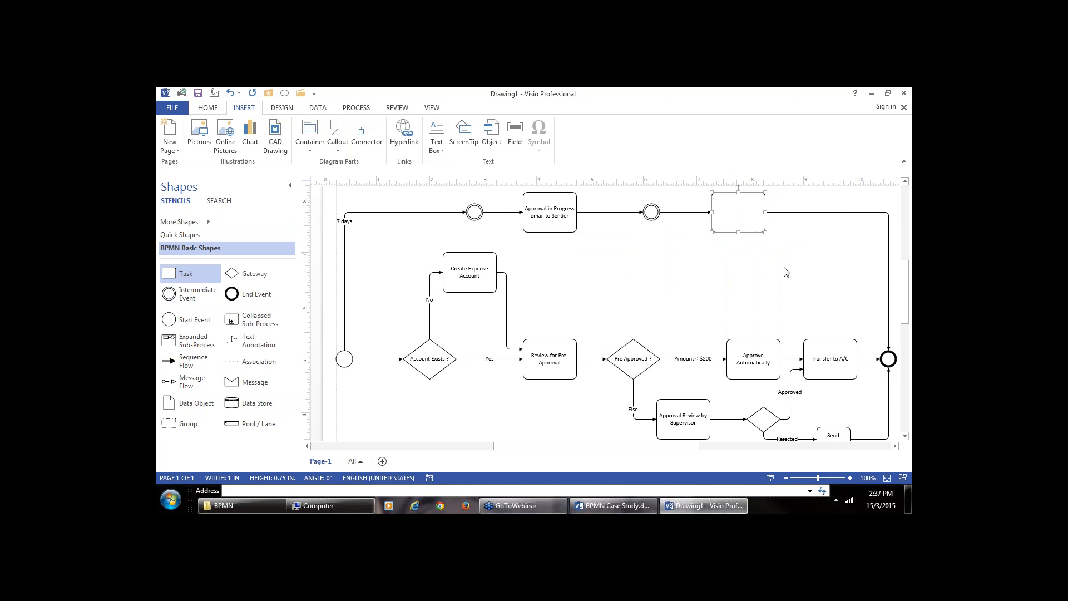
key(Right)
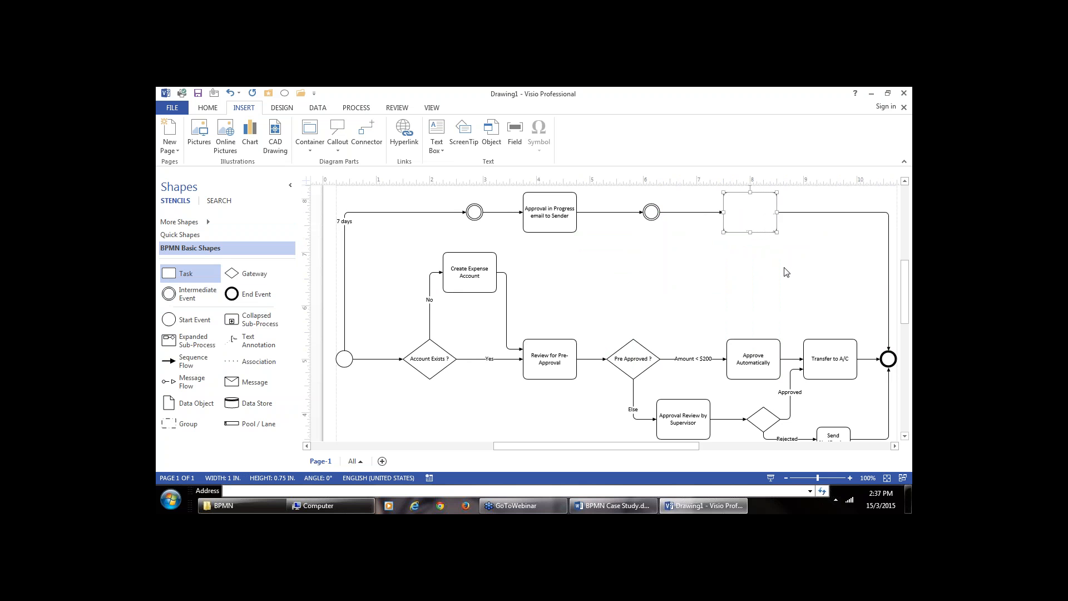
key(Right)
key(Right)
key(Right)
key(Right)
key(Right)
key(Right)
key(Right)
key(Right)
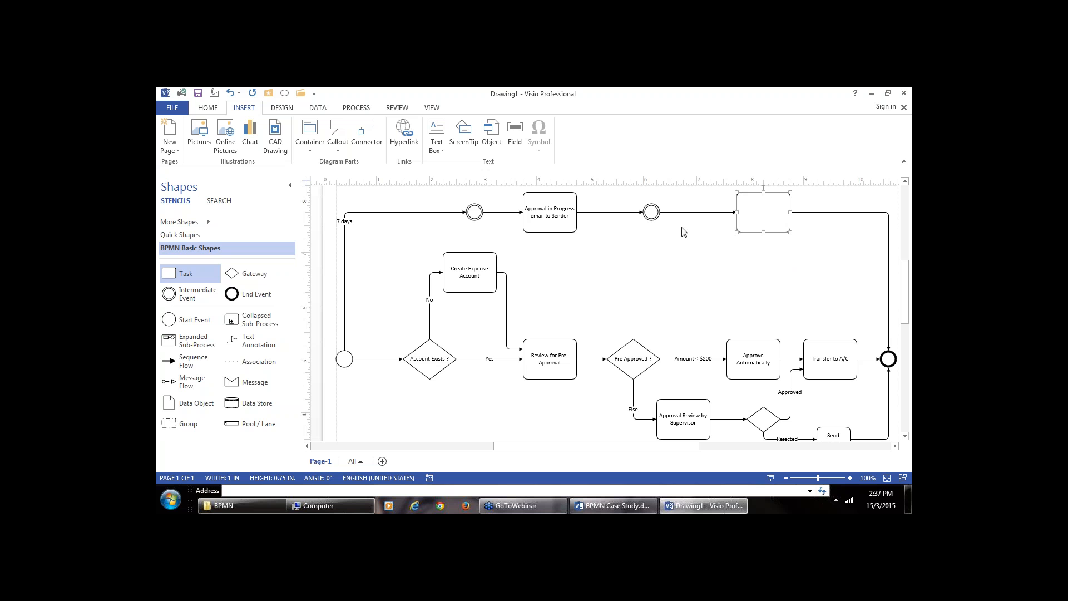
Label the sequence flow between "Approval in Progress email to Sender" and the second intermediate event "23mdays".
click(628, 213)
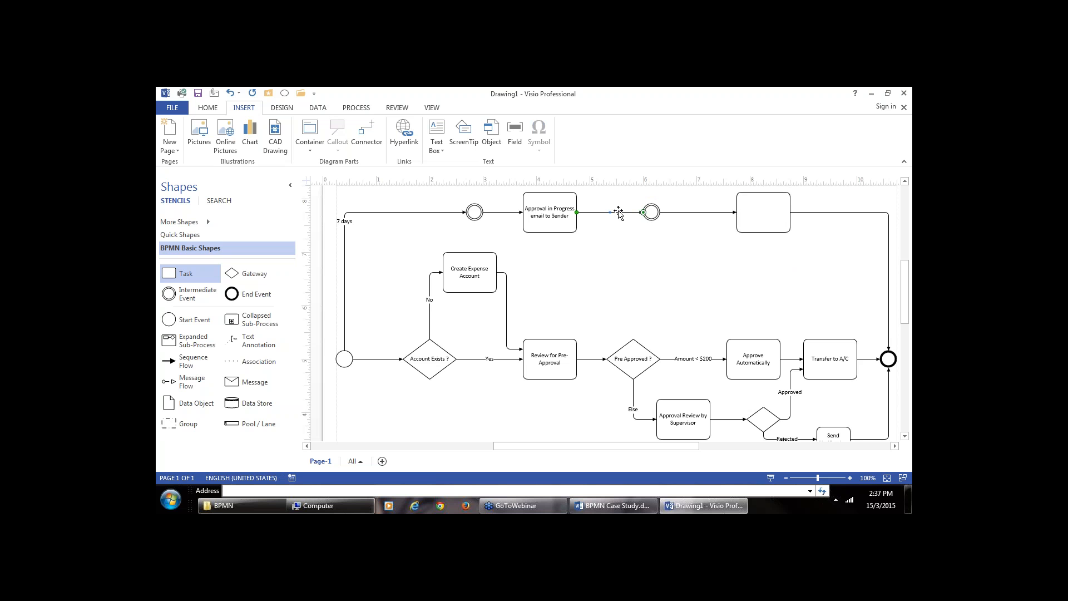
double_click(618, 213)
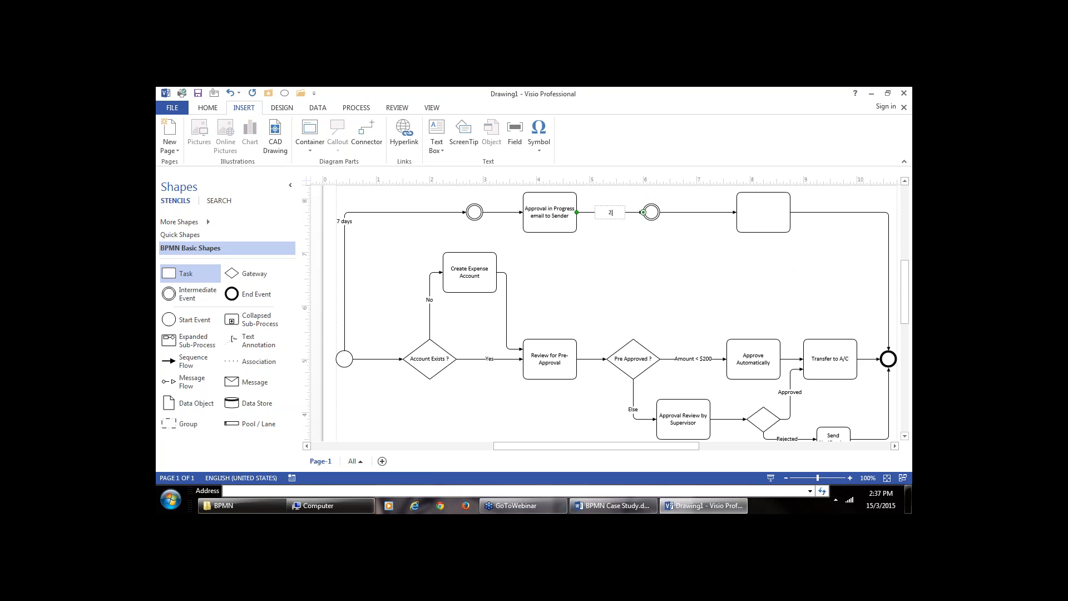
text(23mdays)
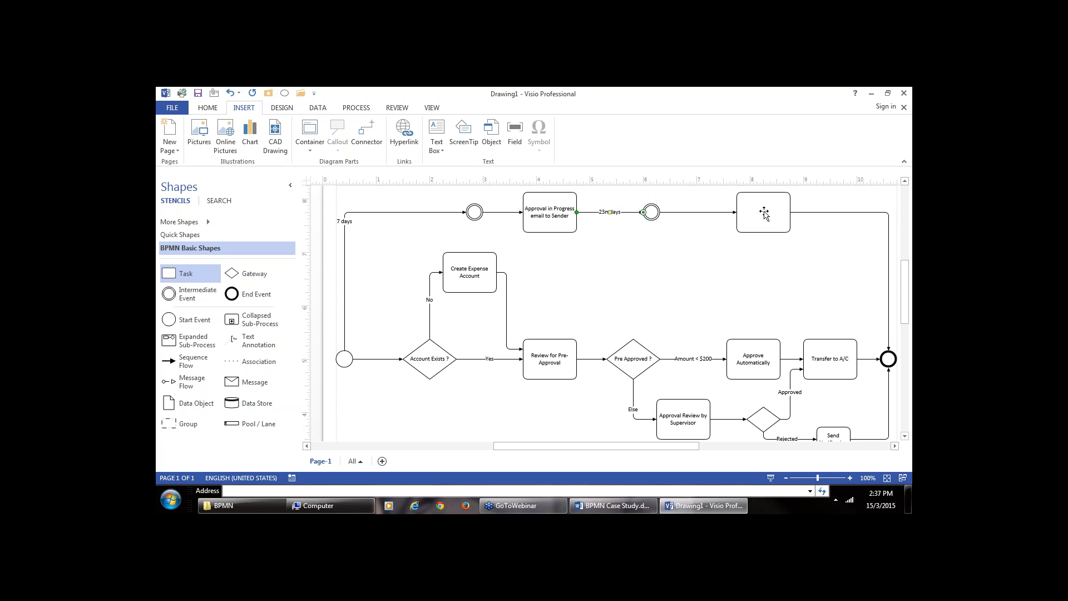
Name the new blank task after the second intermediate event "Send Cancellation Email".
double_click(763, 212)
text(Se)
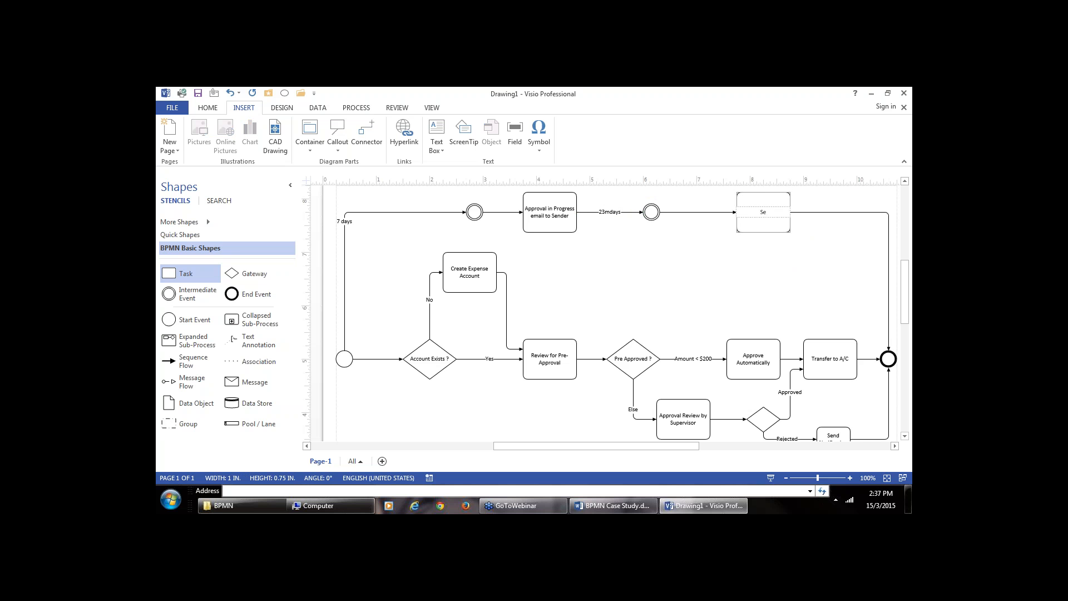
text(nd Cande)
key(BackSpace)
key(BackSpace)
text(cellation Email)
click(784, 300)
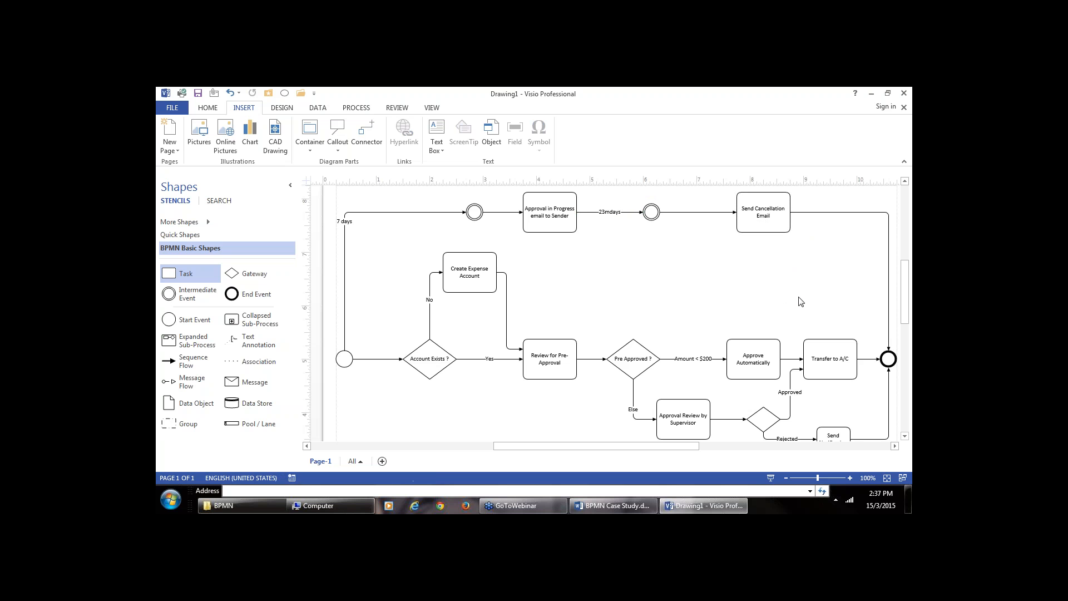
double_click(772, 210)
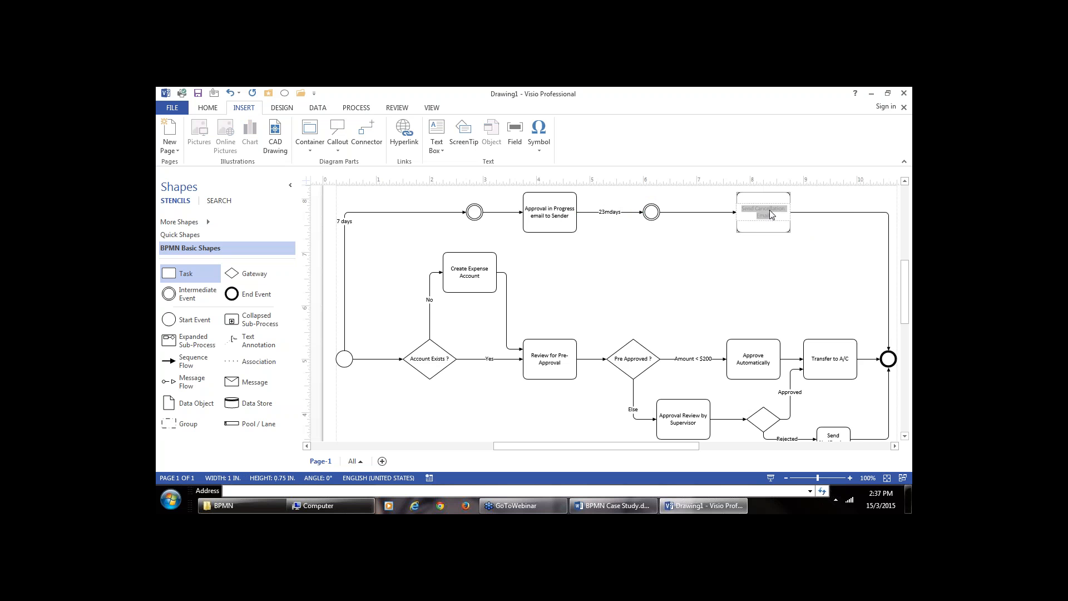
click(791, 272)
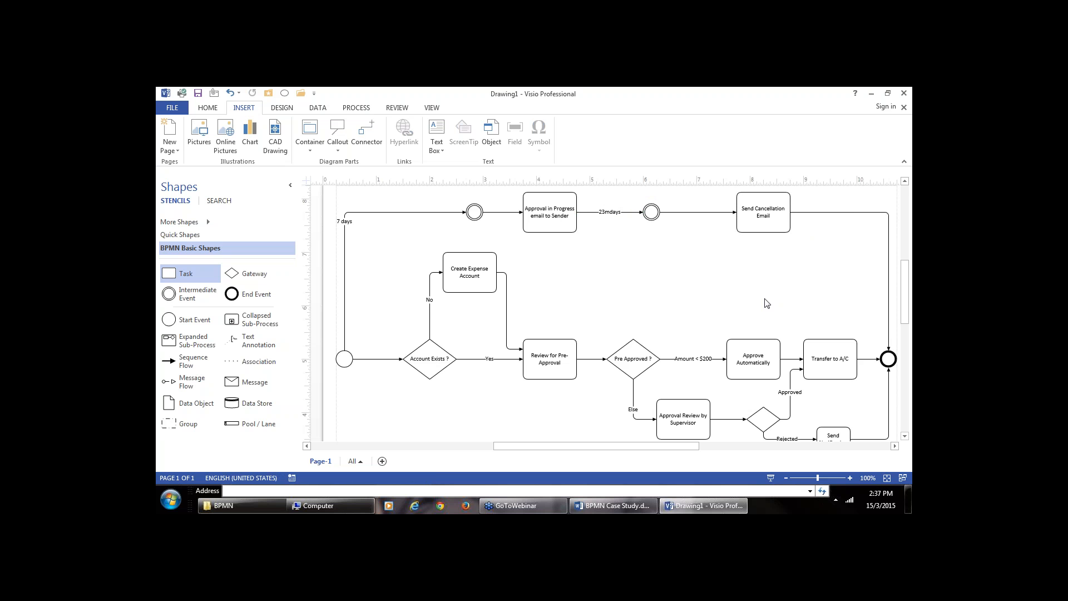
Add a text annotation to the right of "Create Expense Account" and attach its connector to that task.
scroll(763, 353, down, 4)
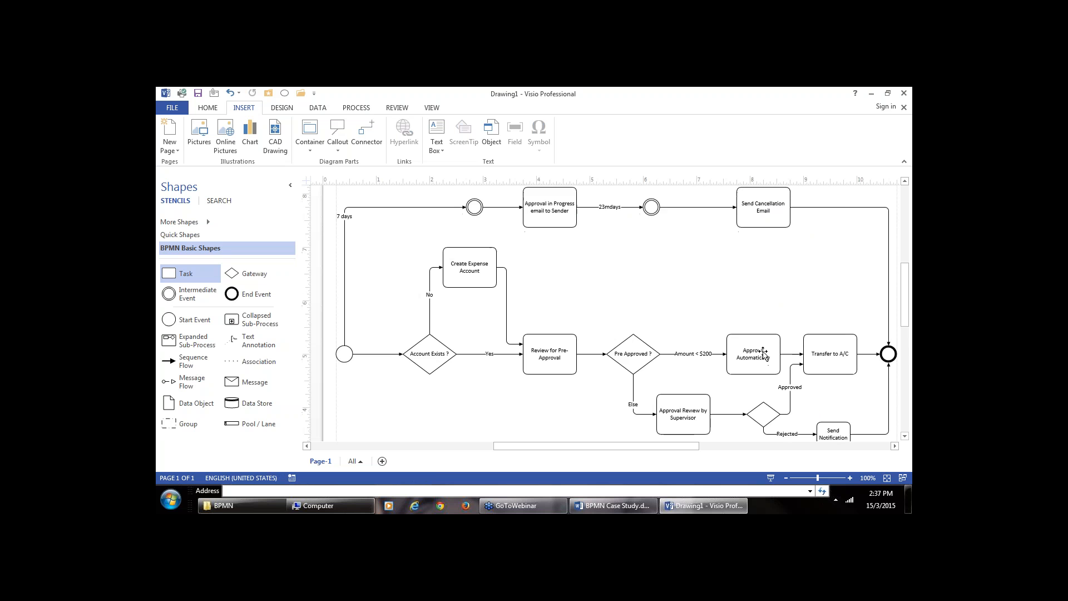
scroll(763, 354, up, 1)
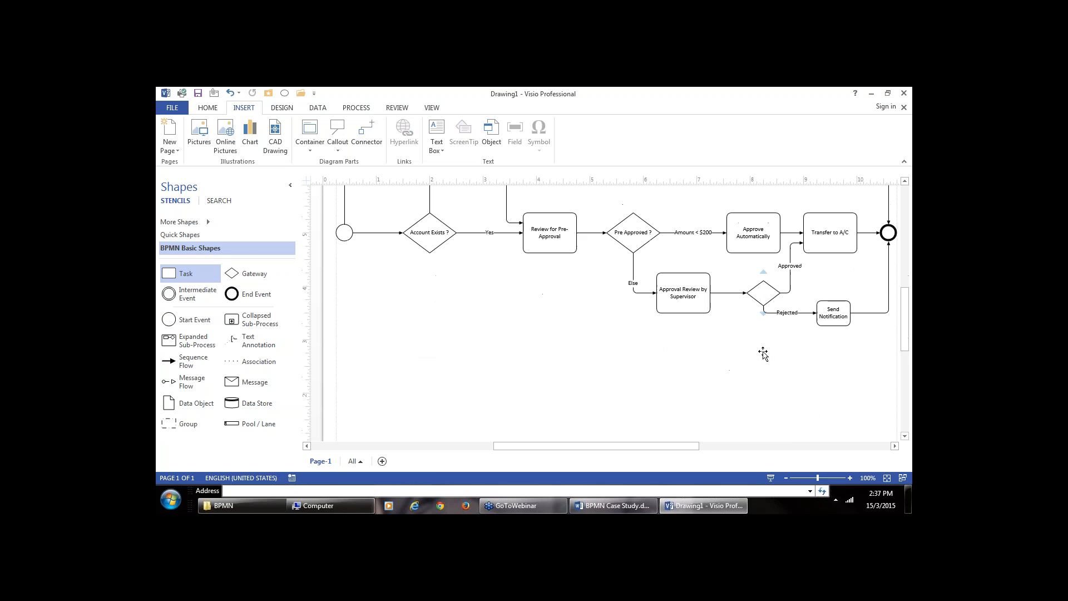
click(810, 479)
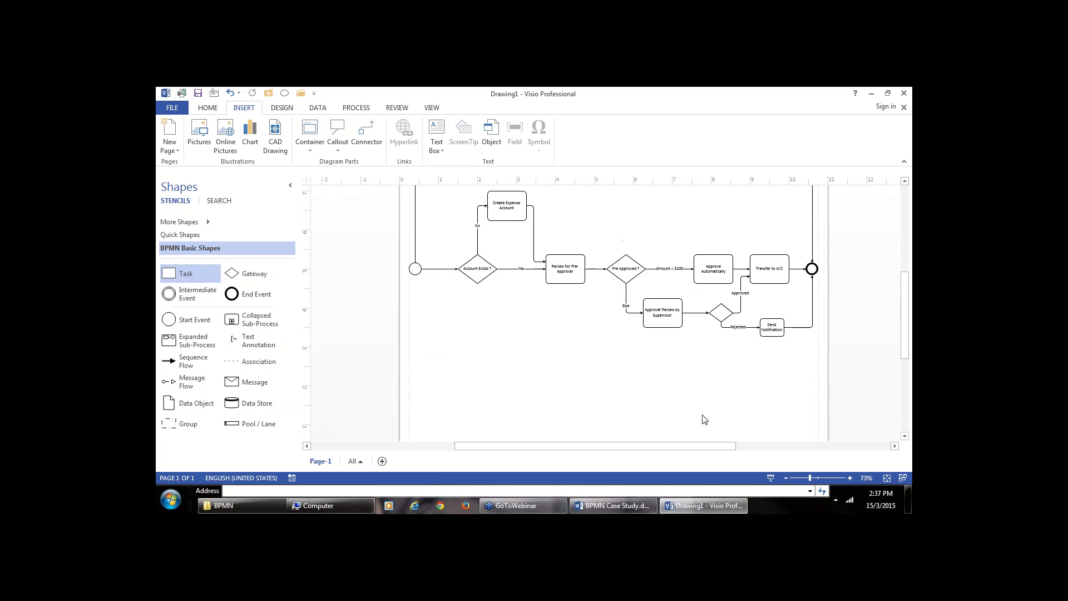
scroll(703, 417, up, 2)
scroll(703, 417, up, 1)
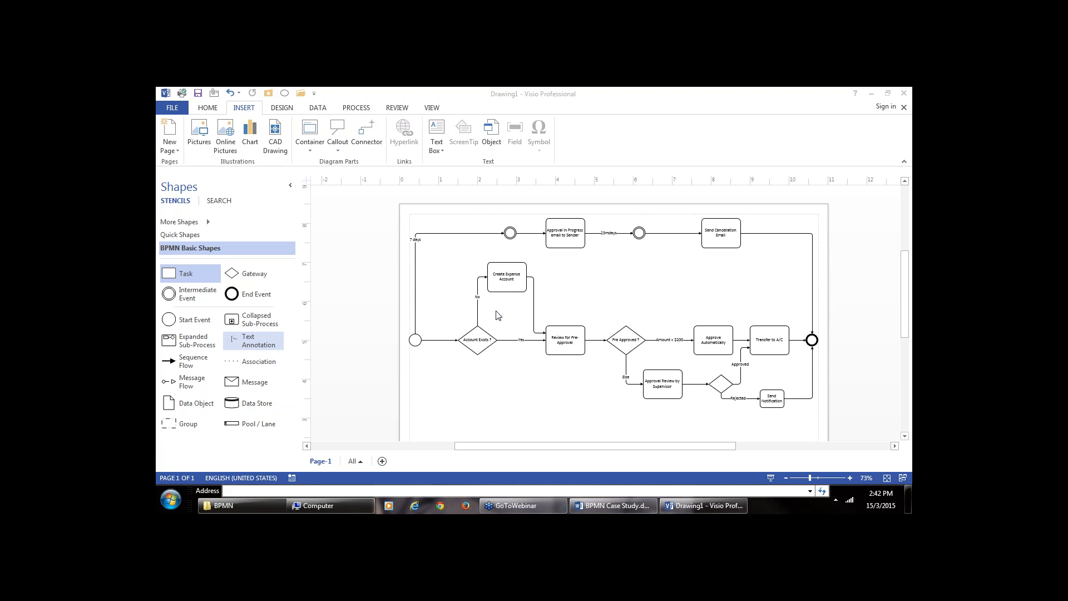
click(245, 340)
mouse_move(244, 340)
mouse_down()
mouse_move(438, 280)
mouse_move(456, 224)
mouse_move(587, 272)
mouse_move(527, 269)
mouse_up()
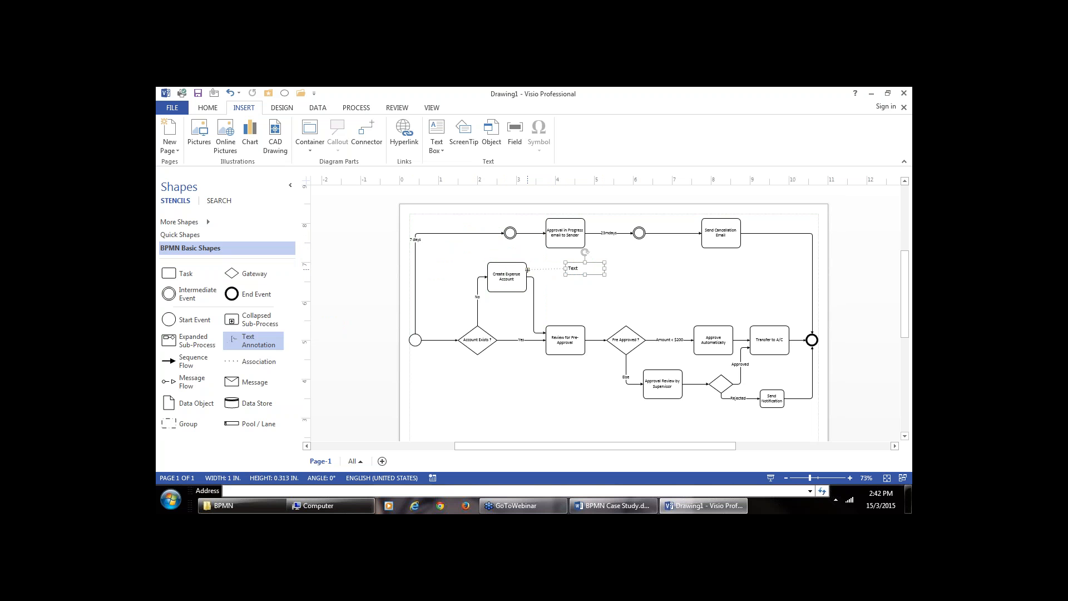
click(619, 307)
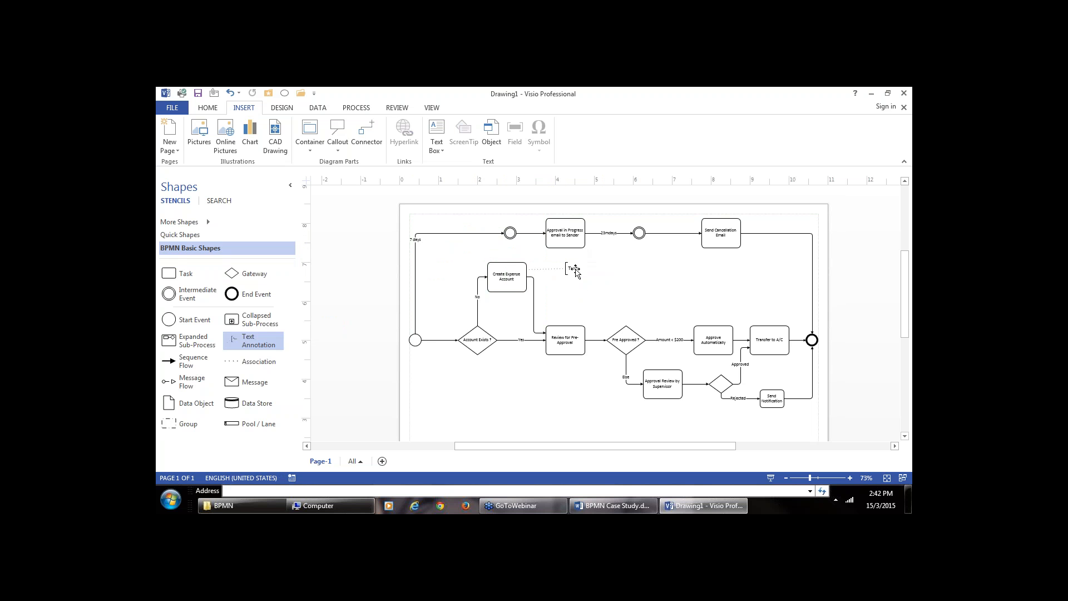
Set the annotation's text to "PAN No or Passport No is required".
double_click(573, 268)
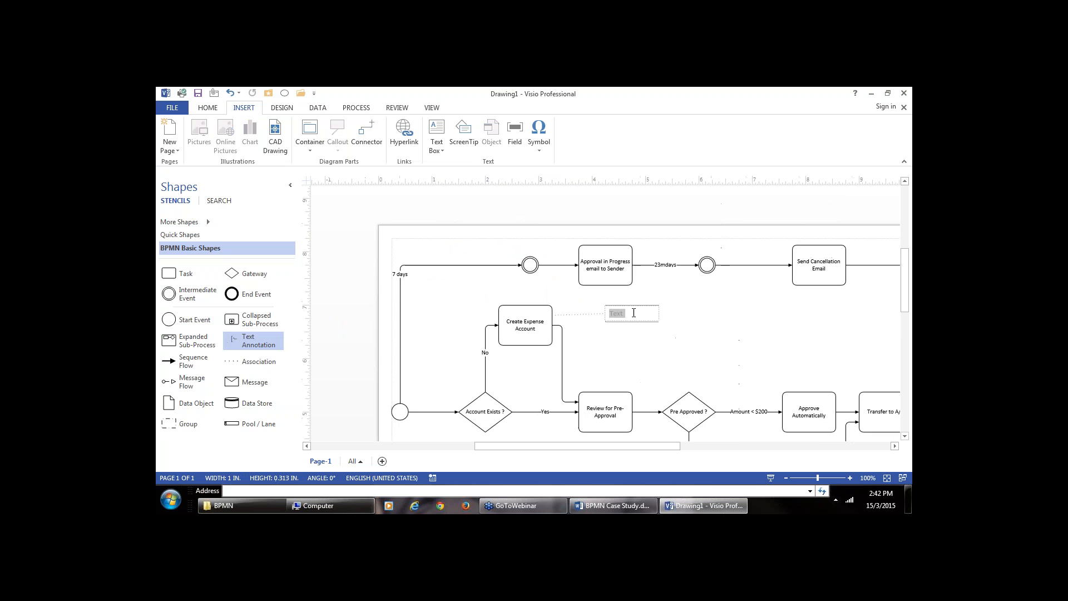
click(634, 313)
key(BackSpace)
key(BackSpace)
key(BackSpace)
key(BackSpace)
text(PAN No or Passport )
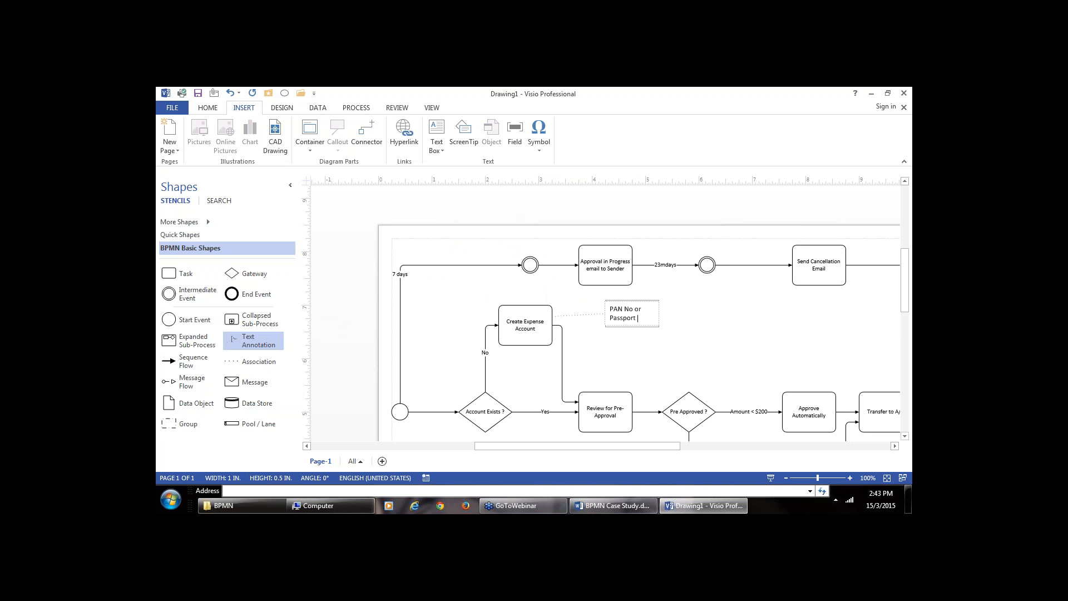
text(No is required)
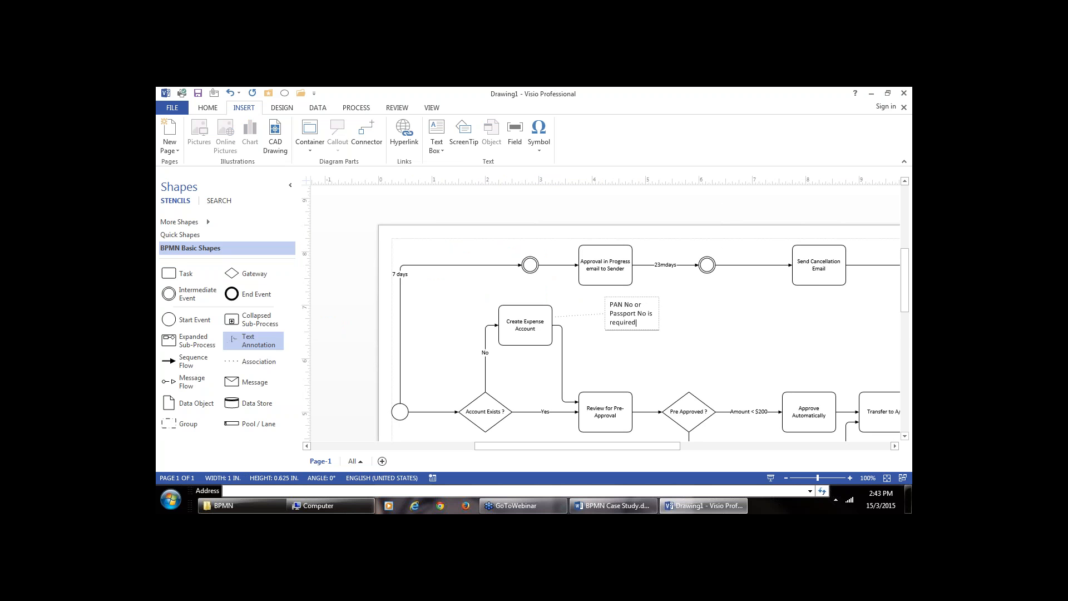
click(688, 323)
scroll(688, 323, down, 2)
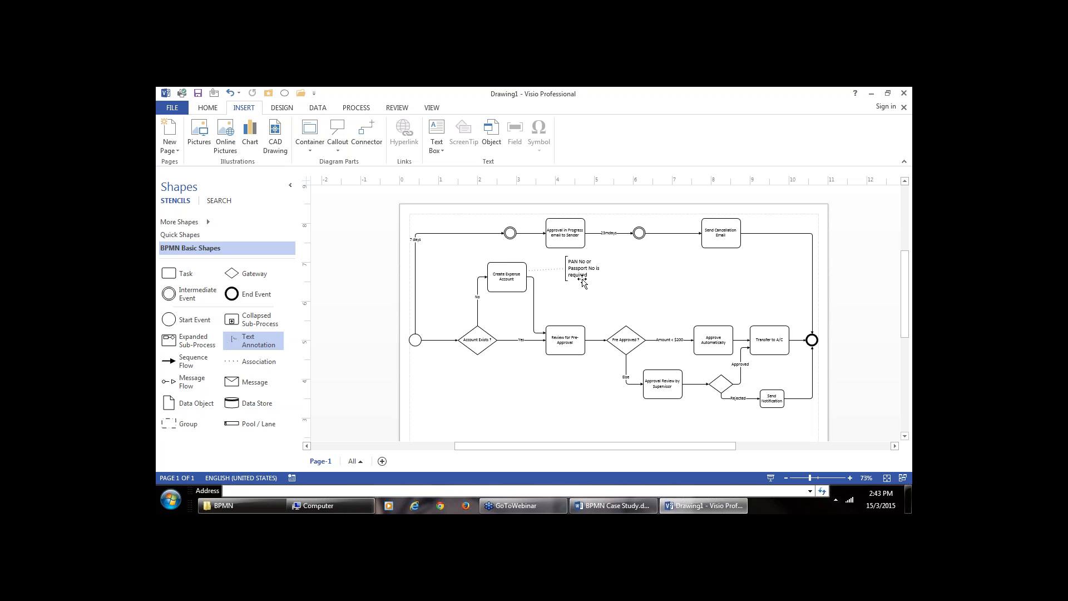
Add a group shape around "Account Exists ?", "Create Expense Account" and "Review for Pre-Approval", resized to about 4.25 in wide by 3.5 in high.
click(242, 363)
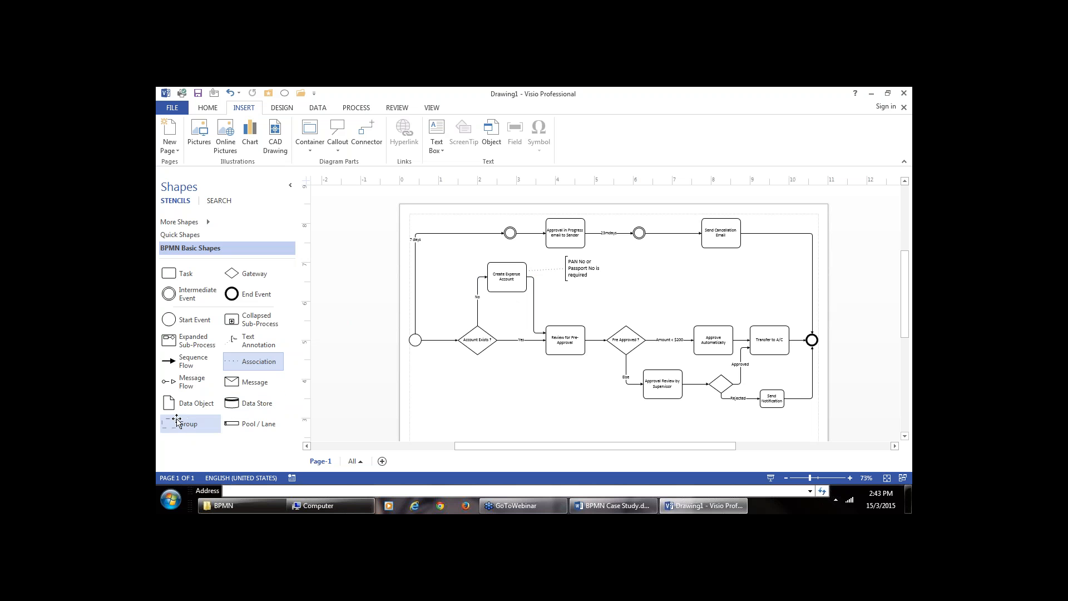
drag(173, 423, 548, 315)
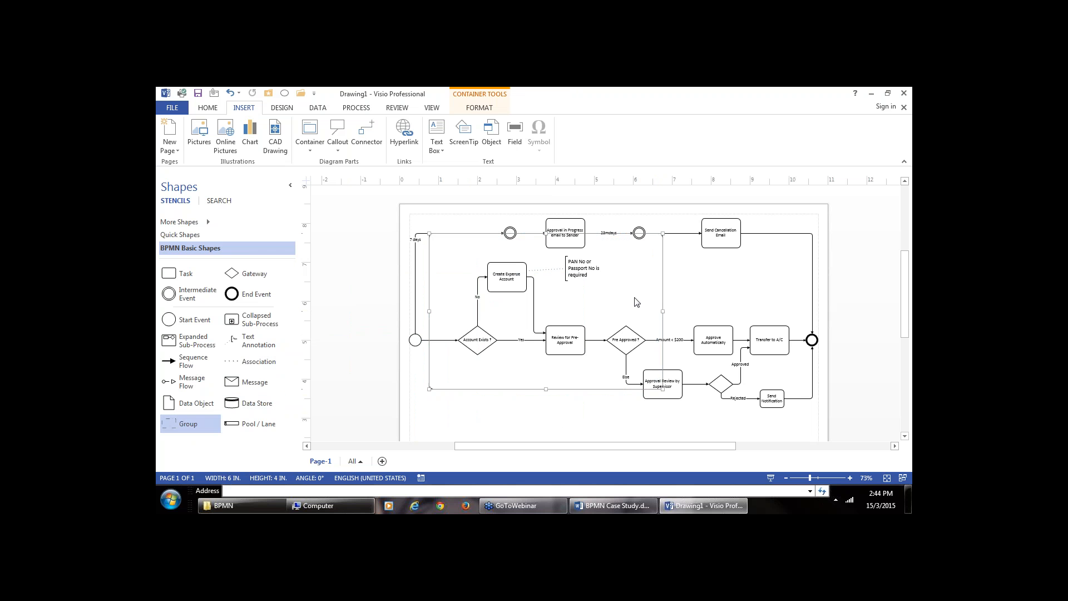
drag(662, 311, 595, 317)
mouse_move(512, 233)
mouse_down()
mouse_move(516, 259)
mouse_move(520, 252)
mouse_up()
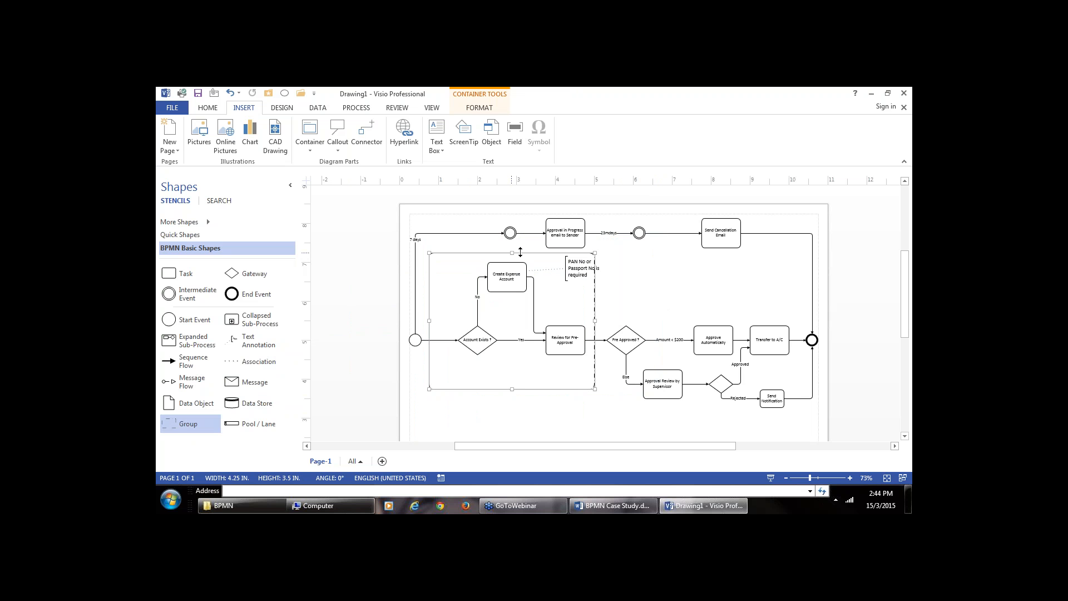
Widen the group around "Account Exists ?", "Create Expense Account" and "Review for Pre-Approval" to about 4.34 in.
click(536, 438)
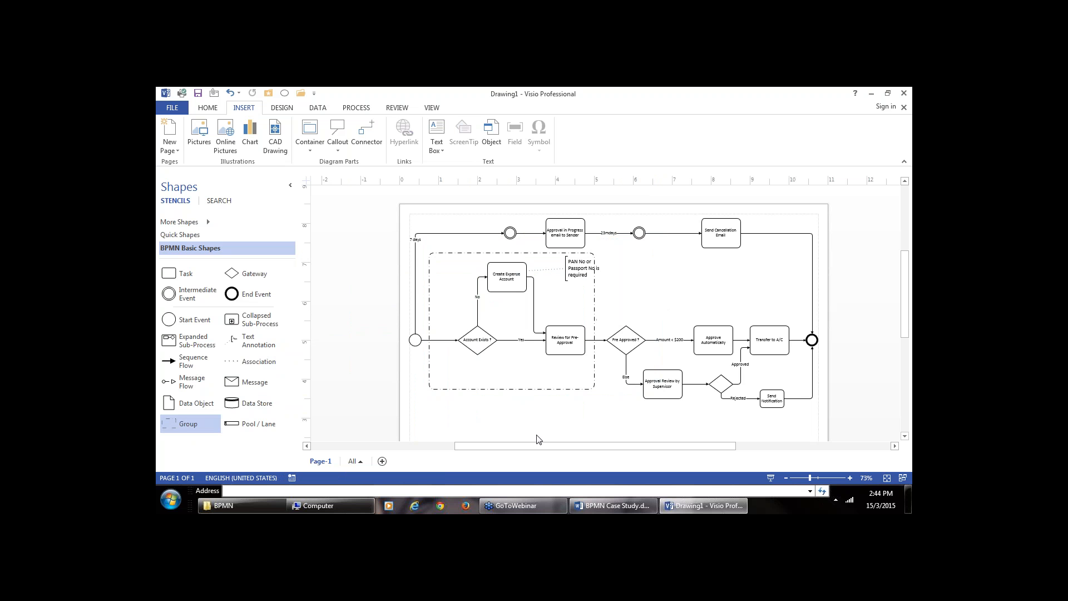
click(594, 321)
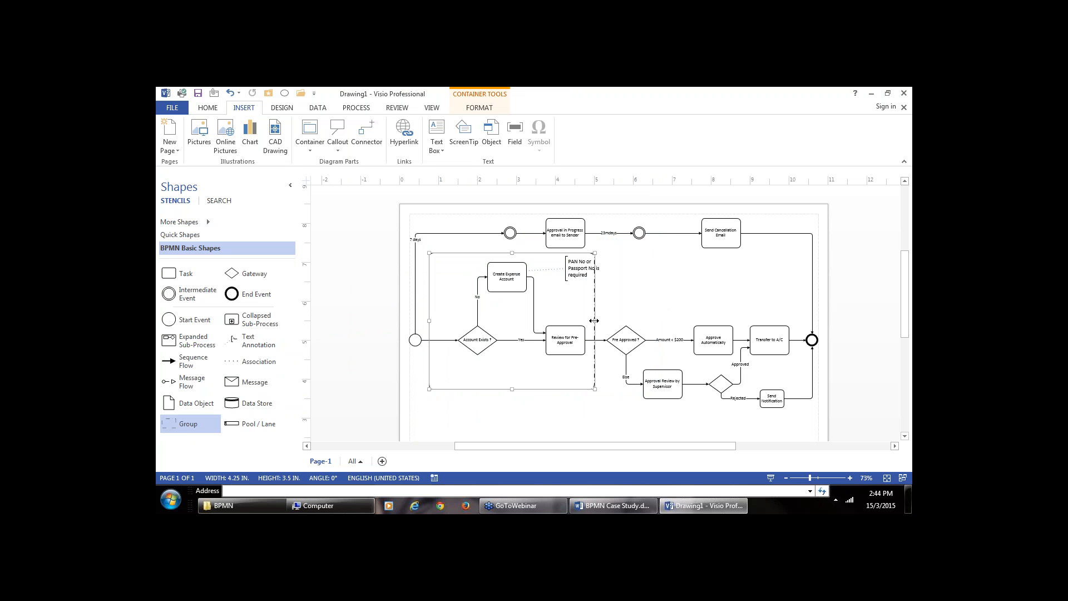
mouse_move(594, 321)
mouse_down()
mouse_move(608, 320)
mouse_move(598, 321)
mouse_up()
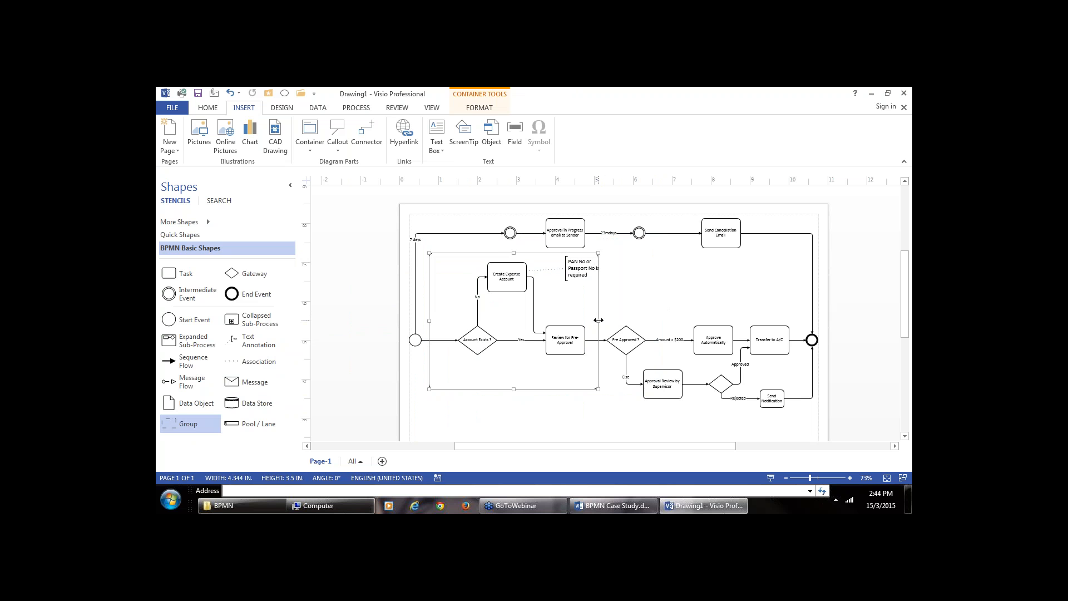
click(520, 431)
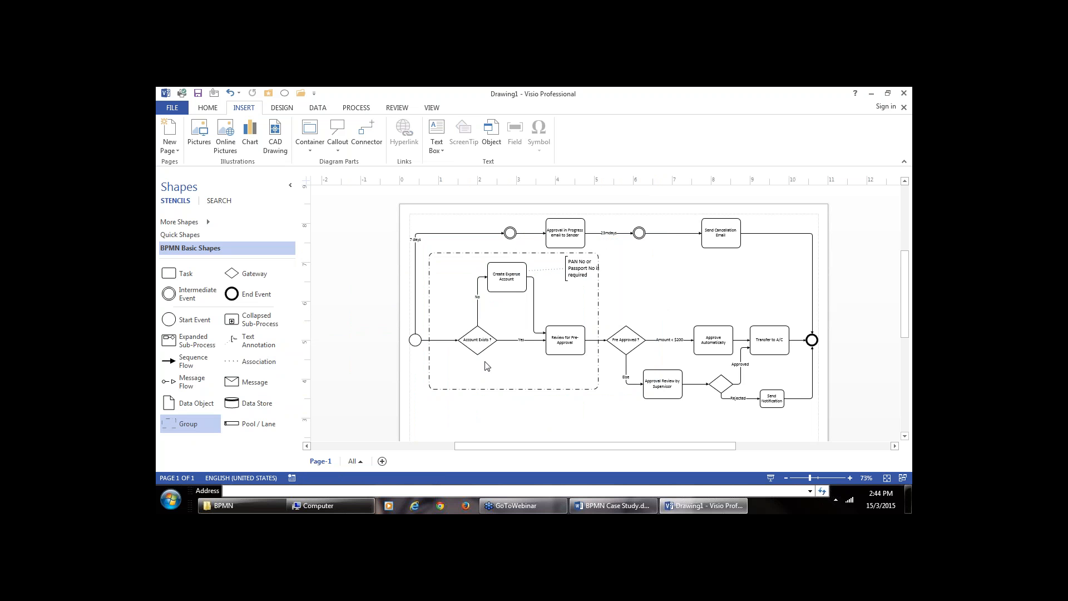
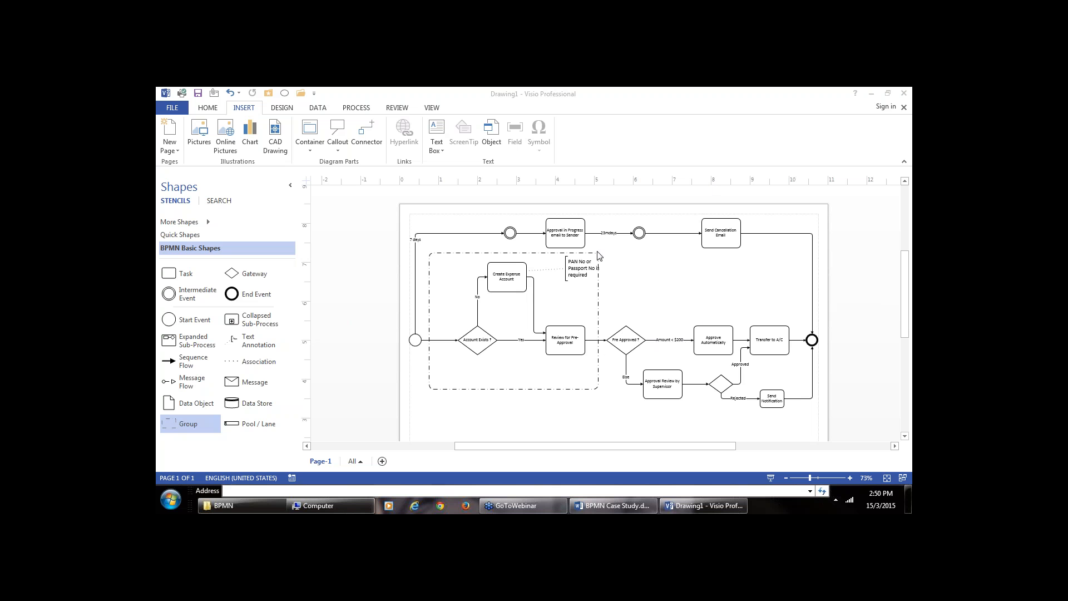
Delete the dashed group shape that surrounds "Account Exists ?", "Create Expense Account" and "Review for Pre-Approval".
click(549, 255)
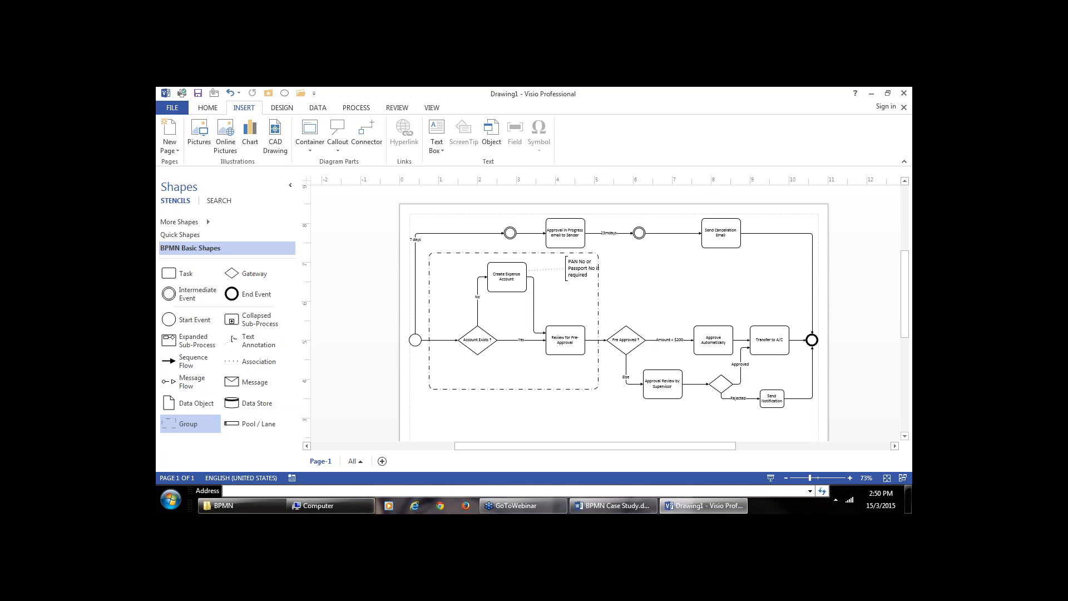
click(548, 256)
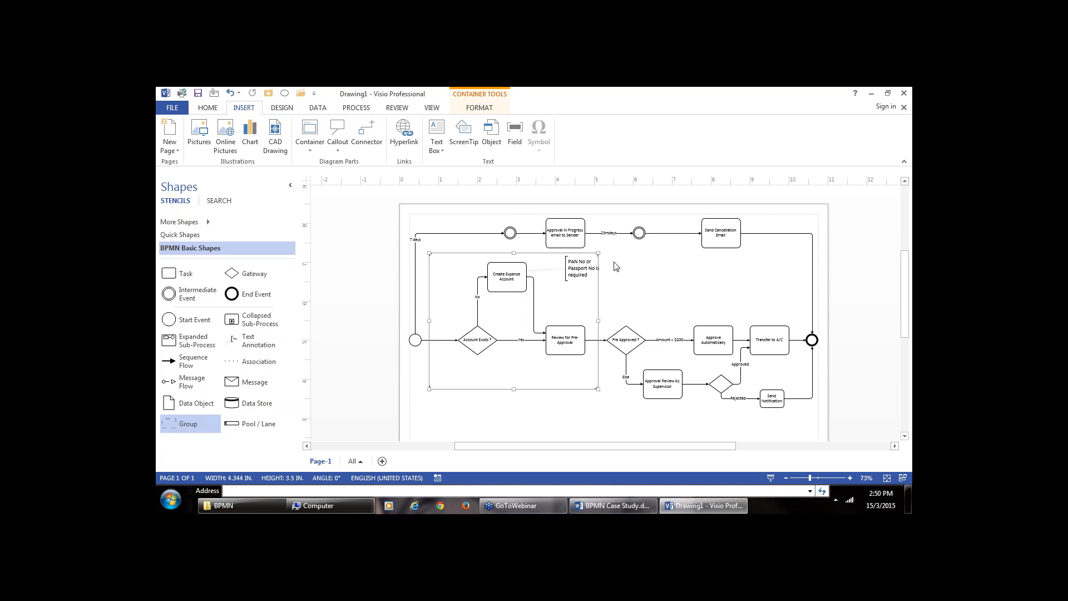
click(634, 273)
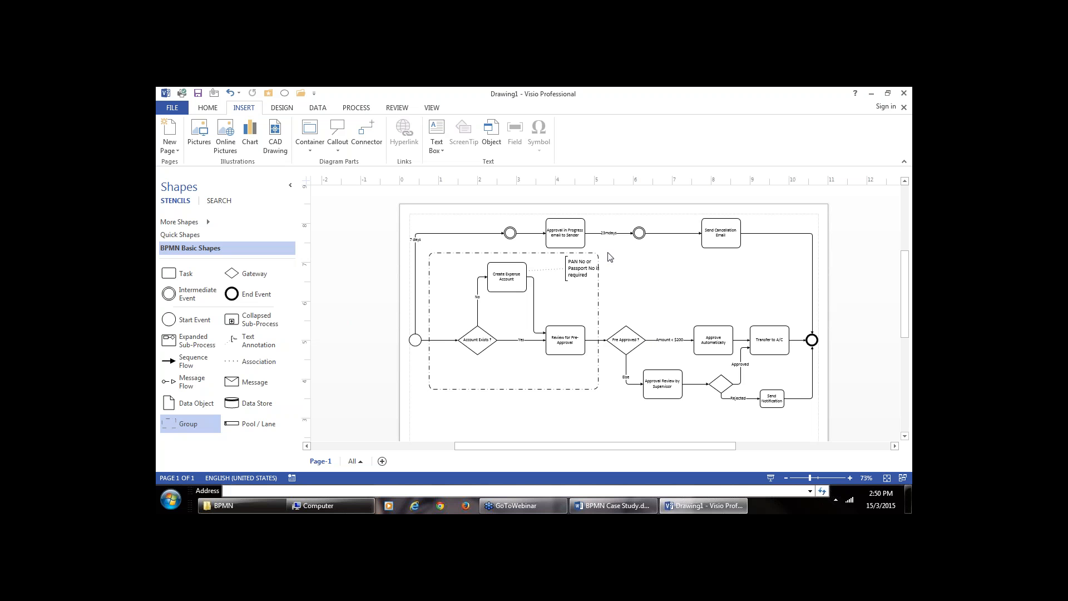
click(583, 254)
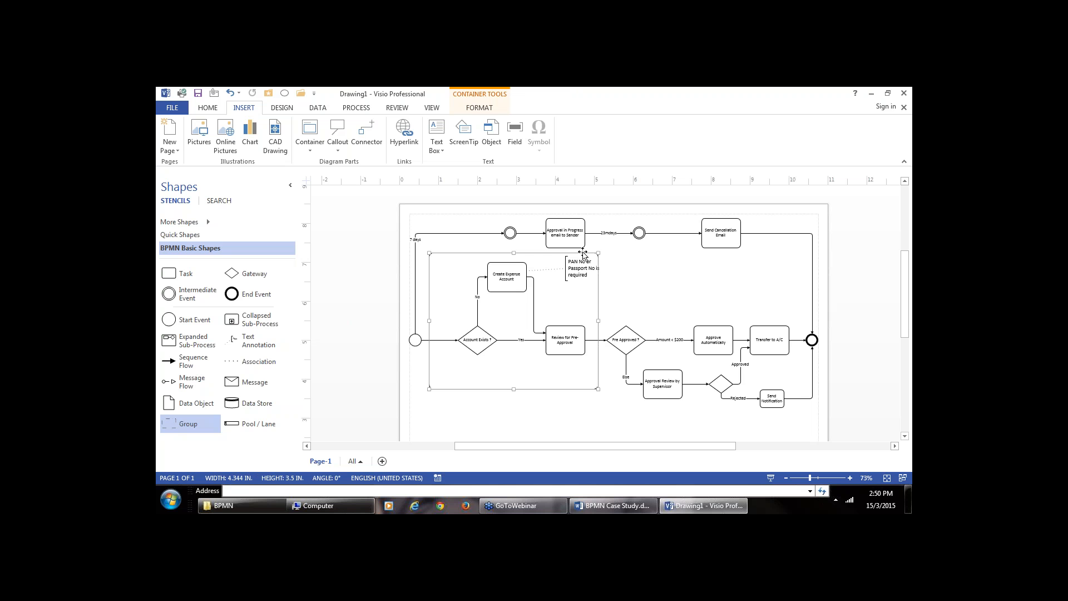
key(Delete)
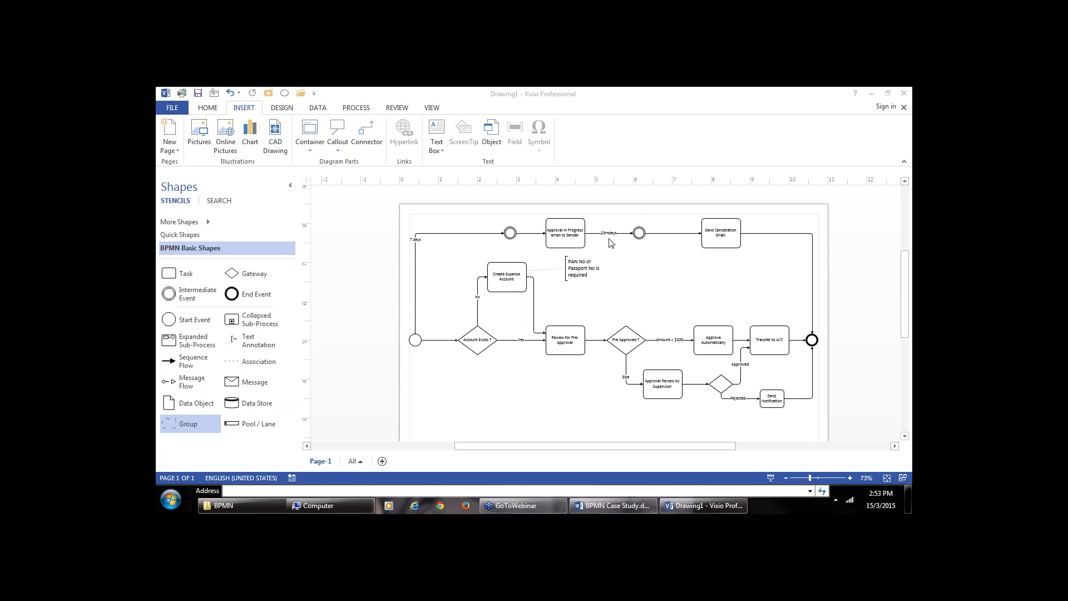
click(578, 222)
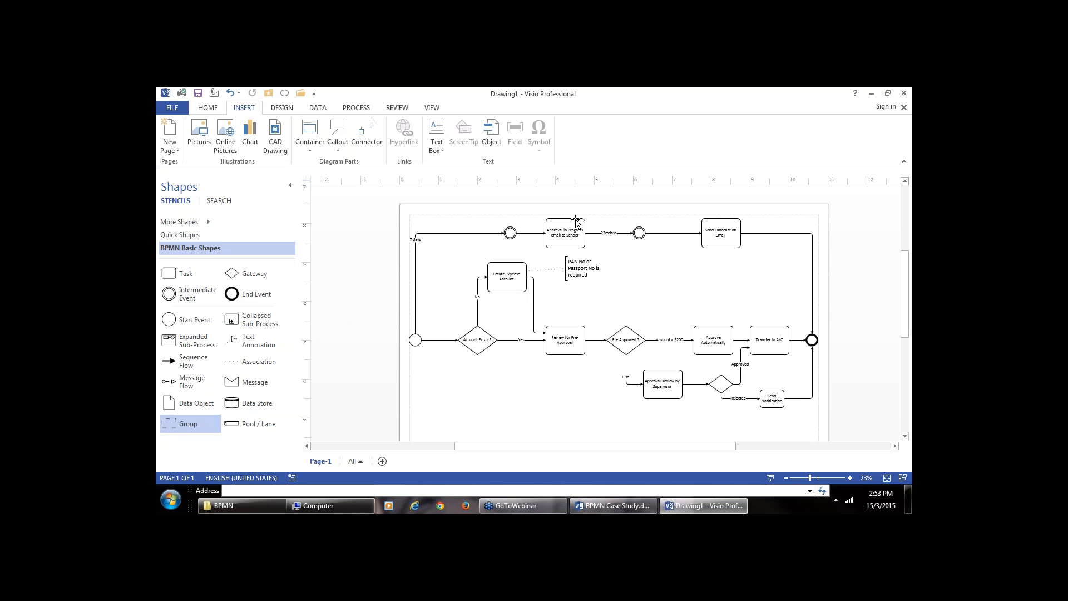
click(576, 223)
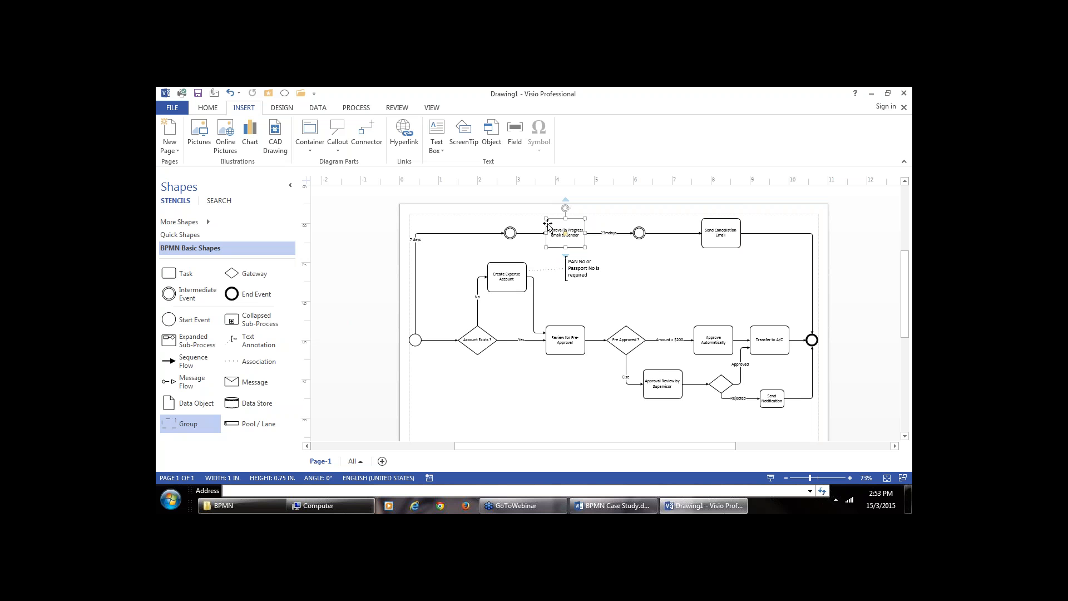
click(449, 234)
key(Escape)
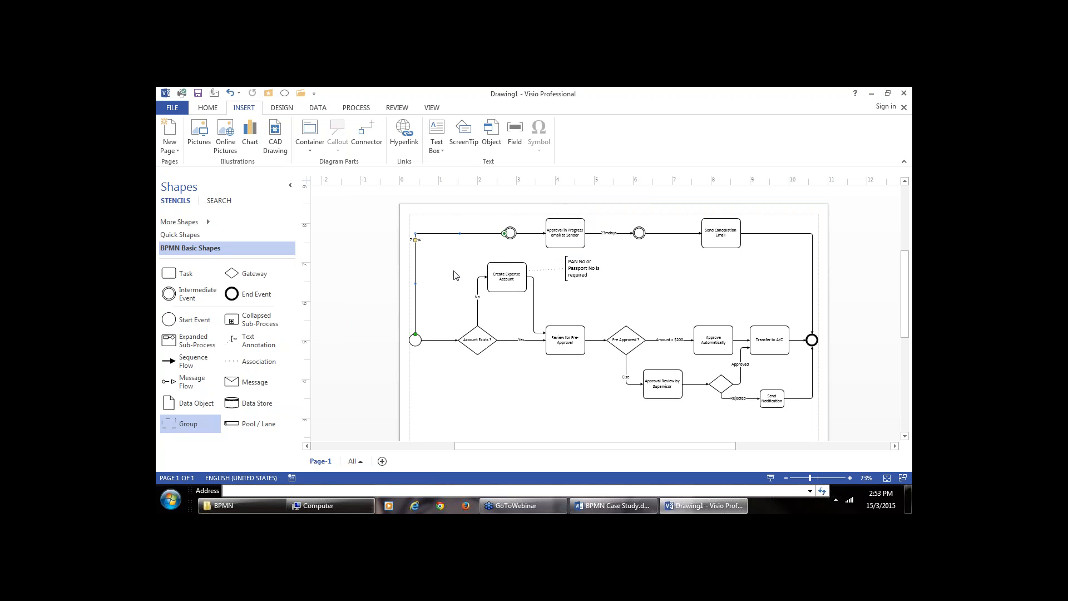
Reglue the end of the "Yes" connector to the connection point of "Review for Pre-Approval" that faces the "Account Exists ?" gateway.
click(537, 340)
mouse_move(526, 345)
mouse_down()
mouse_move(537, 341)
mouse_move(526, 340)
mouse_up()
drag(525, 340, 546, 340)
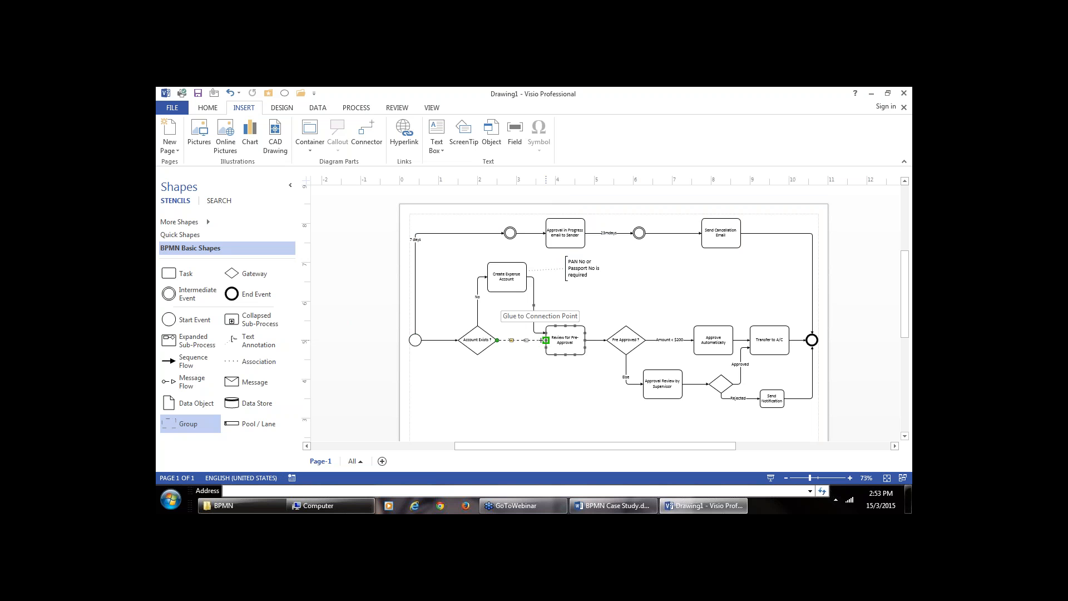
drag(546, 340, 546, 339)
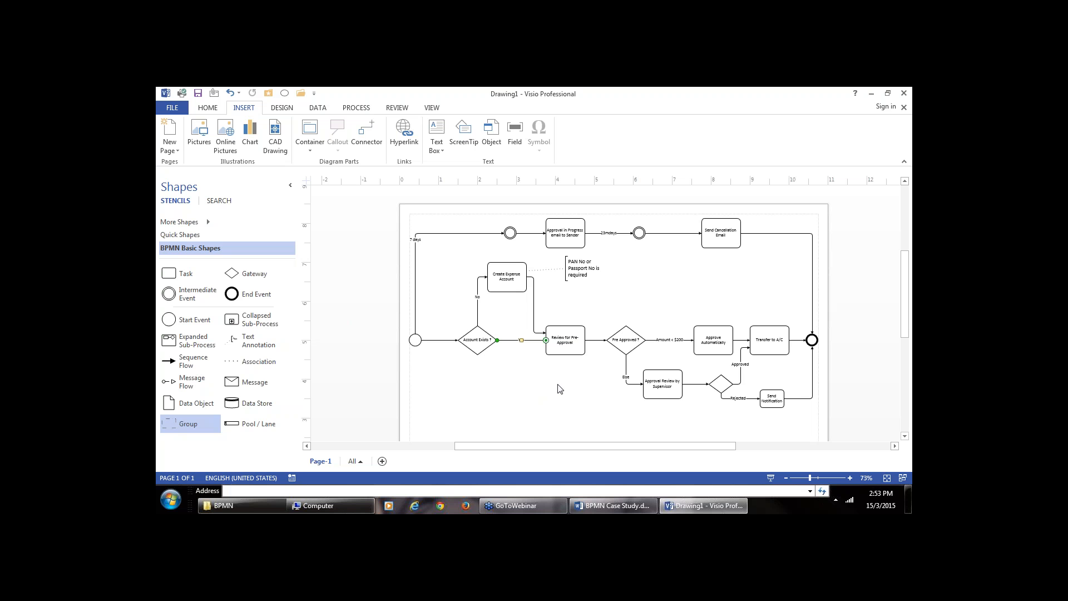
click(560, 330)
mouse_move(566, 362)
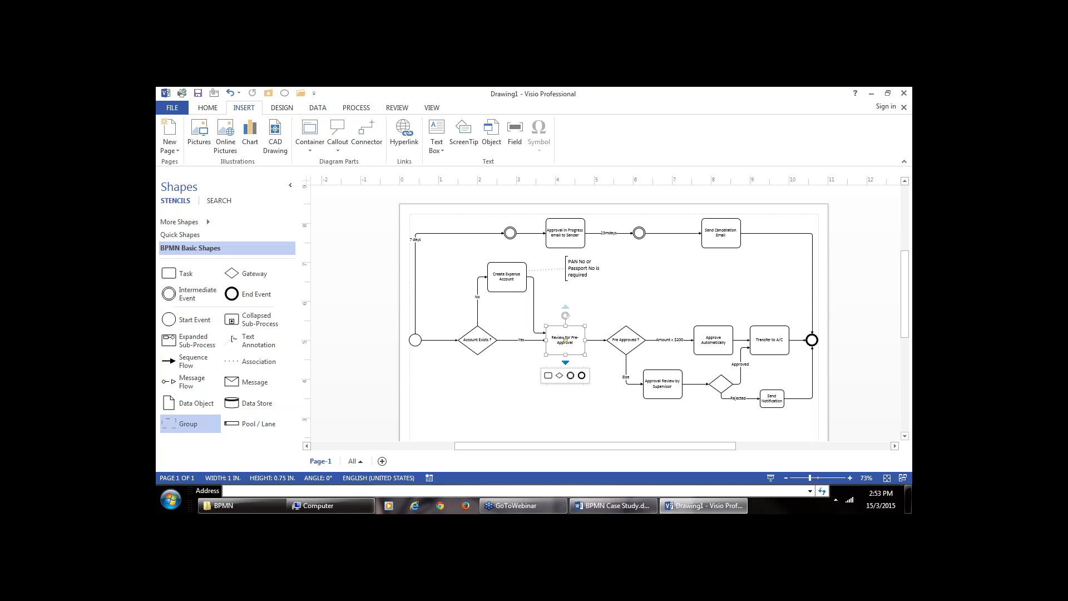
mouse_move(565, 340)
mouse_down()
mouse_move(565, 399)
mouse_move(565, 340)
mouse_up()
Try gluing the end of the "Yes" connector to the whole "Review for Pre-Approval" shape, and undo the change.
click(519, 340)
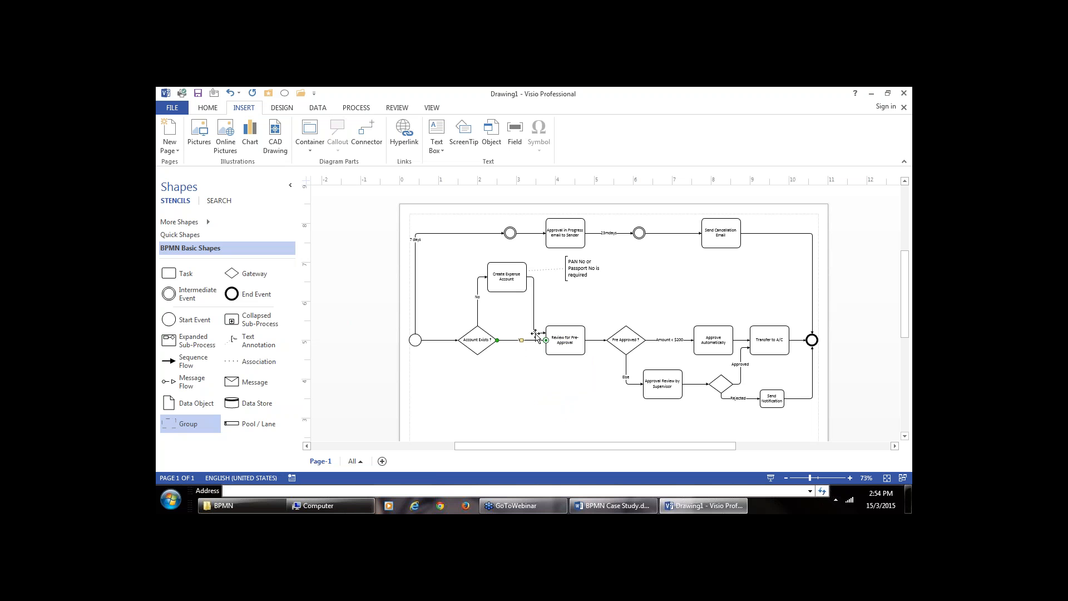
mouse_move(547, 340)
mouse_down()
mouse_move(529, 340)
mouse_move(569, 337)
mouse_up()
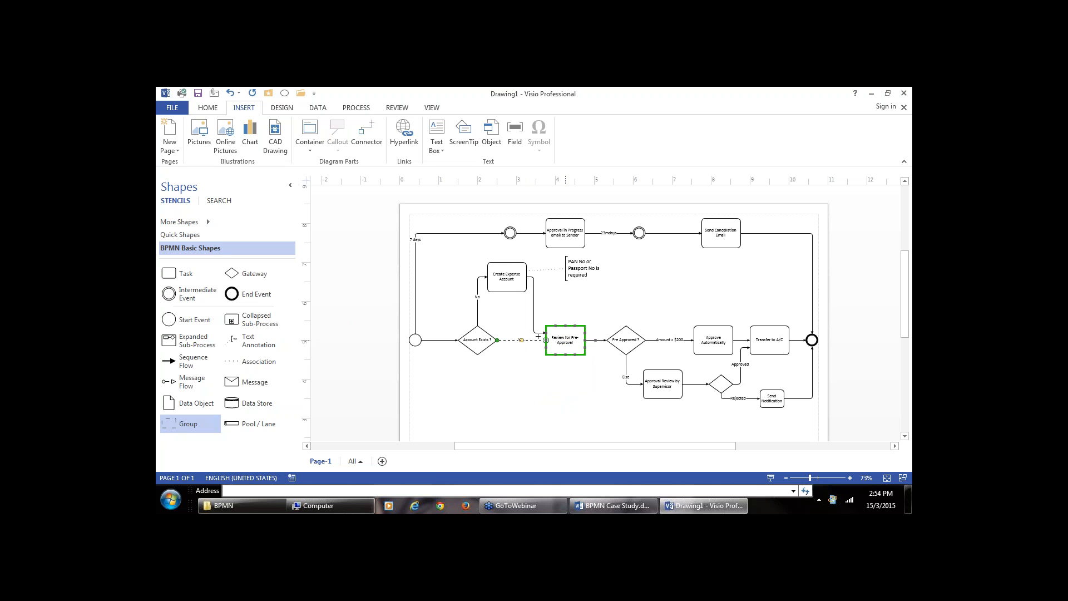
drag(568, 337, 568, 339)
key(ctrl+z)
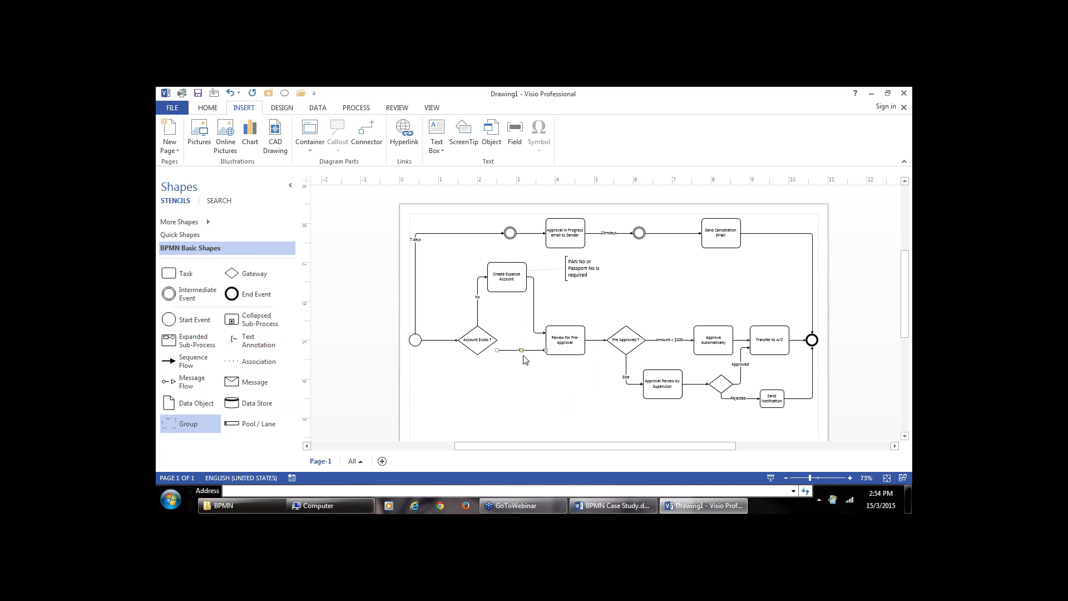
Reattach the "Yes" connector so that it runs from the "Account Exists ?" gateway to "Review for Pre-Approval".
mouse_move(523, 340)
mouse_down()
mouse_move(561, 340)
mouse_move(541, 340)
mouse_up()
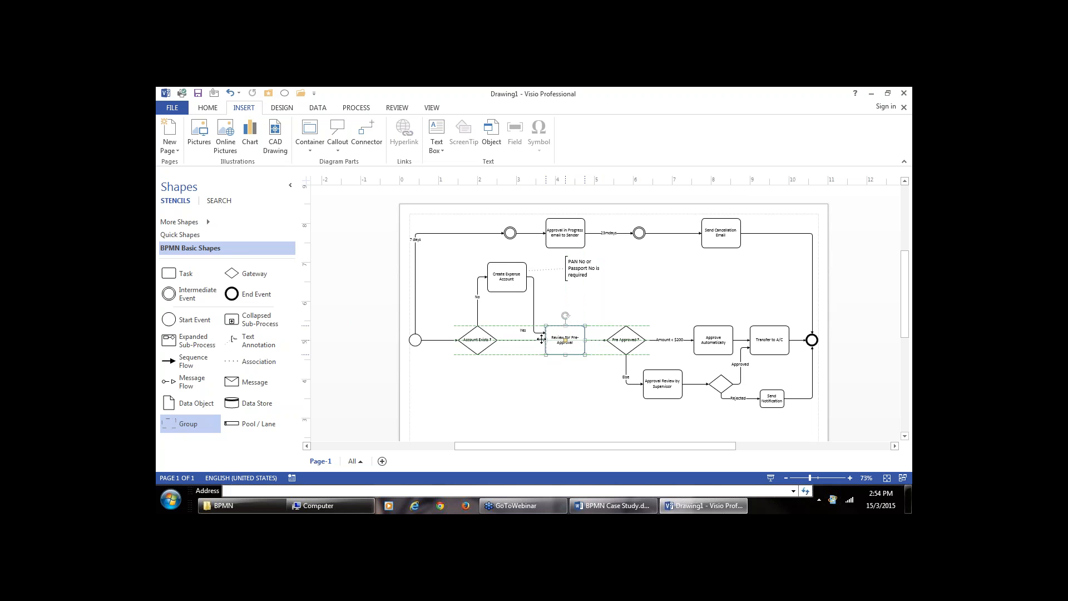
click(522, 340)
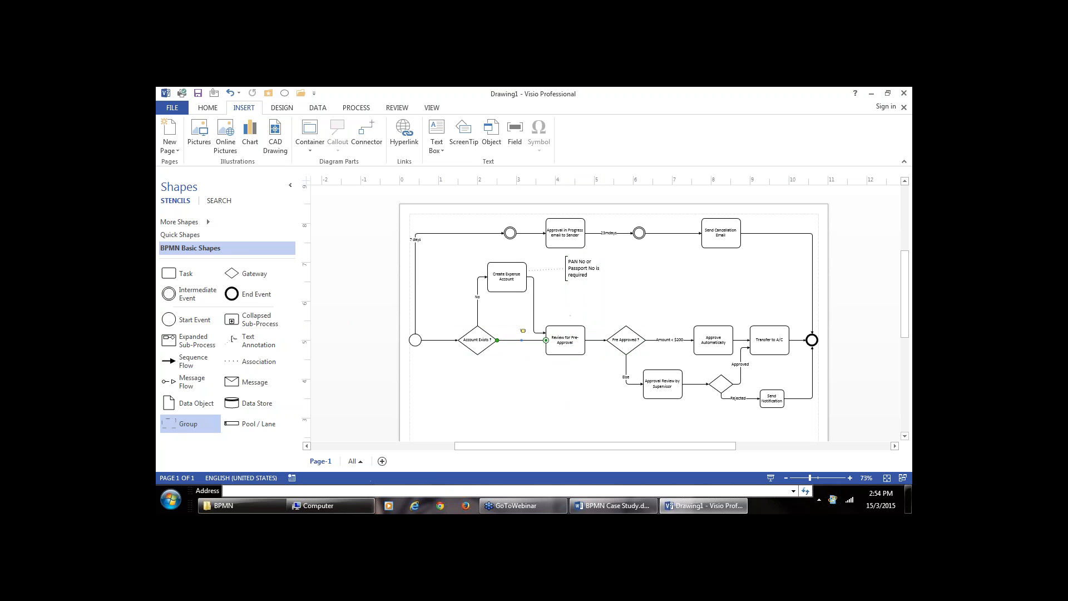
drag(522, 340, 553, 342)
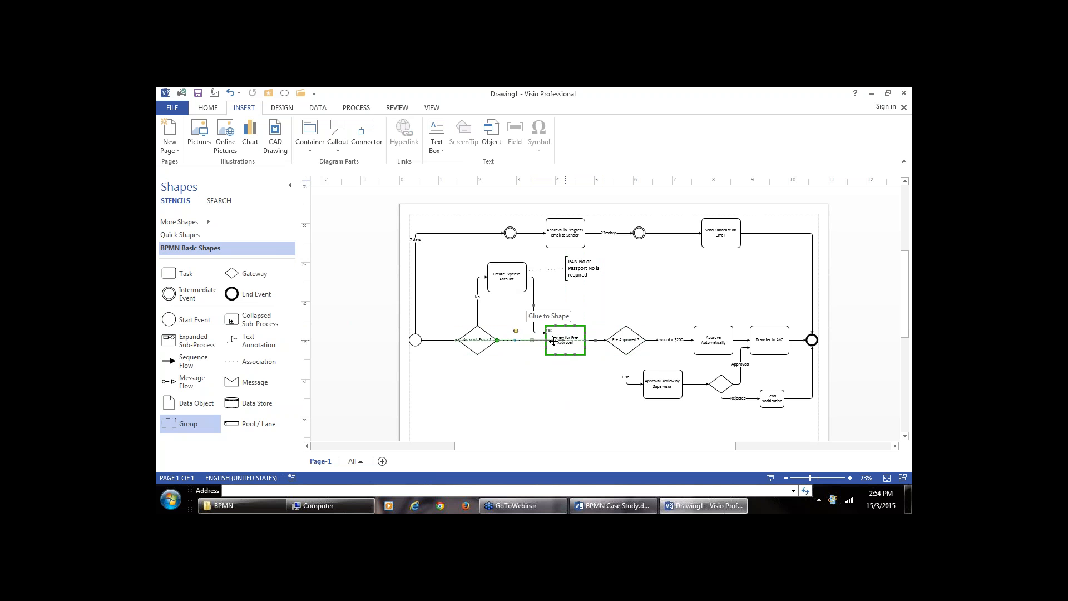
drag(554, 342, 553, 341)
drag(553, 341, 551, 343)
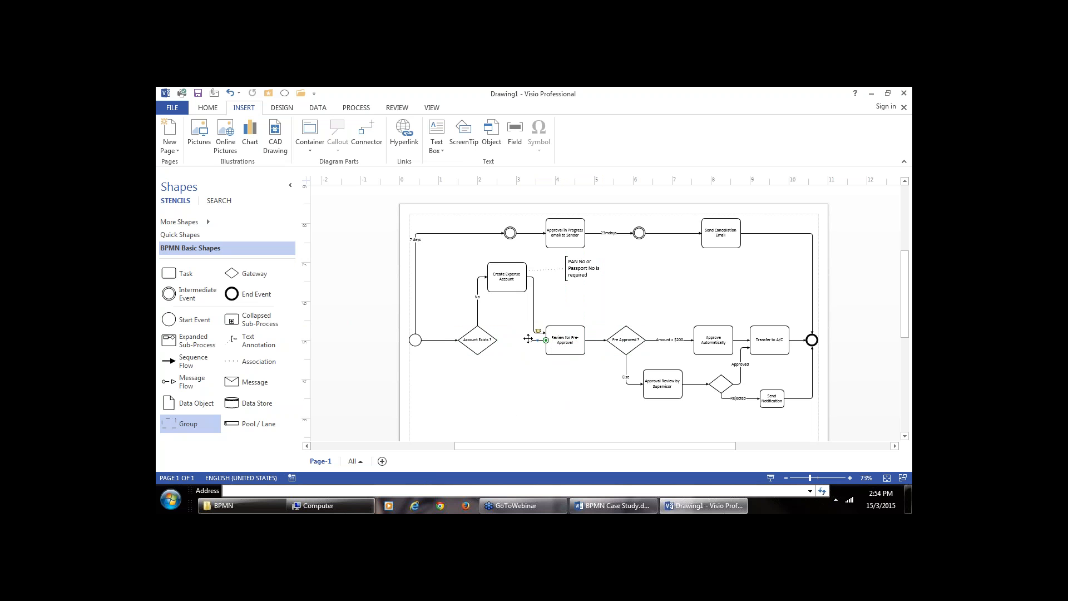
drag(529, 340, 497, 340)
key(ctrl+z)
key(ctrl+y)
Move the "Review for Pre-Approval" task down to the level of "Approval Review by Supervisor".
click(575, 328)
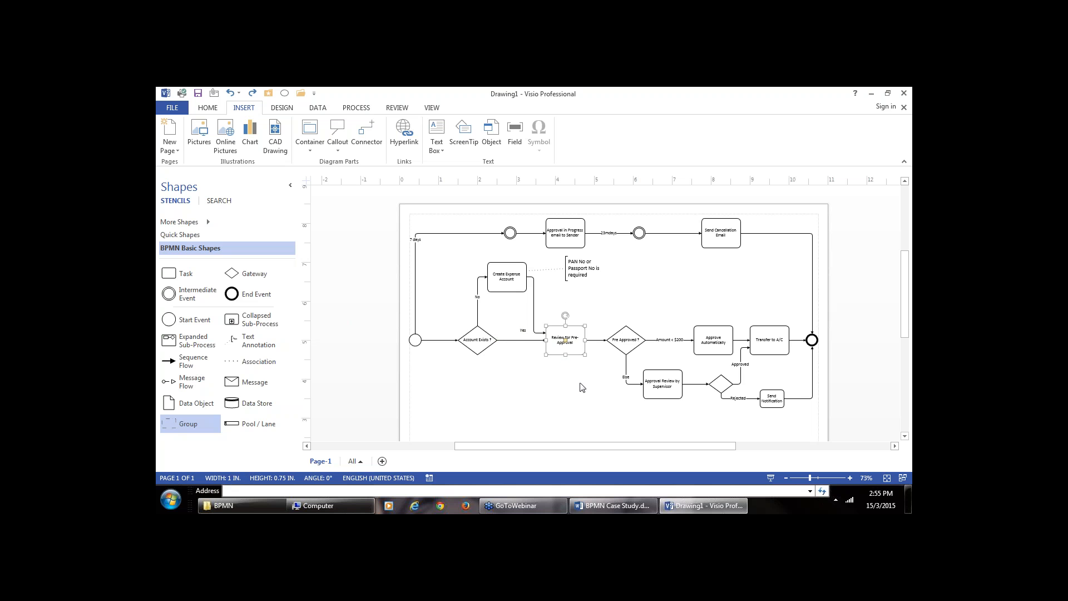
key(Down)
key(Down)
key(Down)
key(Down)
key(Down)
key(Down)
key(Down)
key(Down)
key(Down)
key(Down)
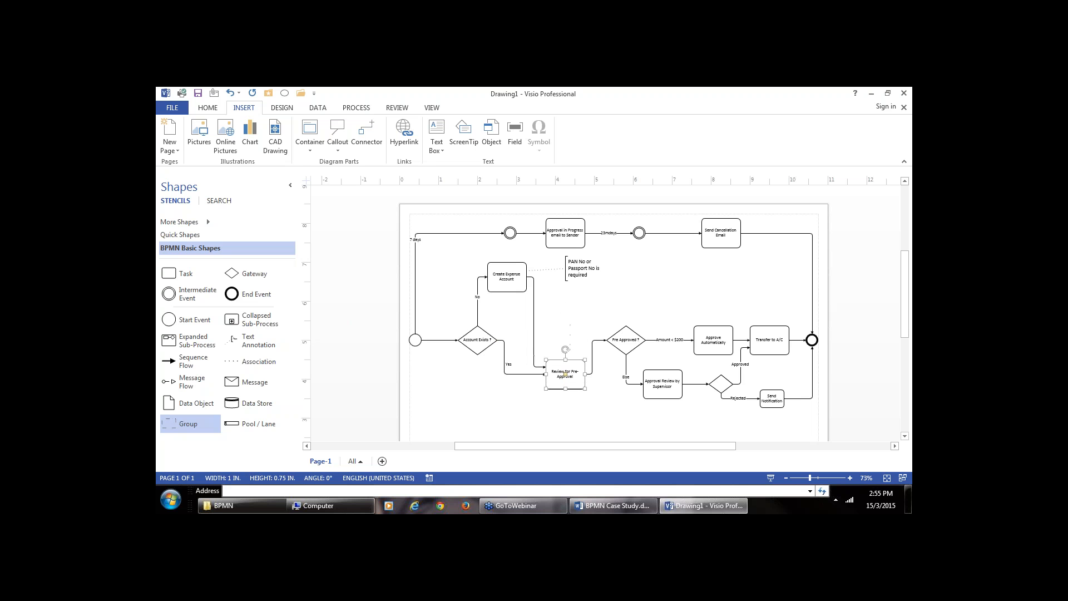
key(Down)
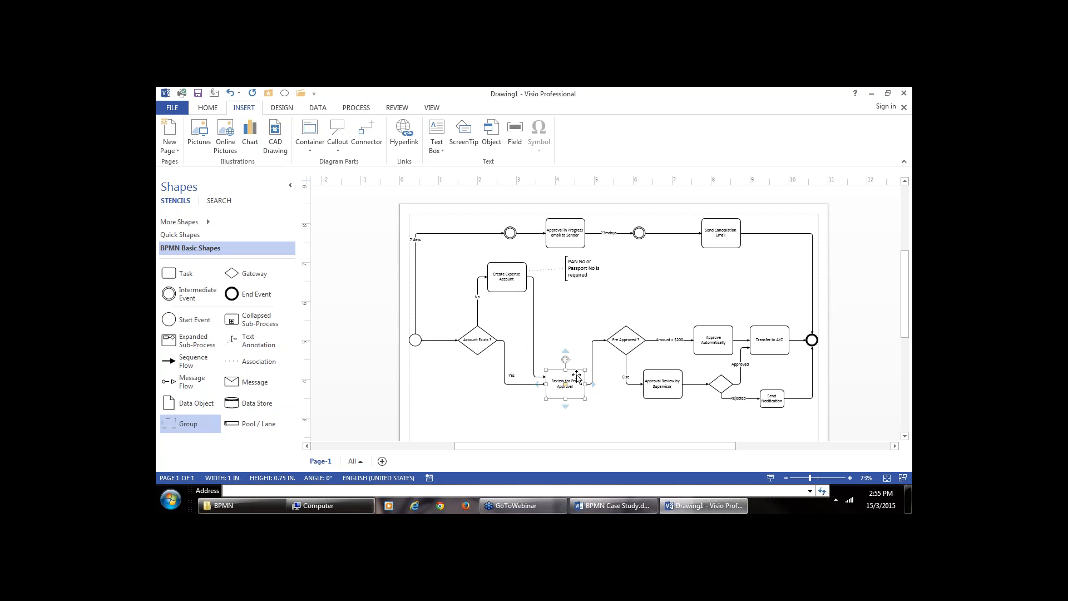
click(637, 414)
Move "Review for Pre-Approval" back up in line with the "Account Exists ?" and "Pre Approved ?" gateways.
scroll(639, 414, up, 1)
scroll(638, 415, up, 1)
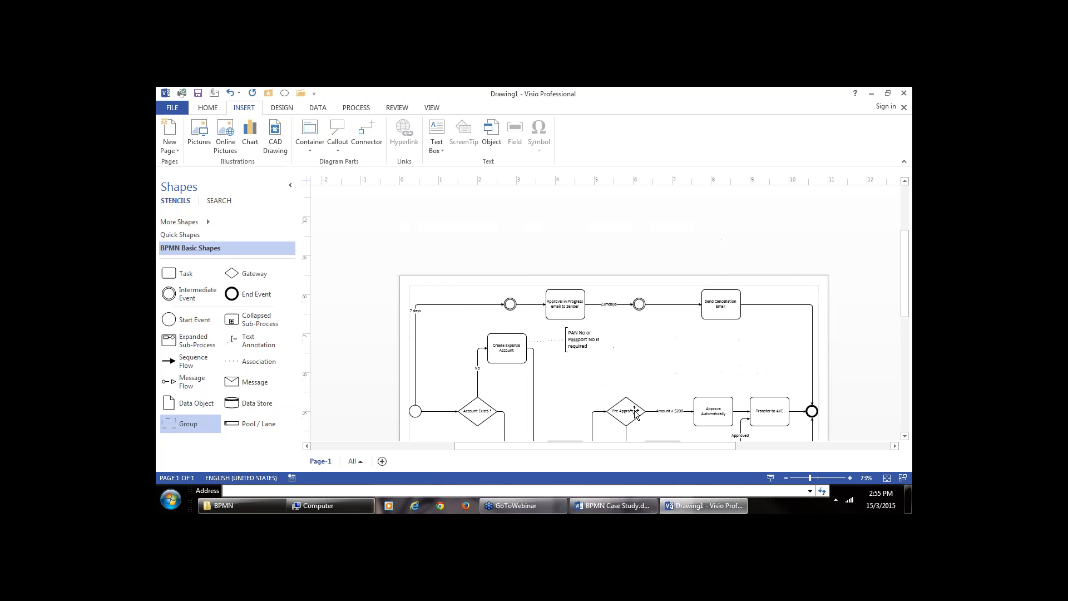
scroll(550, 397, down, 3)
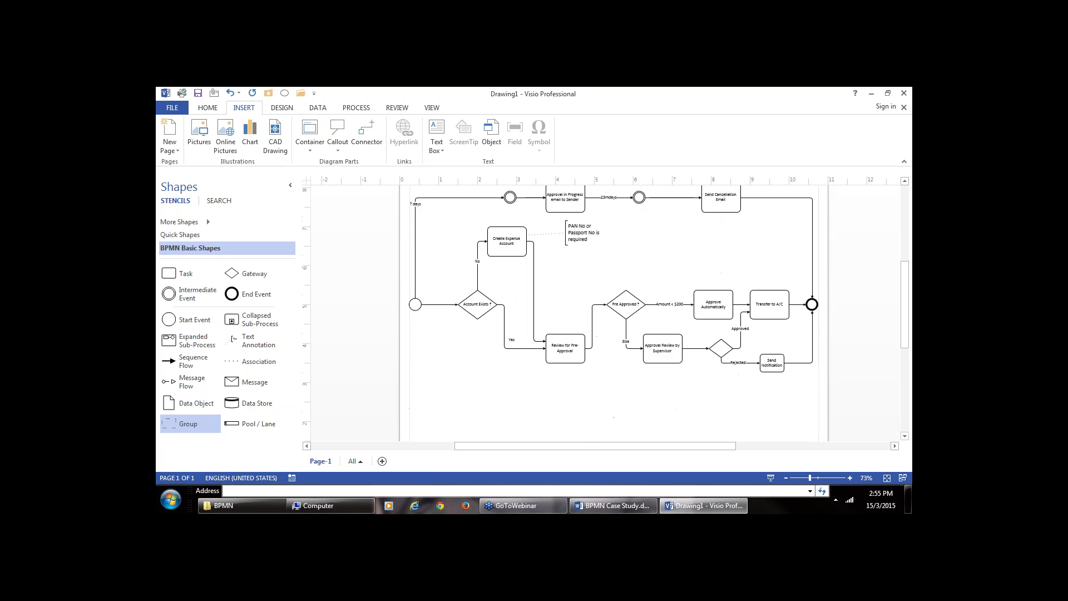
click(565, 348)
drag(565, 348, 565, 305)
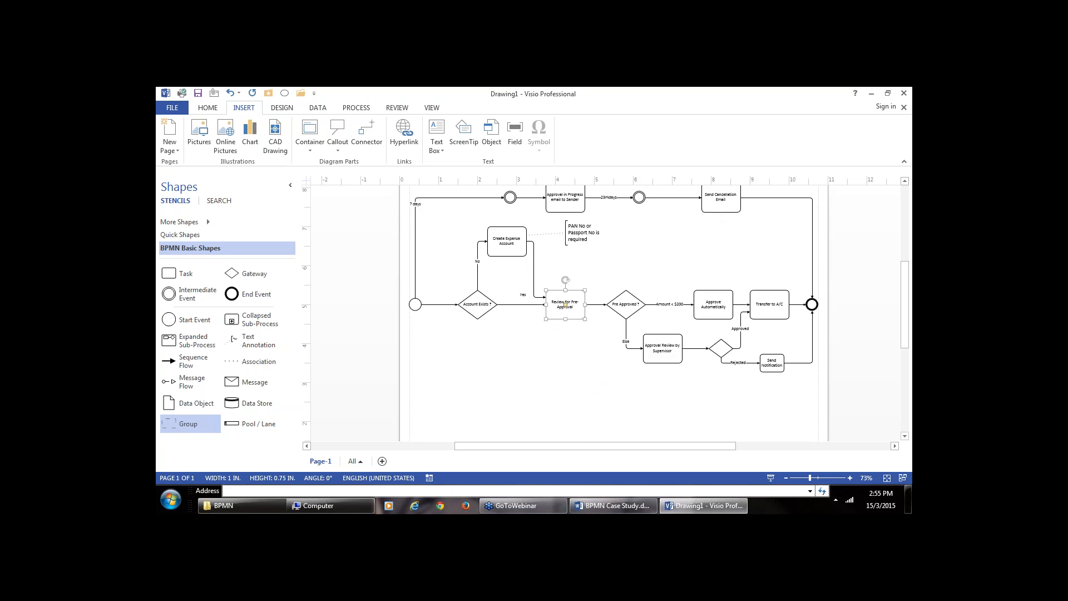
Glue the end of the "Yes" connector to "Review for Pre-Approval" again, undoing and redoing the change once.
click(546, 305)
drag(546, 305, 568, 303)
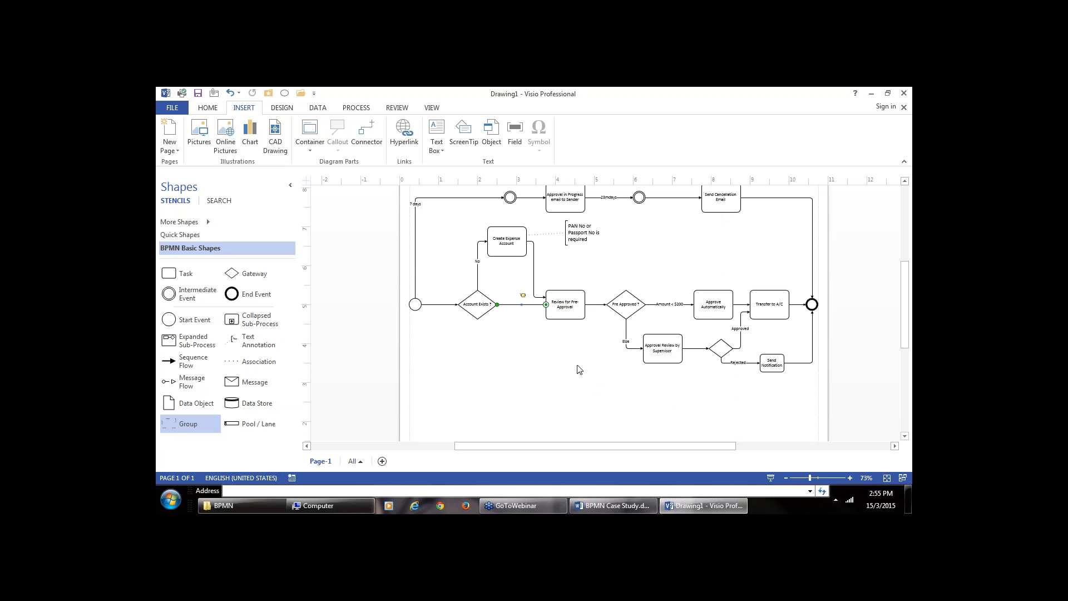
key(ctrl+z)
key(ctrl+y)
click(561, 302)
click(575, 350)
Move the "Review for Pre-Approval" task straight down, well below the row of the "Account Exists ?" gateway.
click(565, 305)
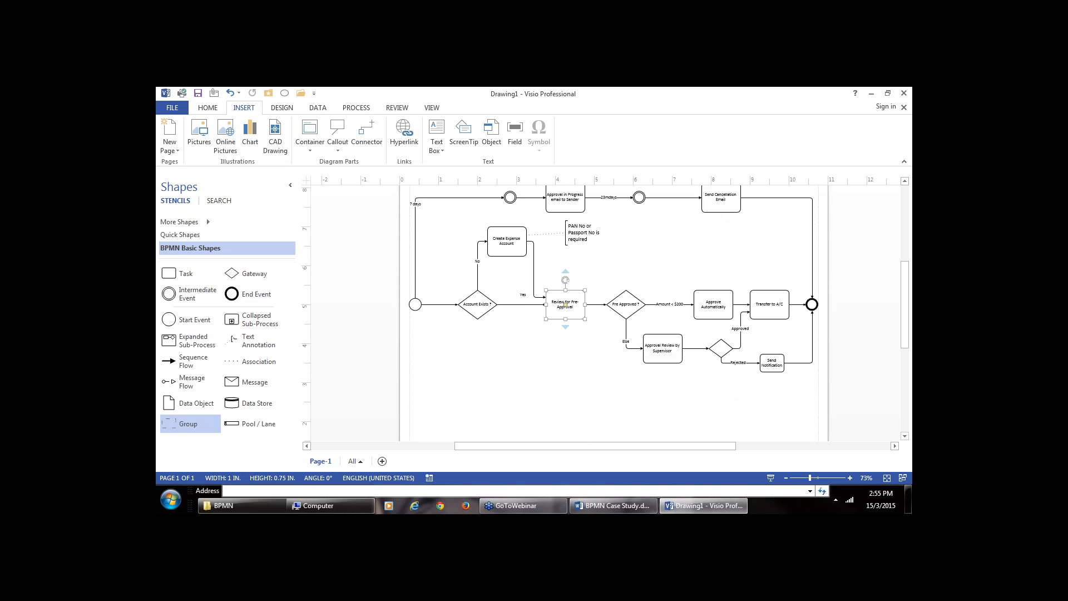
key(Down)
key(Down)
key(Down)
key(Down)
key(Down)
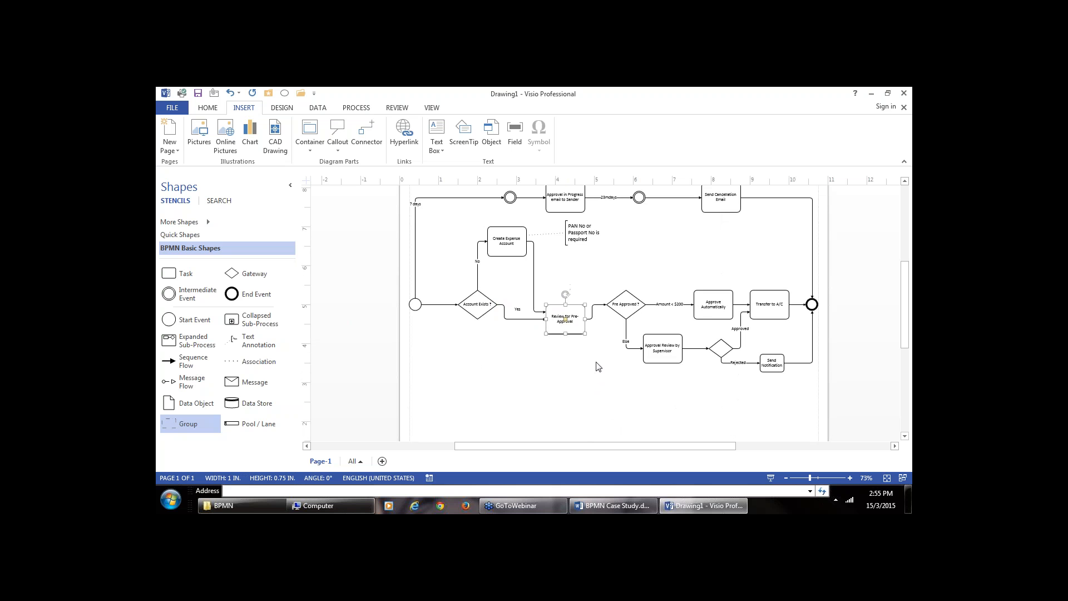
key(Down)
key(Down)
key(Down)
key(Down)
key(Down)
key(Down)
key(Down)
key(Down)
key(Down)
key(Down)
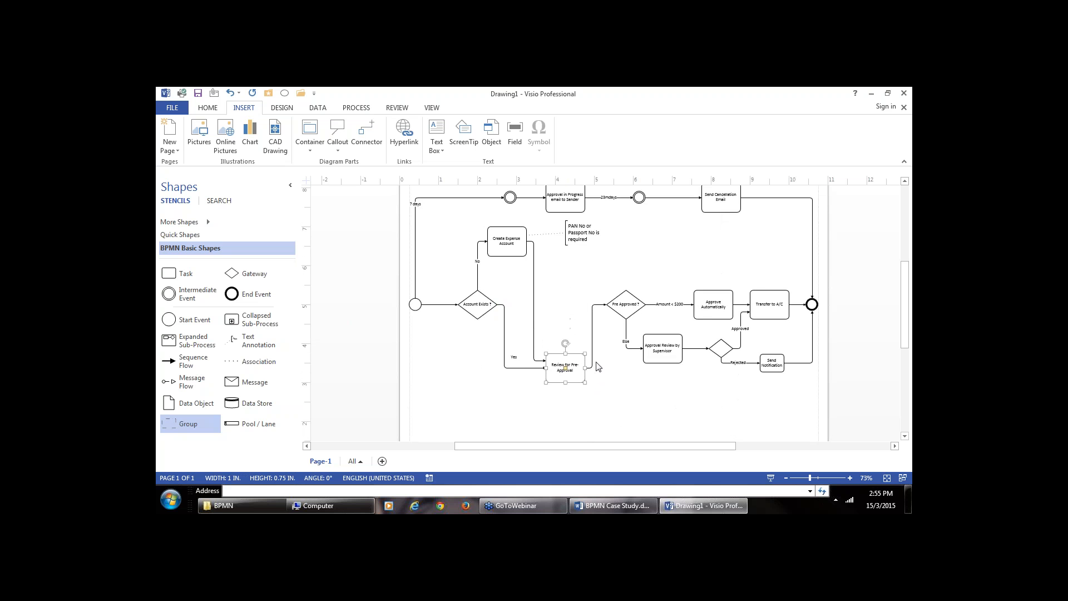
key(Down)
key(Down)
key(Down)
key(Down)
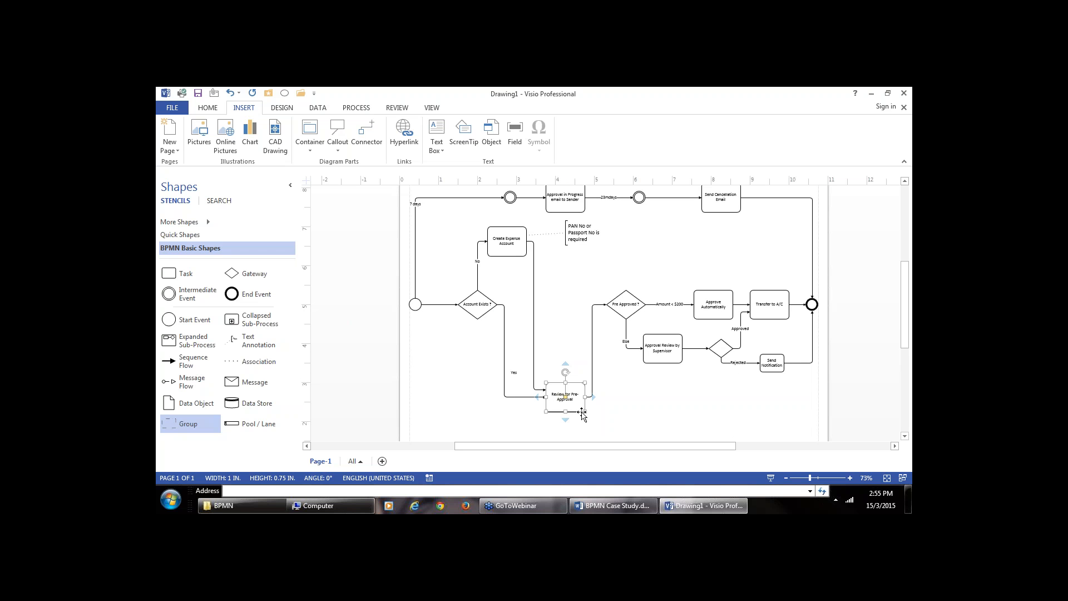
click(586, 418)
click(565, 398)
drag(565, 397, 567, 407)
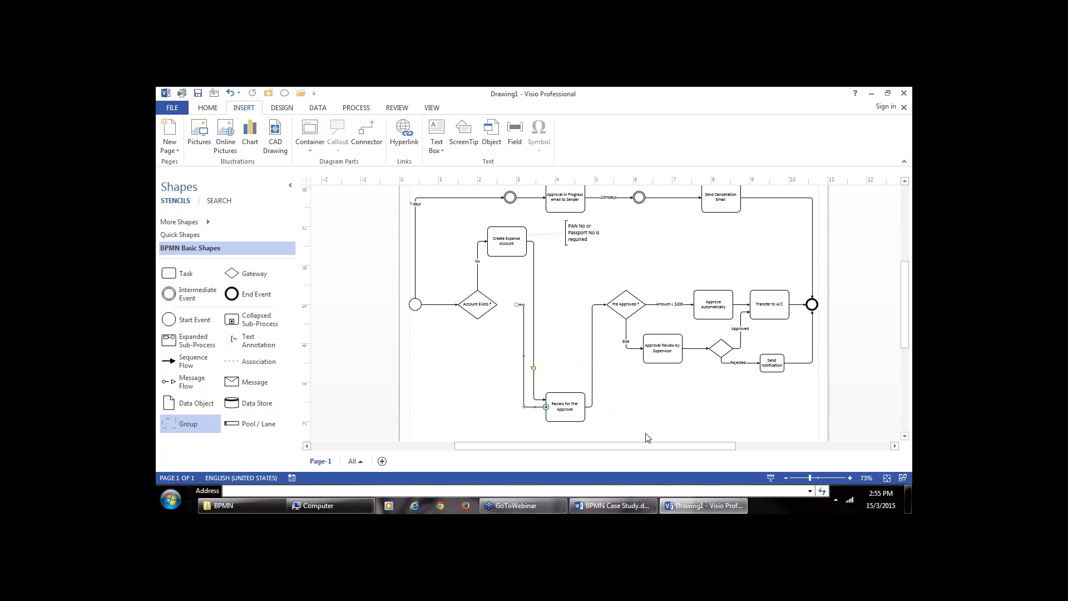
Glue the start of the "Yes" connector to the "Account Exists ?" gateway, undoing and redoing the change once.
drag(522, 304, 501, 305)
key(ctrl+z)
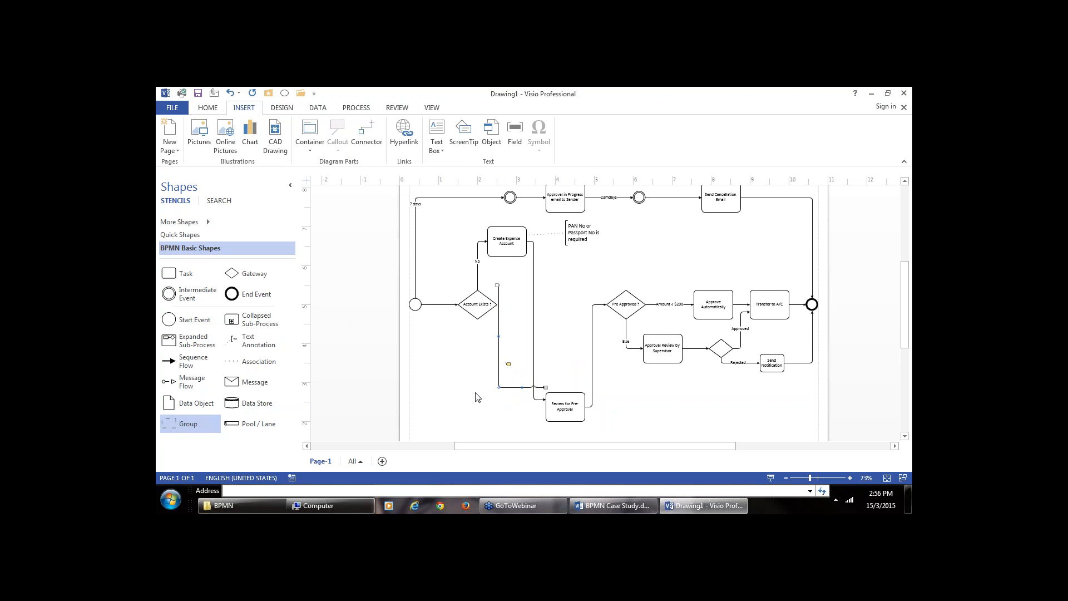
key(ctrl+y)
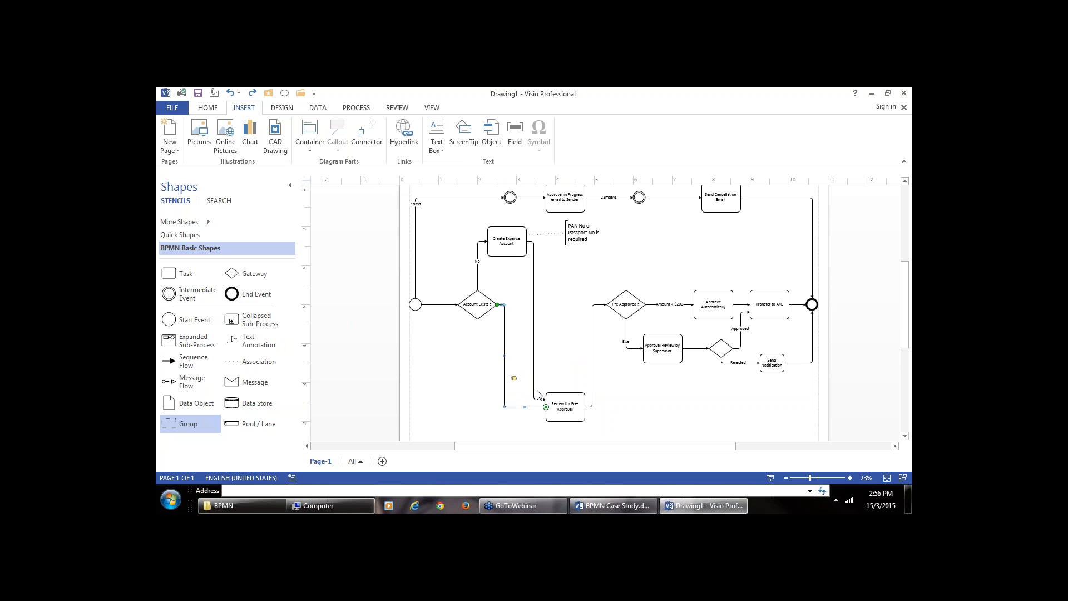
Move the "Review for Pre-Approval" task back up between the "Account Exists ?" and "Pre Approved ?" gateways and select the "Yes" connector.
click(563, 396)
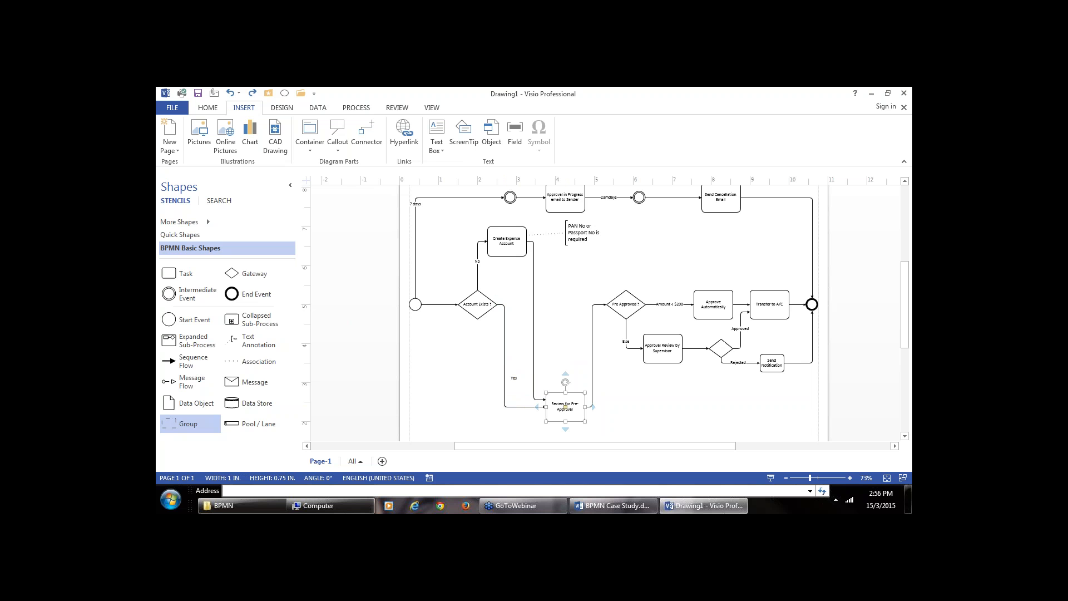
drag(565, 407, 566, 306)
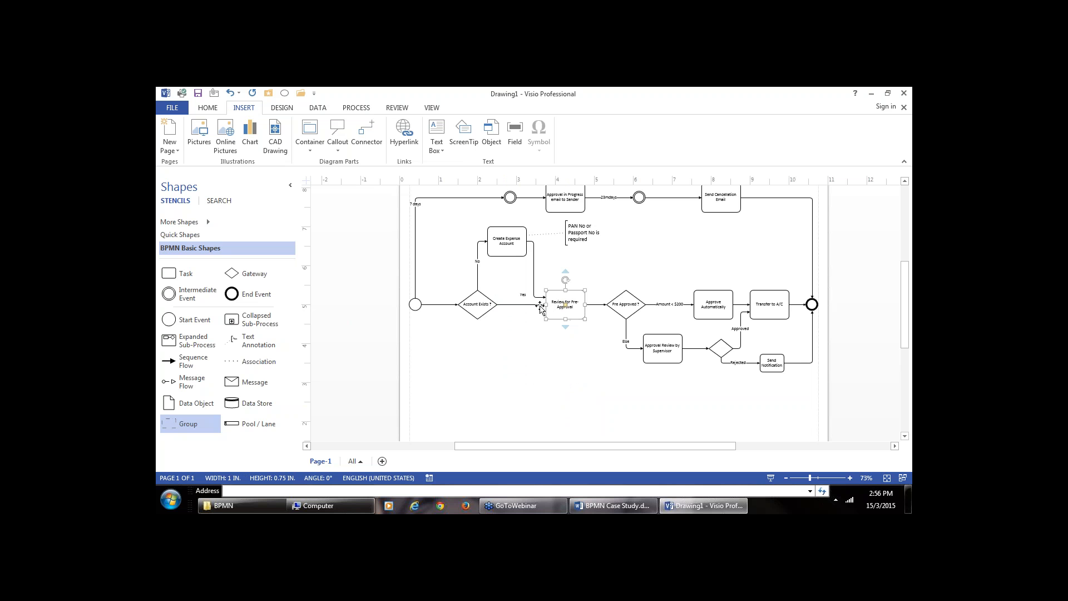
drag(541, 304, 499, 303)
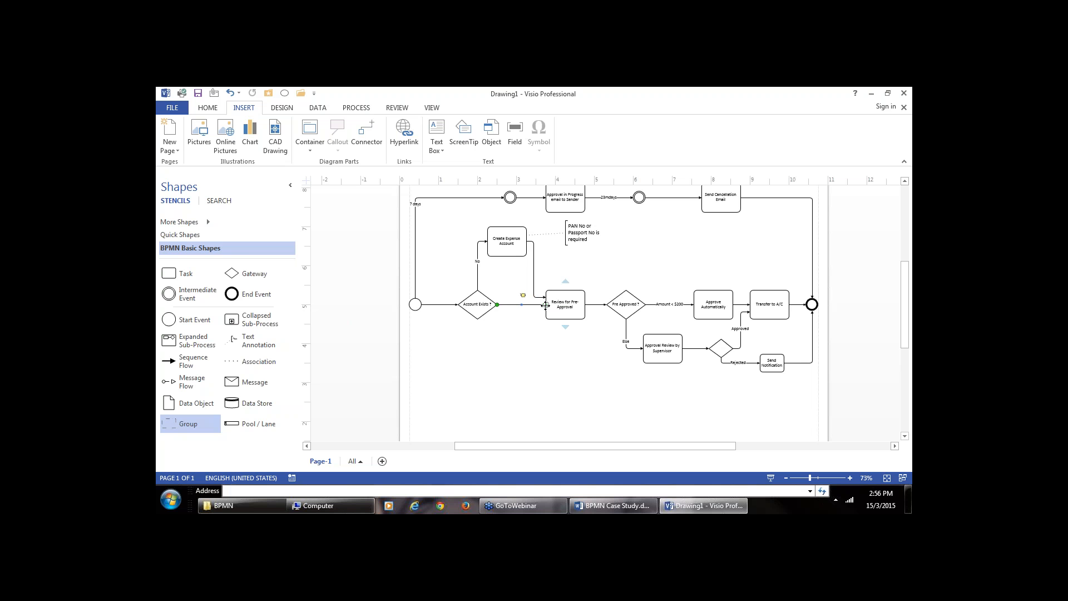
Widen the "Review for Pre-Approval" task toward the "Account Exists ?" gateway to about 1.34 in.
click(565, 303)
drag(569, 302, 576, 302)
click(571, 293)
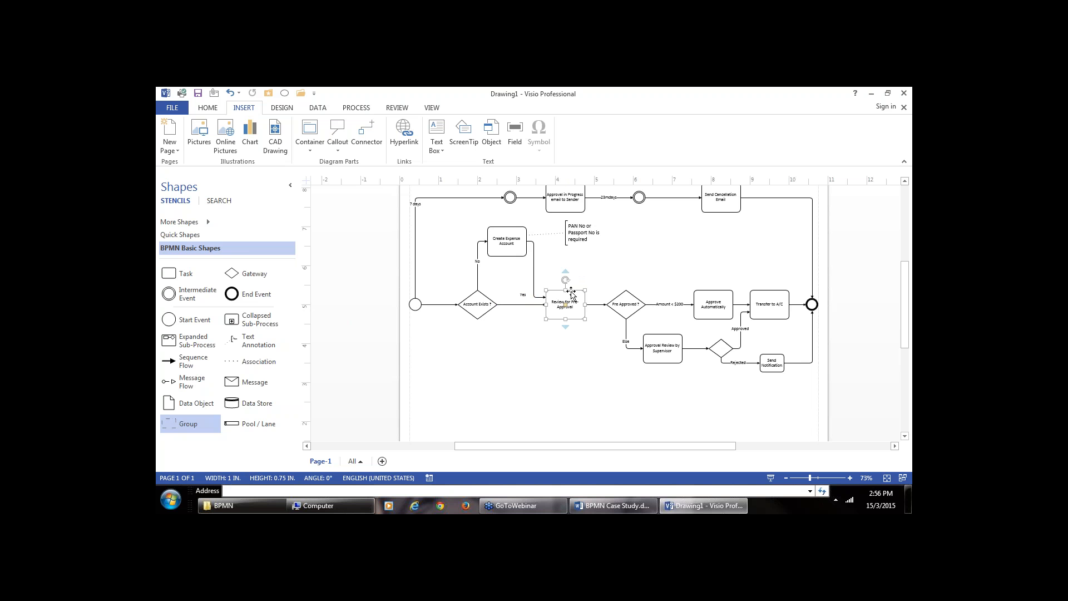
mouse_move(571, 293)
mouse_down()
mouse_move(565, 360)
mouse_move(565, 305)
mouse_up()
drag(543, 304, 532, 304)
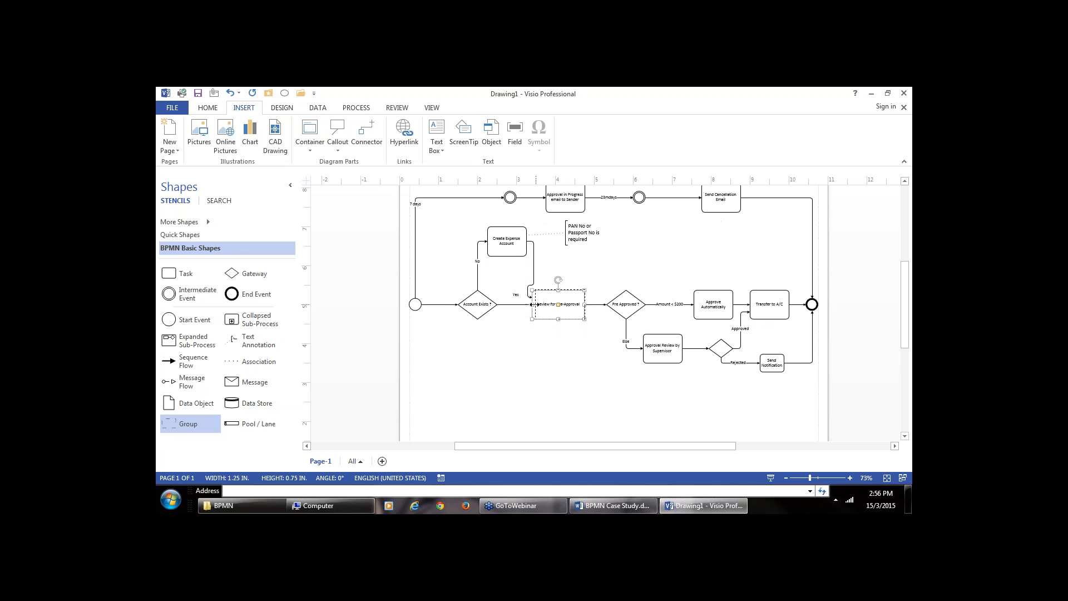
click(564, 382)
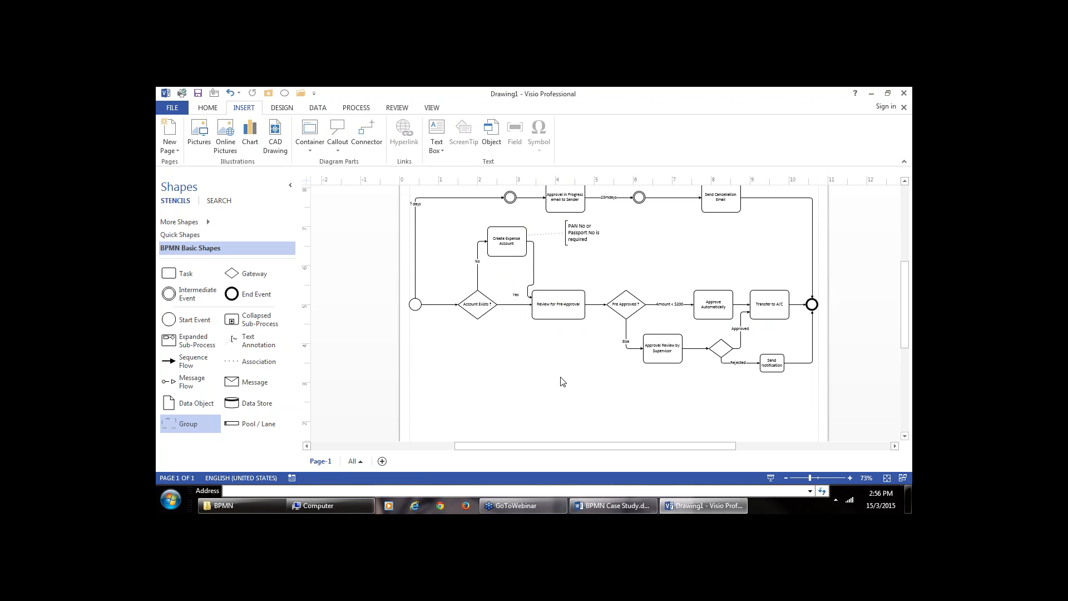
Examine how the "Yes" connector and the connector from "Create Expense Account" attach to the "Review for Pre-Approval" task.
click(515, 305)
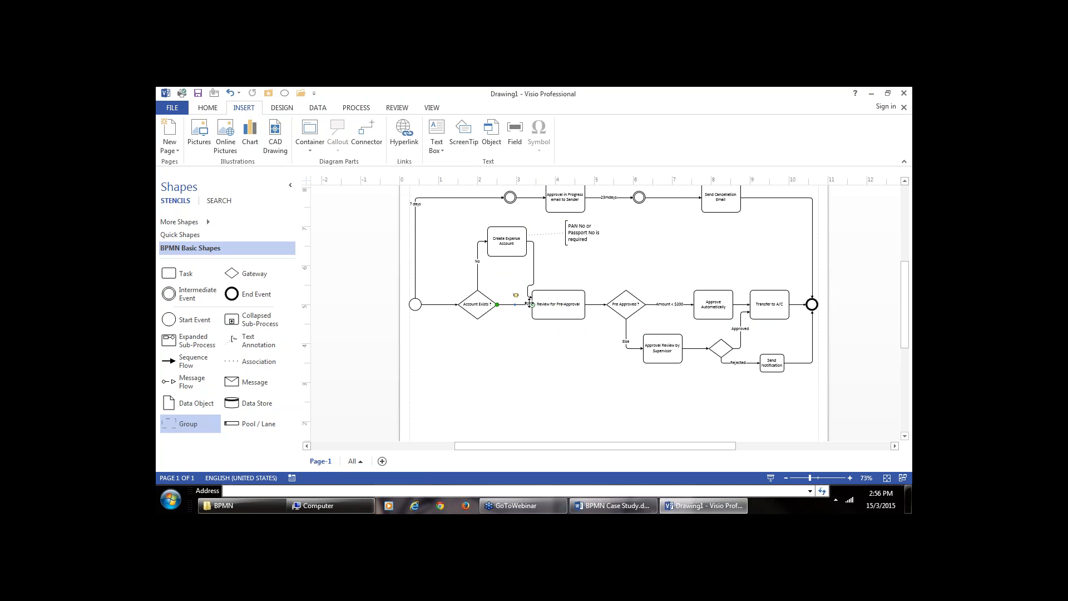
drag(529, 304, 564, 305)
click(594, 400)
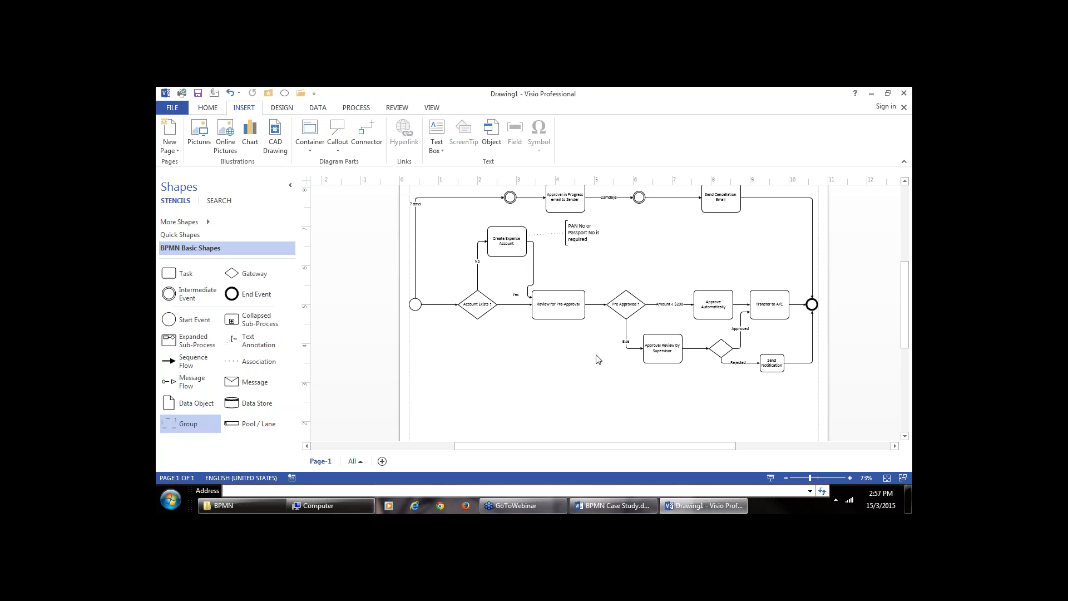
click(560, 292)
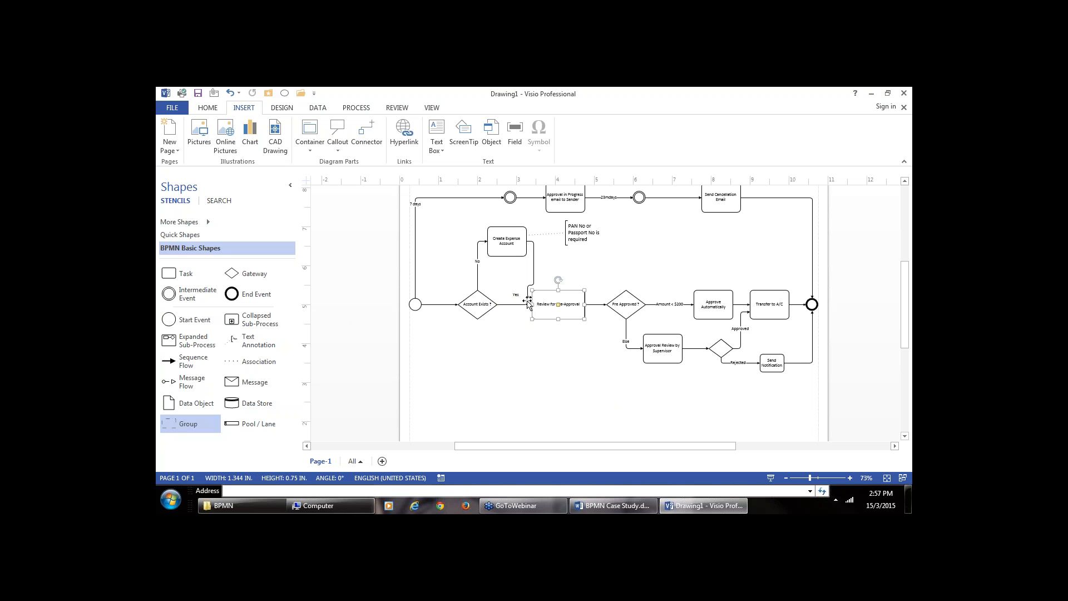
click(529, 299)
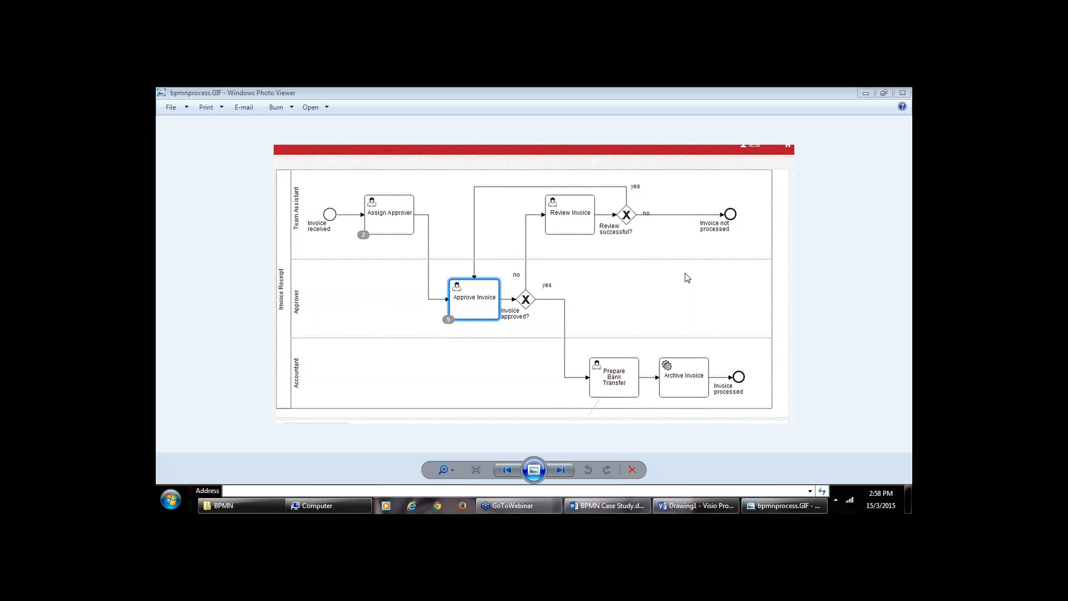
Switch to the Visio drawing and back to the bpmnprocess.GIF diagram in Windows Photo Viewer.
click(689, 505)
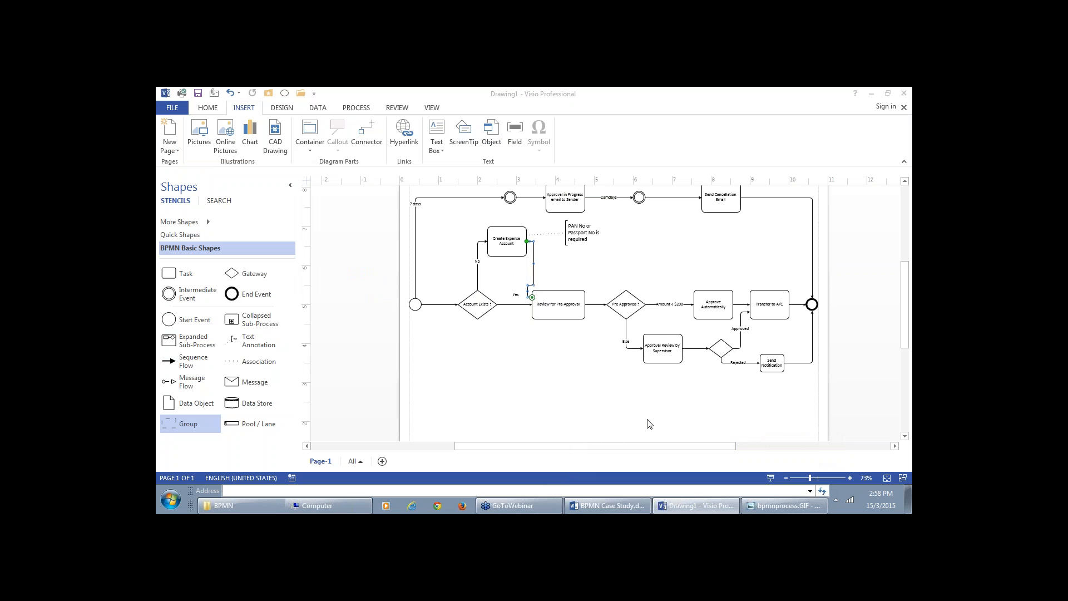
click(782, 505)
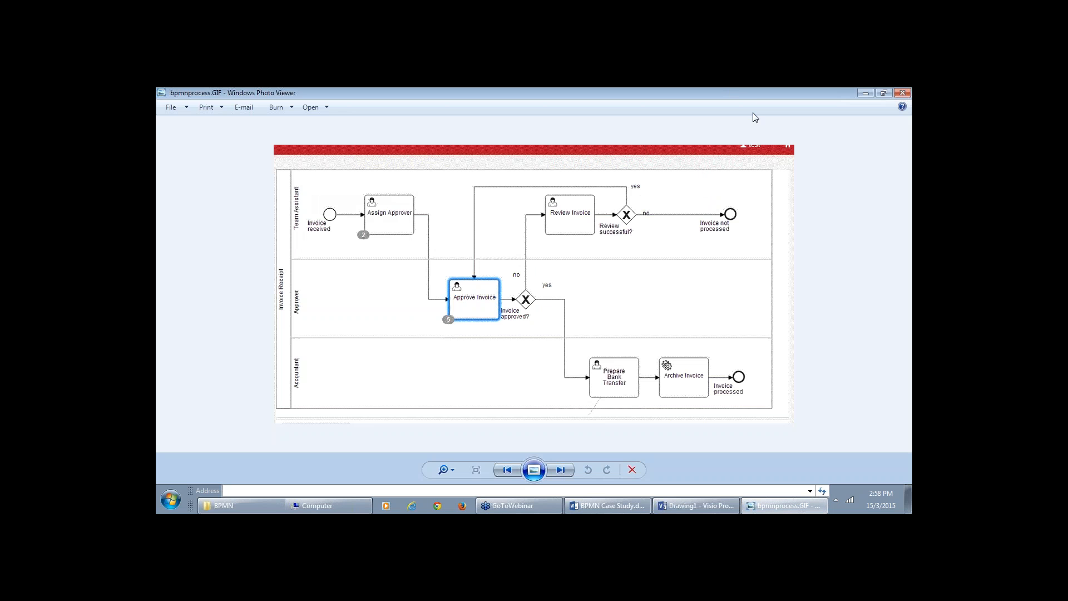